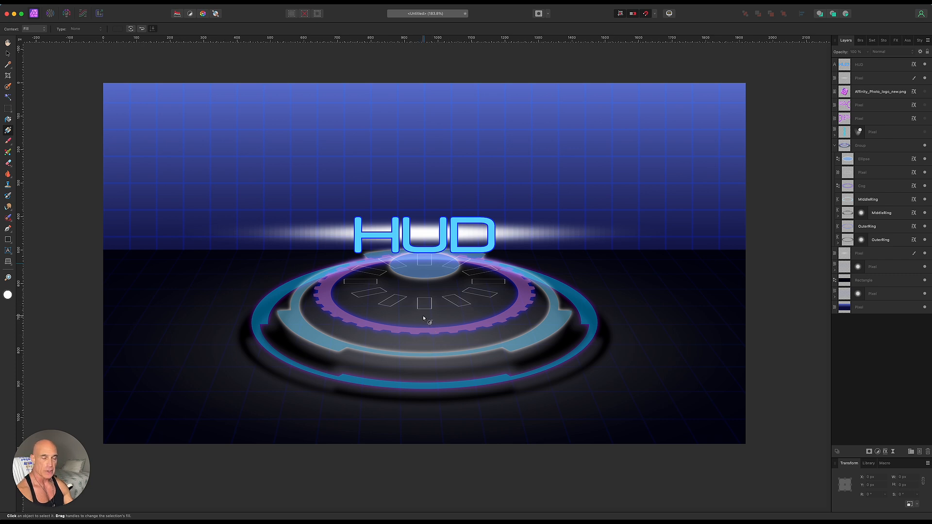
Create a new blank 1920 x 1080 px document.
{"action": "left_click", "coordinate": [68, 2]}
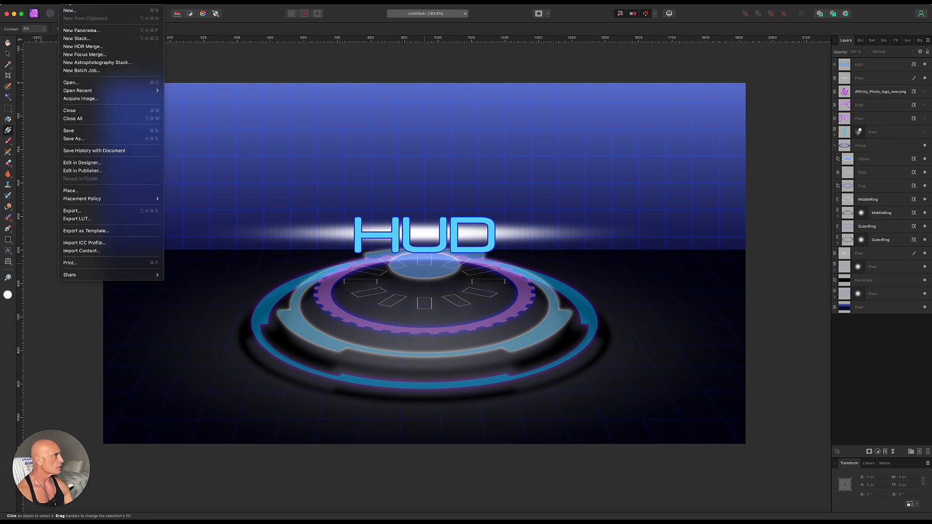
{"action": "left_click", "coordinate": [73, 11]}
{"action": "left_click", "coordinate": [637, 365]}
{"action": "scroll", "coordinate": [230, 328], "scroll_direction": "down", "scroll_amount": 3}
{"action": "left_click_drag", "start_coordinate": [426, 242], "coordinate": [462, 216]}
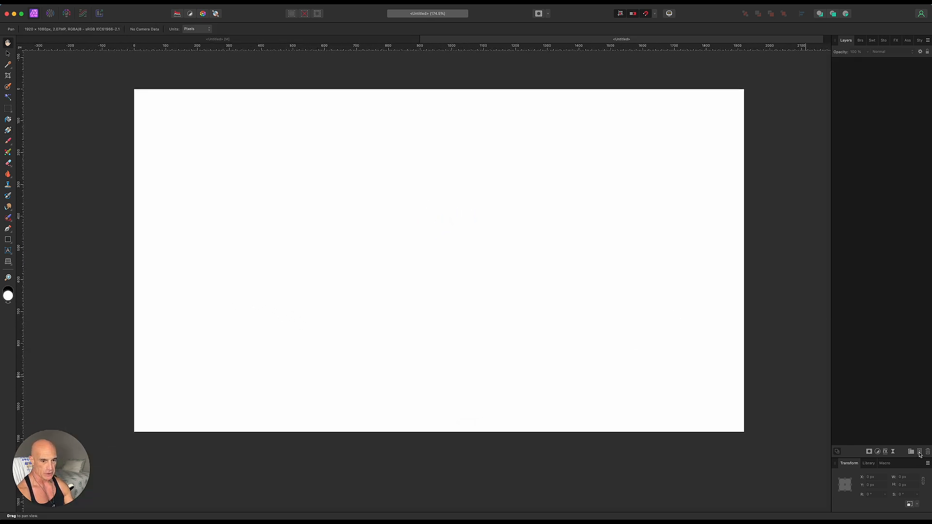
Add a new pixel layer and flood fill it with black.
{"action": "left_click", "coordinate": [919, 452]}
{"action": "left_click", "coordinate": [8, 290]}
{"action": "left_click", "coordinate": [8, 120]}
{"action": "left_click", "coordinate": [437, 250]}
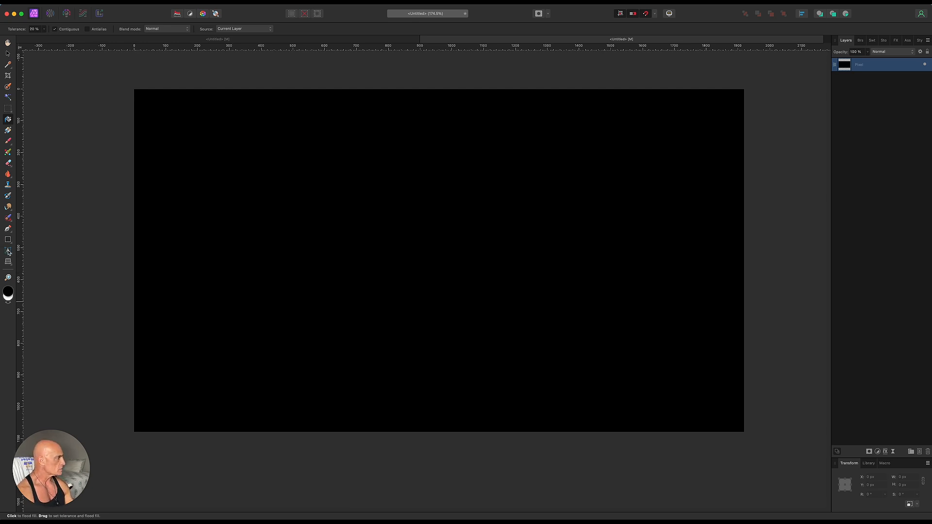
Place a vertical and a horizontal guide crossing at the centre of the canvas.
{"action": "key", "text": "v"}
{"action": "left_click_drag", "start_coordinate": [21, 208], "coordinate": [437, 259]}
{"action": "left_click_drag", "start_coordinate": [416, 47], "coordinate": [417, 260]}
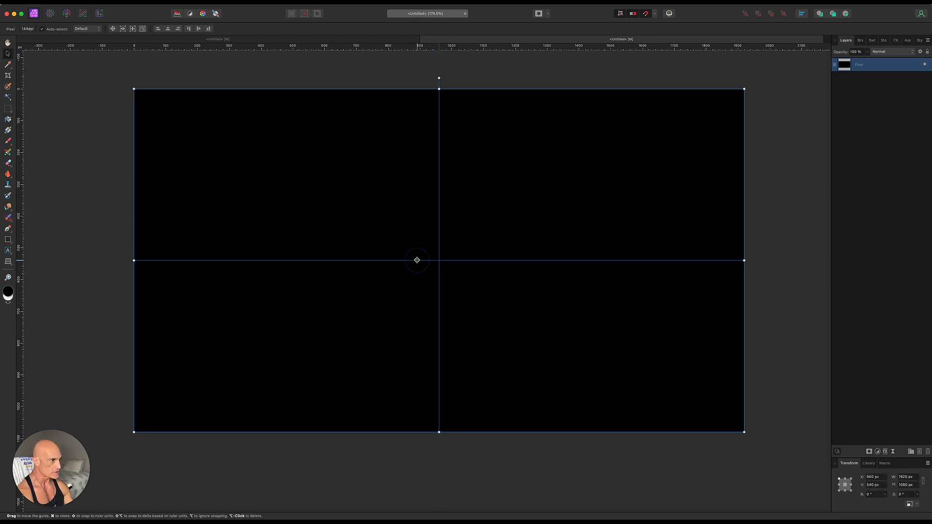
Draw a white donut about 1040 px wide from the canvas centre and thin it to a 91% hole radius.
{"action": "left_click", "coordinate": [9, 242]}
{"action": "left_click", "coordinate": [35, 335]}
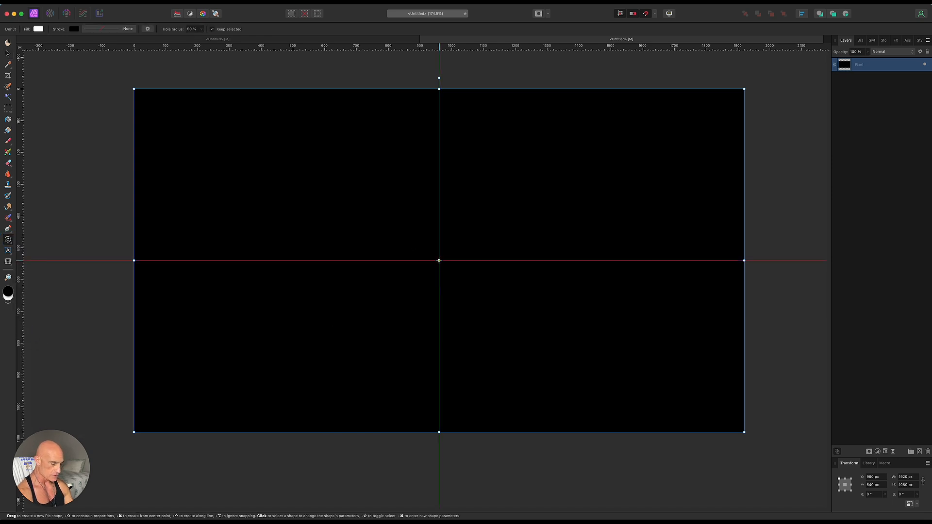
{"action": "left_click_drag", "start_coordinate": [439, 260], "coordinate": [694, 184]}
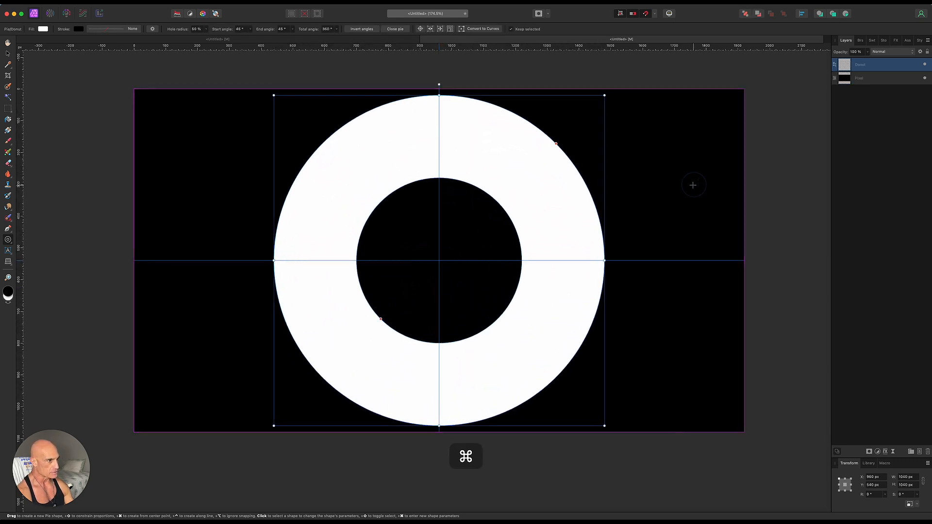
{"action": "left_click_drag", "start_coordinate": [382, 320], "coordinate": [337, 370]}
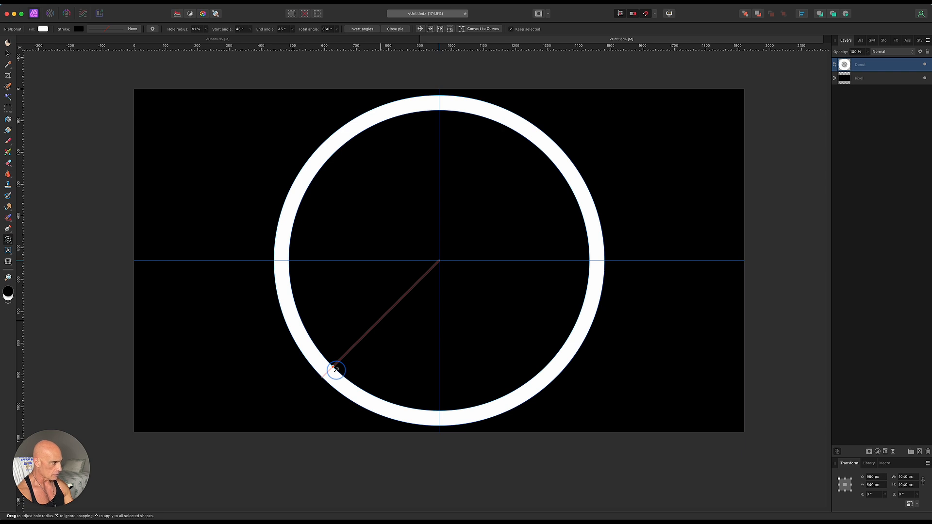
{"action": "left_click_drag", "start_coordinate": [336, 369], "coordinate": [335, 370]}
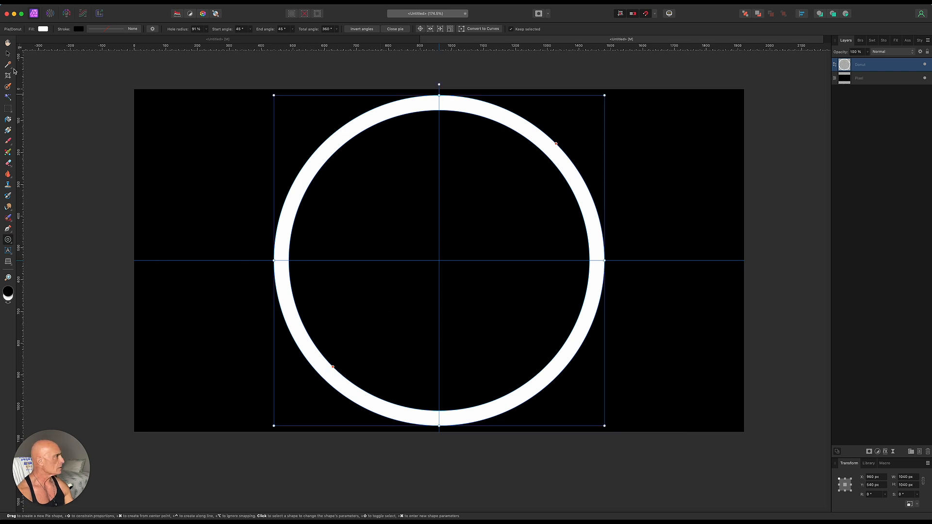
{"action": "left_click", "coordinate": [8, 55]}
{"action": "left_click", "coordinate": [52, 133]}
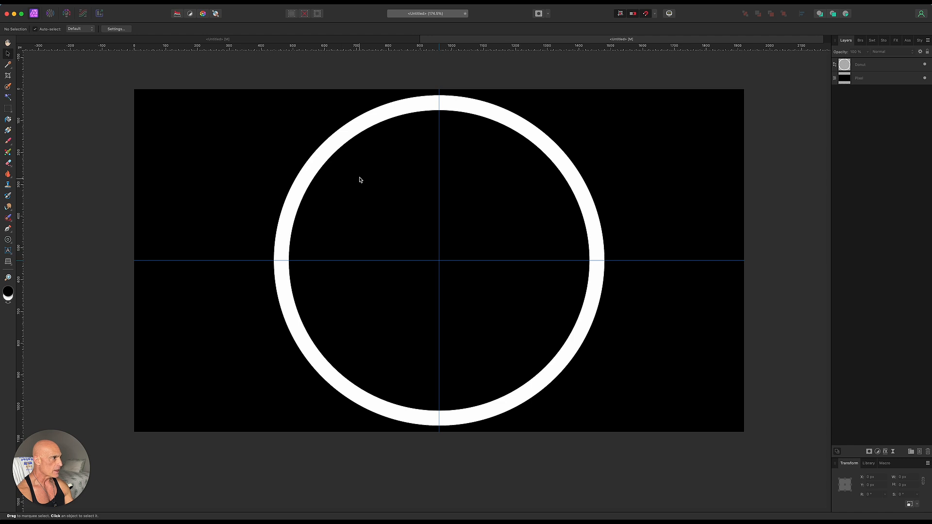
Draw a centred pie about 1006 px wide and shape it into an upper arc segment from about 68.7° to 111.3° with a 90% hole radius.
{"action": "left_click", "coordinate": [8, 240]}
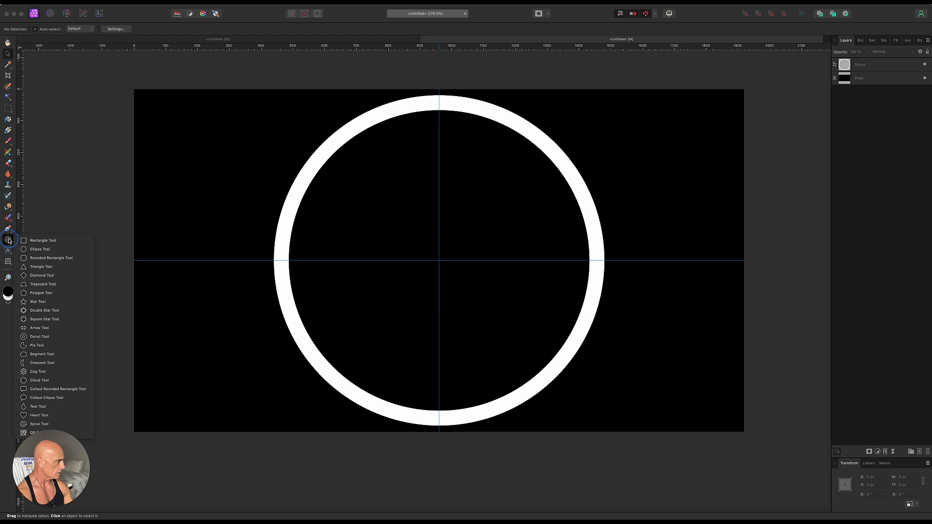
{"action": "left_click", "coordinate": [37, 345]}
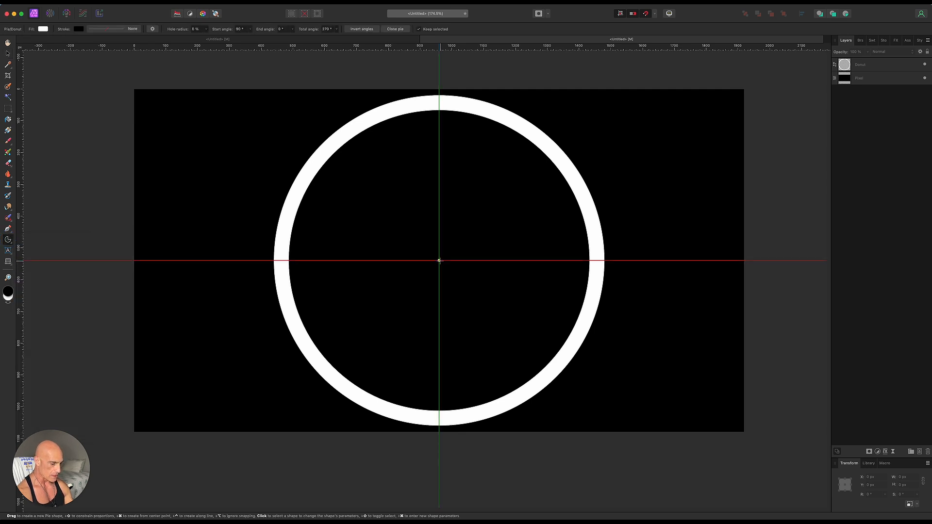
{"action": "left_click_drag", "start_coordinate": [439, 261], "coordinate": [617, 119]}
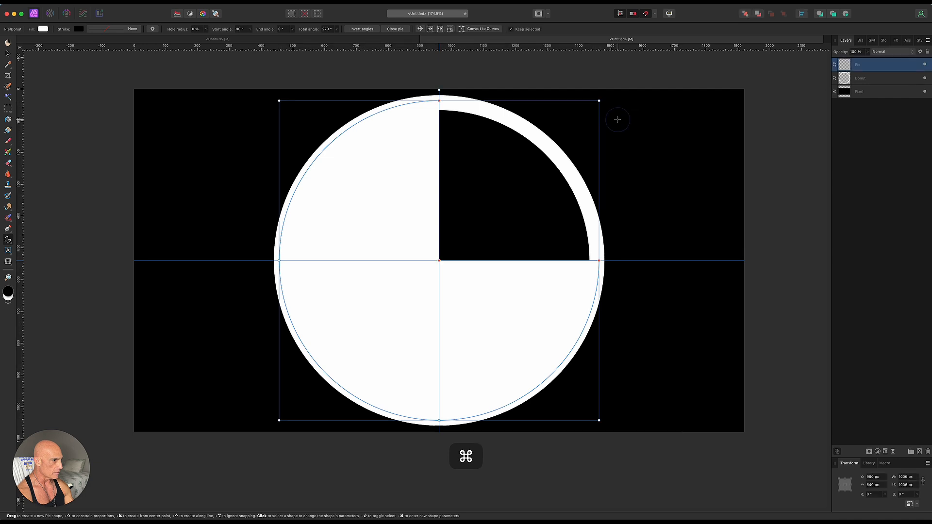
{"action": "left_click_drag", "start_coordinate": [439, 102], "coordinate": [497, 110]}
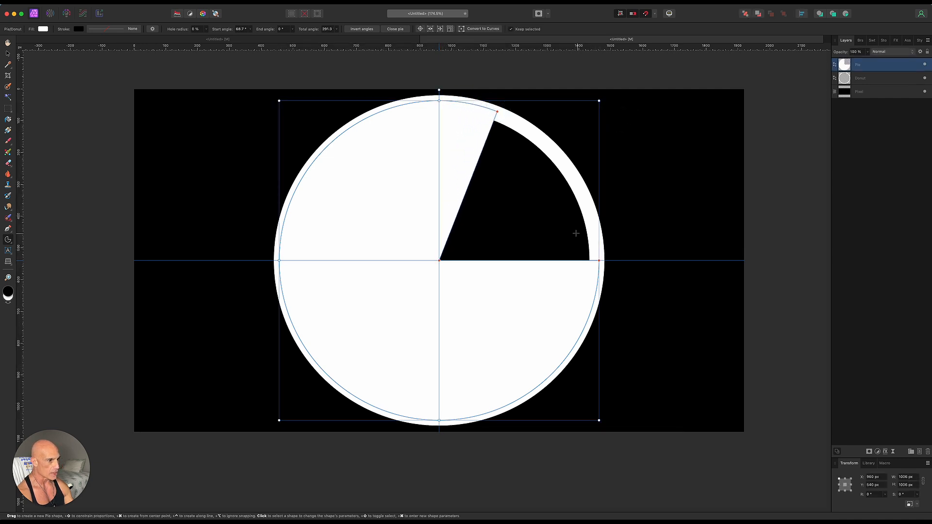
{"action": "left_click_drag", "start_coordinate": [598, 261], "coordinate": [407, 179]}
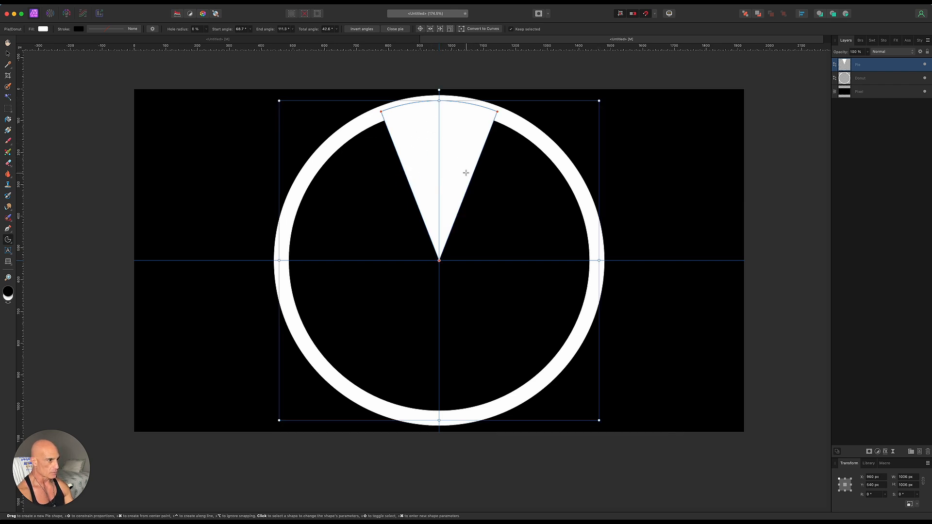
{"action": "left_click_drag", "start_coordinate": [439, 260], "coordinate": [447, 115]}
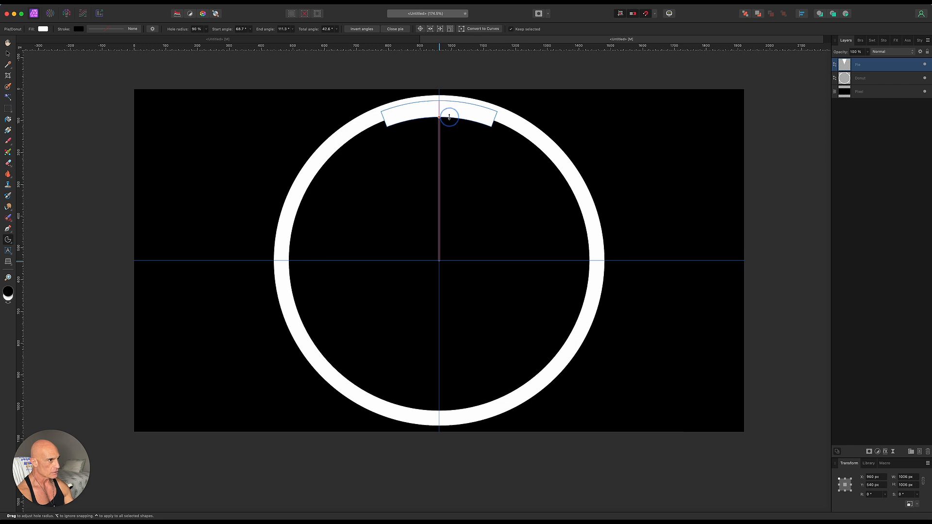
Duplicate the arc segment with Move/Duplicate, using a rotation of -120° and 2 copies.
{"action": "key", "text": "v"}
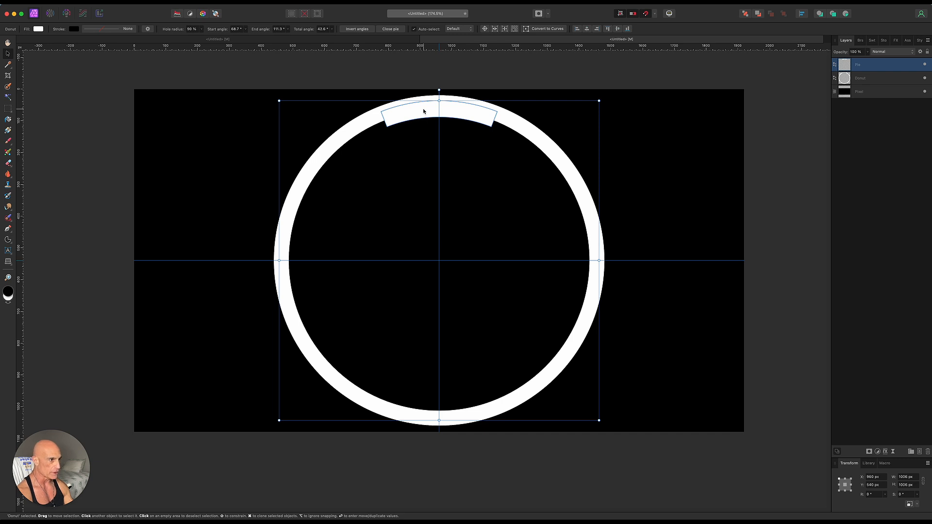
{"action": "key", "text": "Return"}
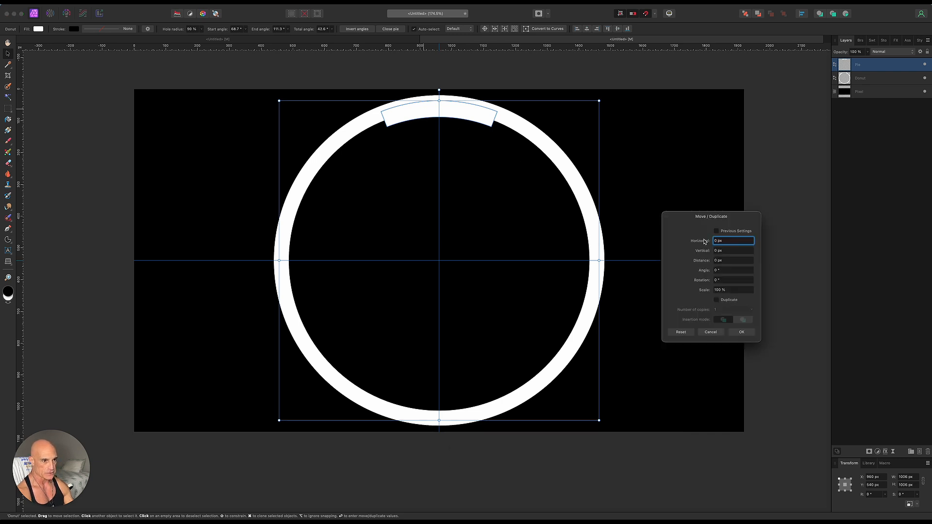
{"action": "left_click", "coordinate": [717, 300]}
{"action": "left_click", "coordinate": [716, 300]}
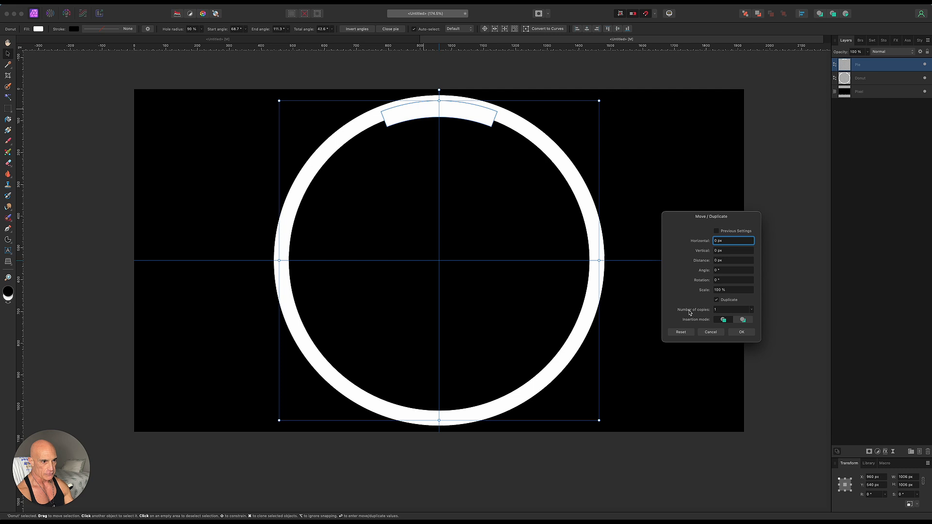
{"action": "left_click_drag", "start_coordinate": [704, 280], "coordinate": [659, 311]}
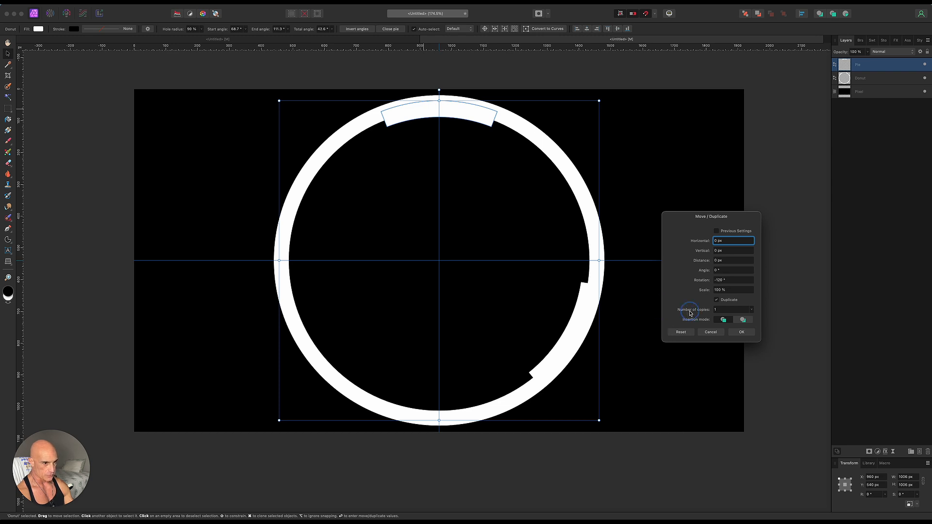
{"action": "left_click_drag", "start_coordinate": [690, 313], "coordinate": [691, 313]}
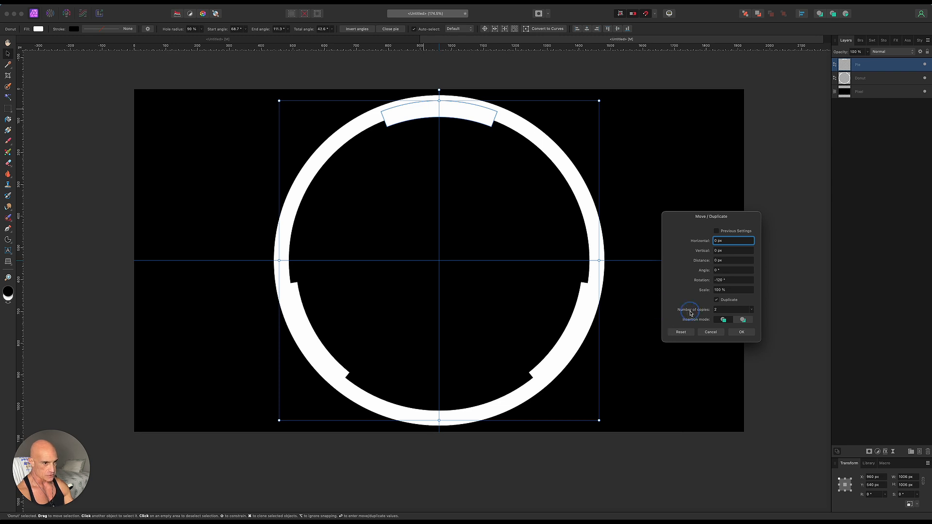
{"action": "left_click", "coordinate": [741, 334]}
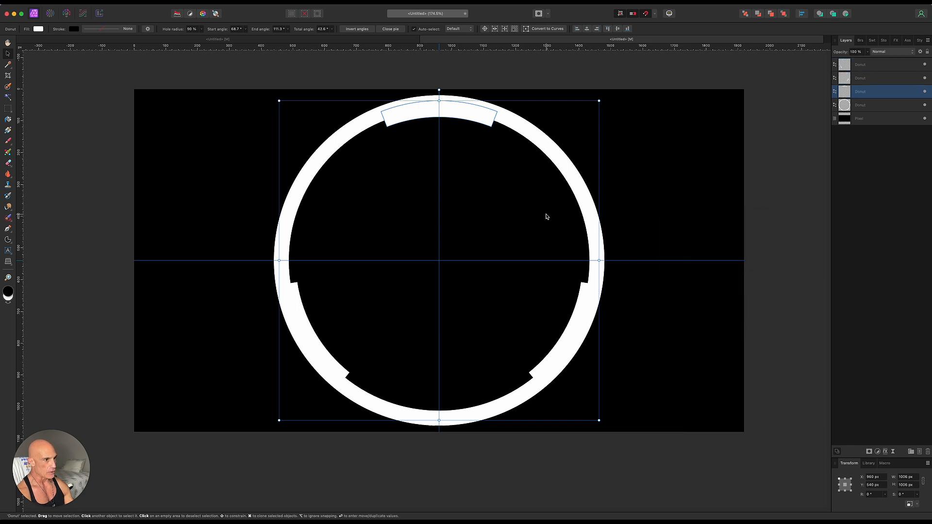
Subtract the three arc segments from the large ring and deselect the resulting shape.
{"action": "left_click", "coordinate": [878, 69]}
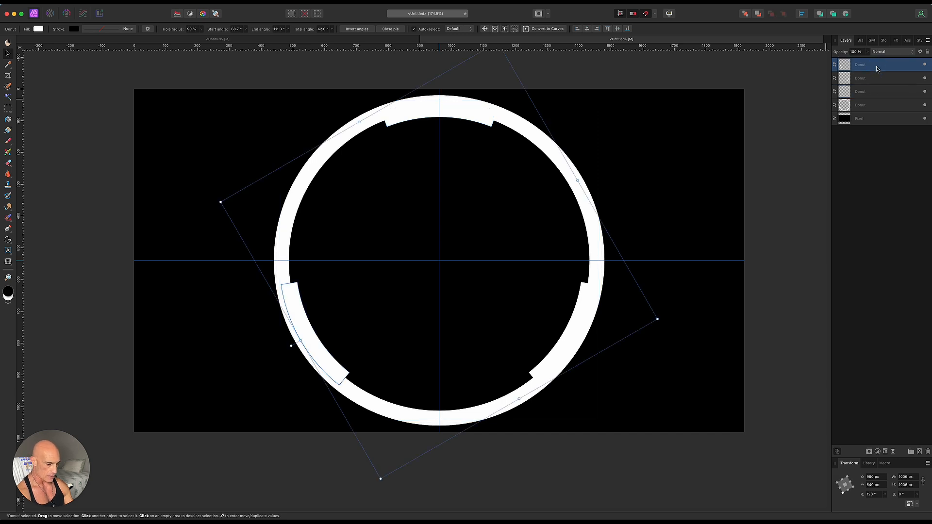
{"action": "left_click", "coordinate": [874, 106], "text": "shift"}
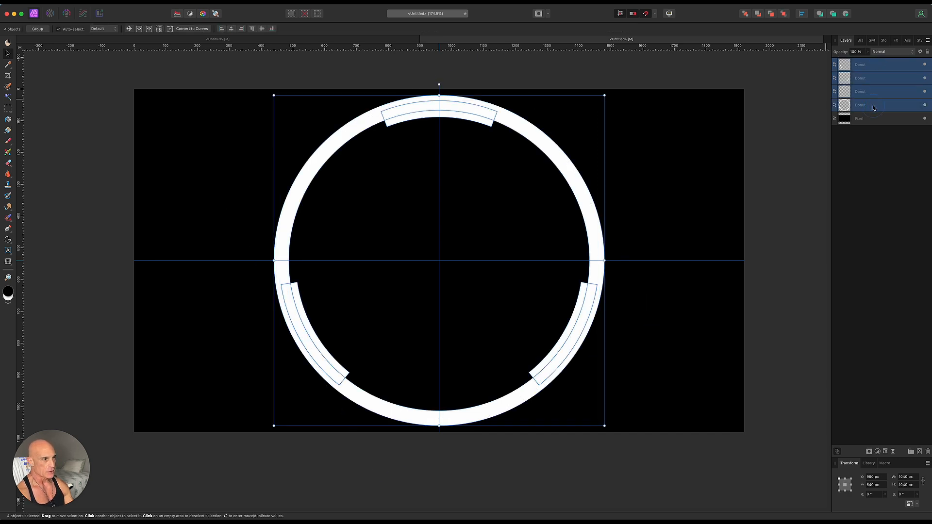
{"action": "left_click", "coordinate": [151, 4]}
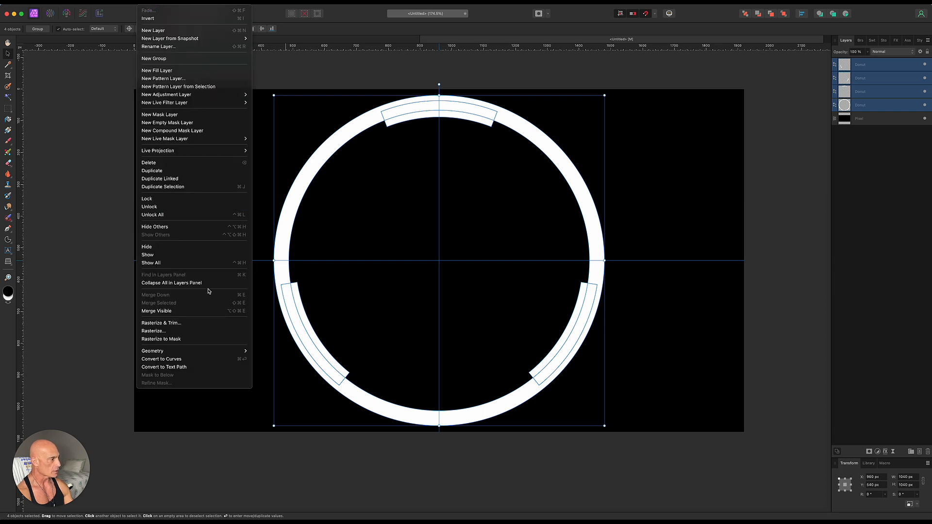
{"action": "mouse_move", "coordinate": [208, 357]}
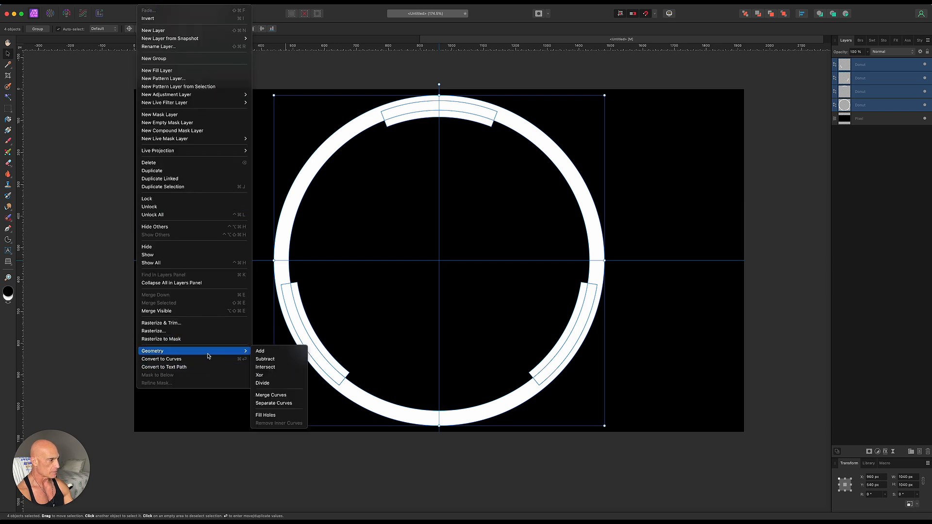
{"action": "left_click", "coordinate": [266, 361]}
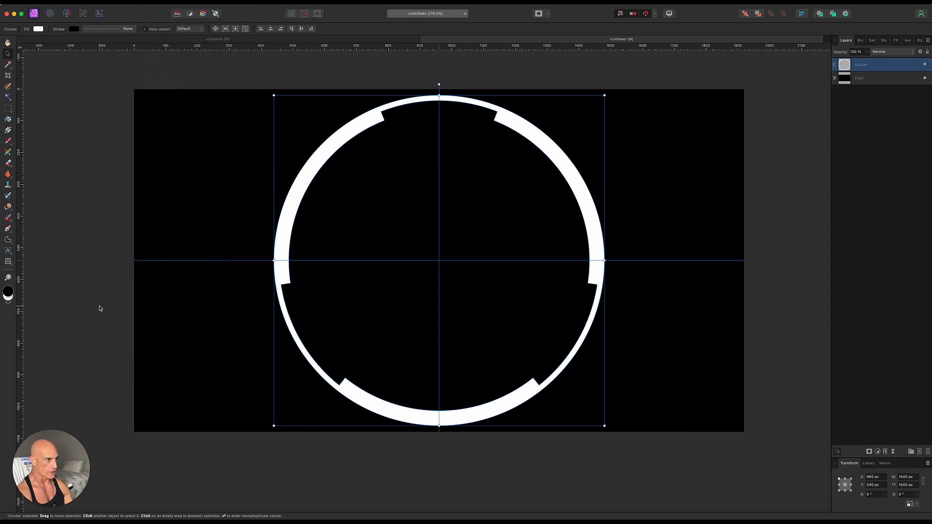
{"action": "left_click", "coordinate": [80, 161]}
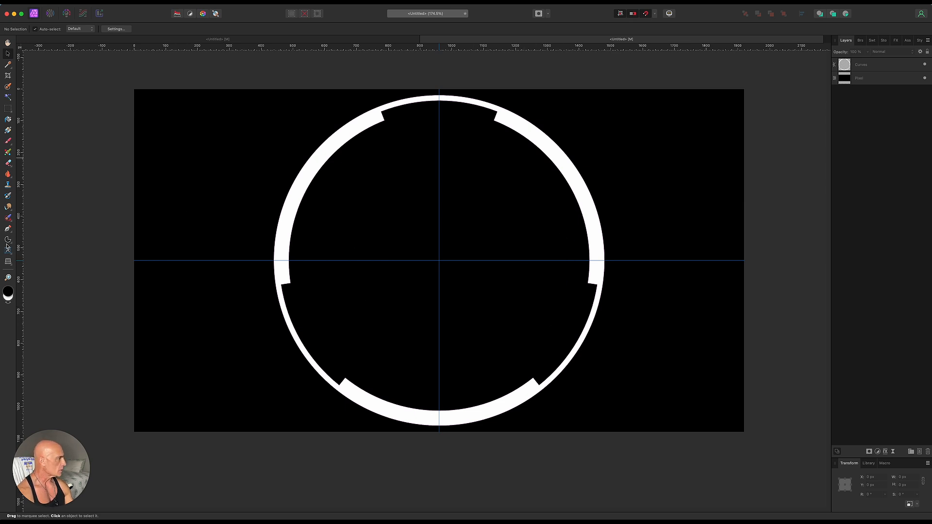
Draw a second centred donut about 854 px wide inside the notched ring, with a 90% hole radius.
{"action": "left_click", "coordinate": [8, 240]}
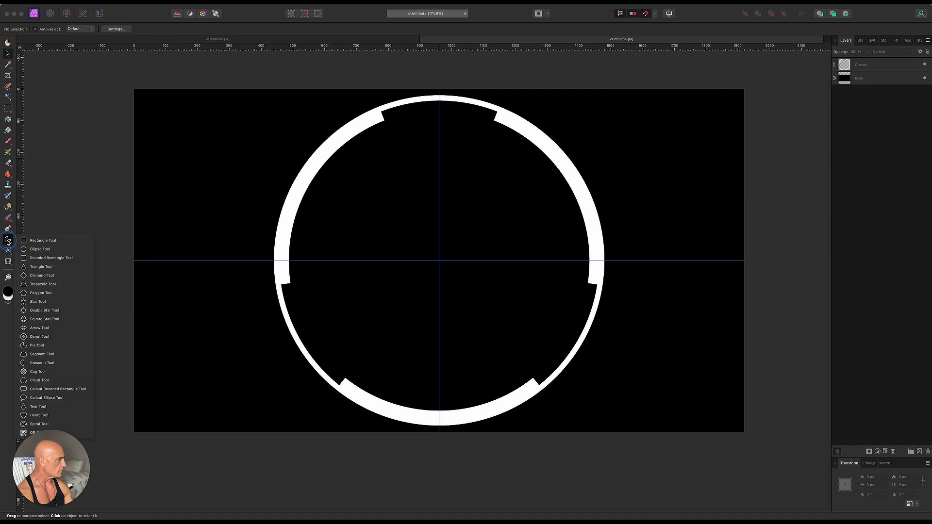
{"action": "left_click", "coordinate": [33, 337]}
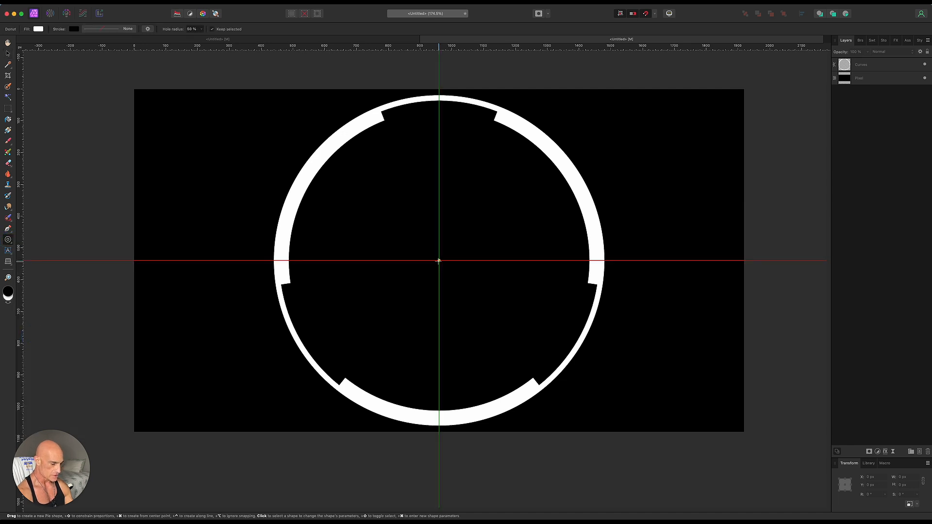
{"action": "left_click_drag", "start_coordinate": [438, 260], "coordinate": [626, 176]}
{"action": "left_click_drag", "start_coordinate": [391, 310], "coordinate": [350, 344]}
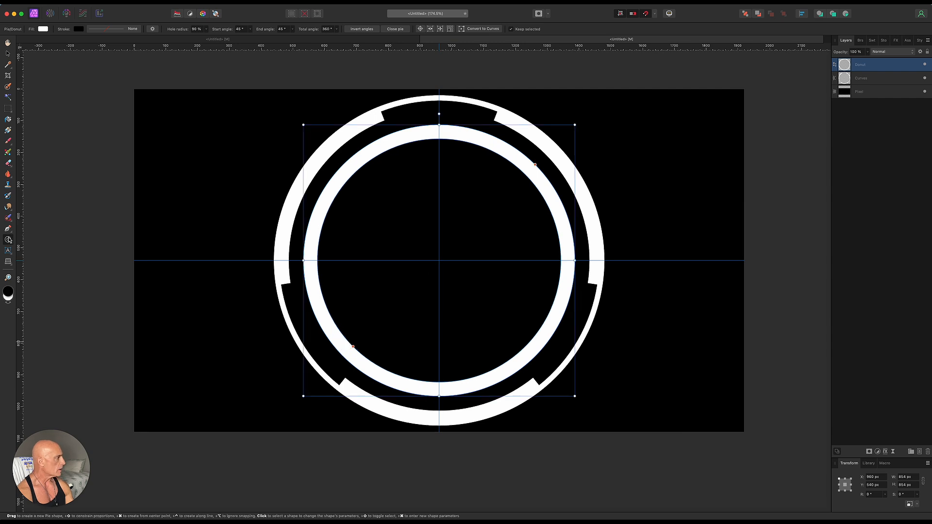
{"action": "left_click", "coordinate": [9, 54]}
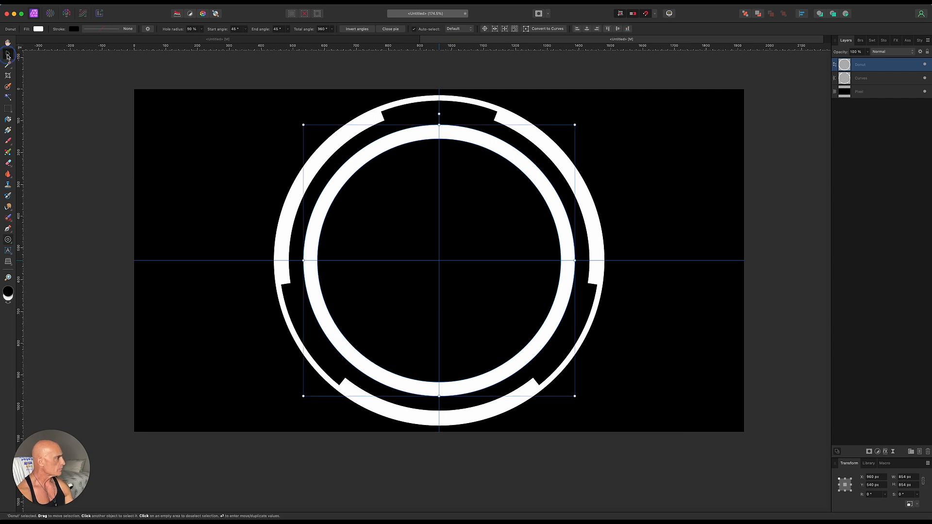
Draw a centred pie about 918 px wide and shape it into an arc from about 70.9° to 109.1° with an 86% hole radius.
{"action": "left_click", "coordinate": [8, 240]}
{"action": "left_click", "coordinate": [39, 351]}
{"action": "left_click_drag", "start_coordinate": [439, 260], "coordinate": [584, 115]}
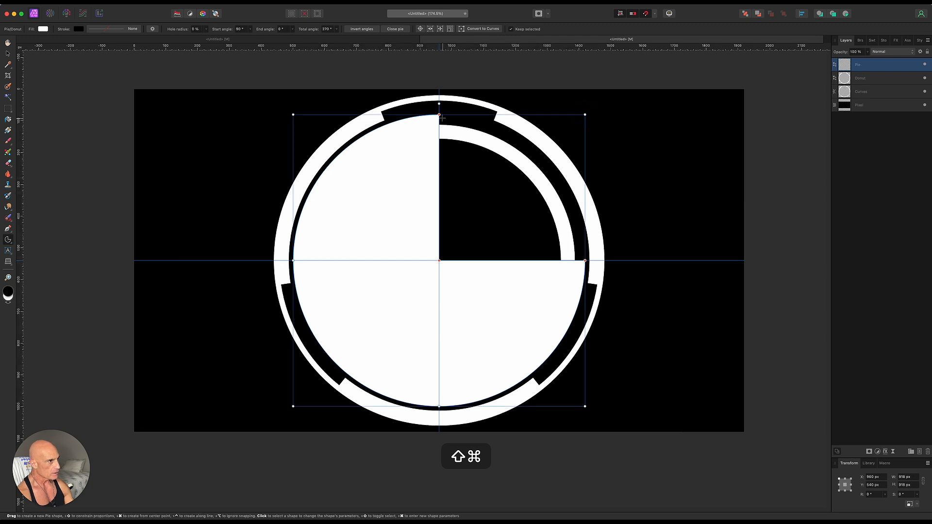
{"action": "left_click_drag", "start_coordinate": [440, 117], "coordinate": [488, 119]}
{"action": "left_click_drag", "start_coordinate": [586, 263], "coordinate": [412, 178]}
{"action": "left_click_drag", "start_coordinate": [439, 261], "coordinate": [438, 134]}
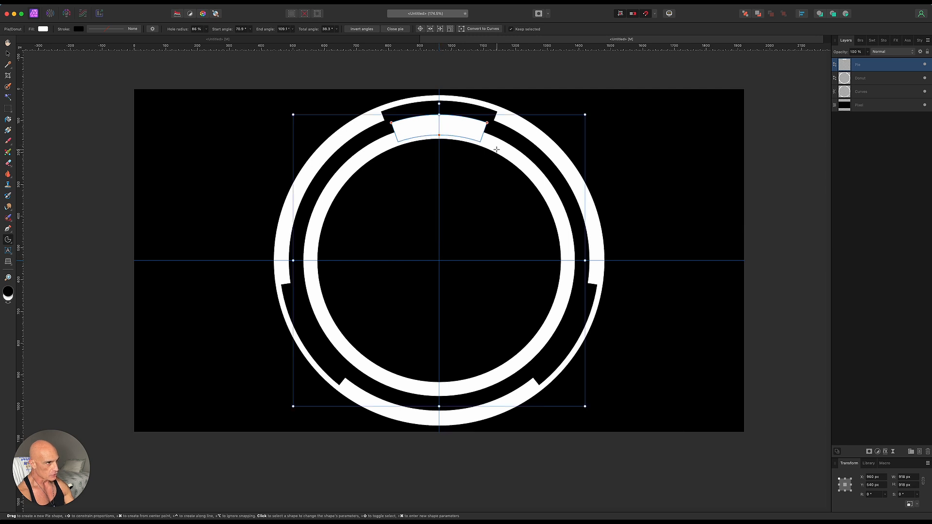
Duplicate the new arc segment with Move/Duplicate, using a rotation of -120° and 2 copies.
{"action": "key", "text": "v"}
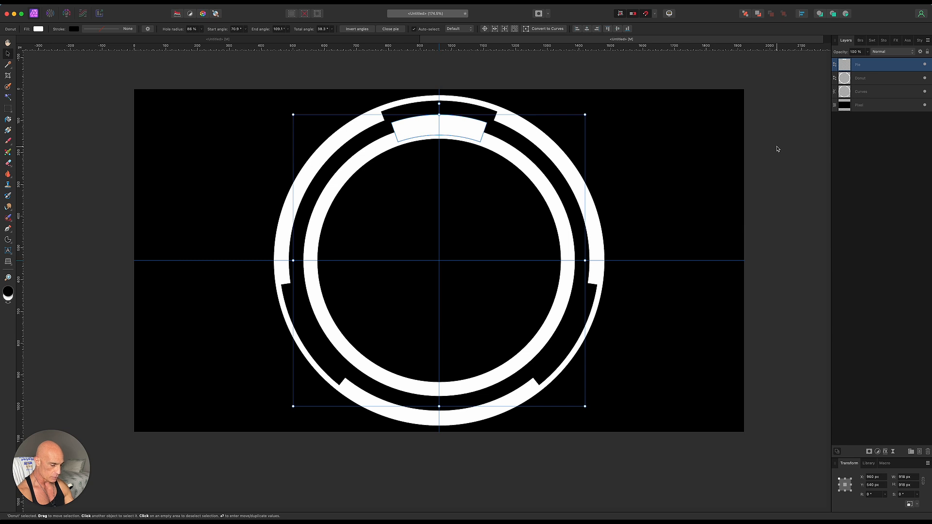
{"action": "key", "text": "Return"}
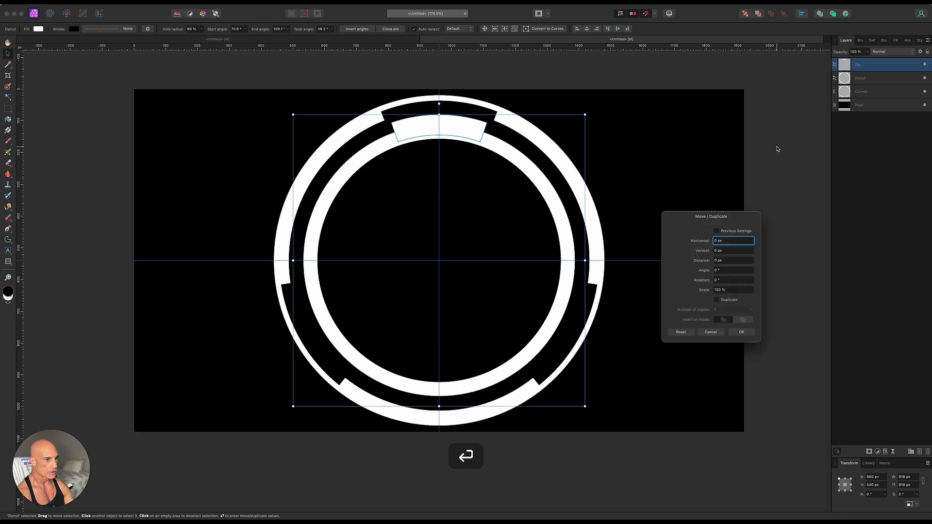
{"action": "left_click", "coordinate": [717, 300]}
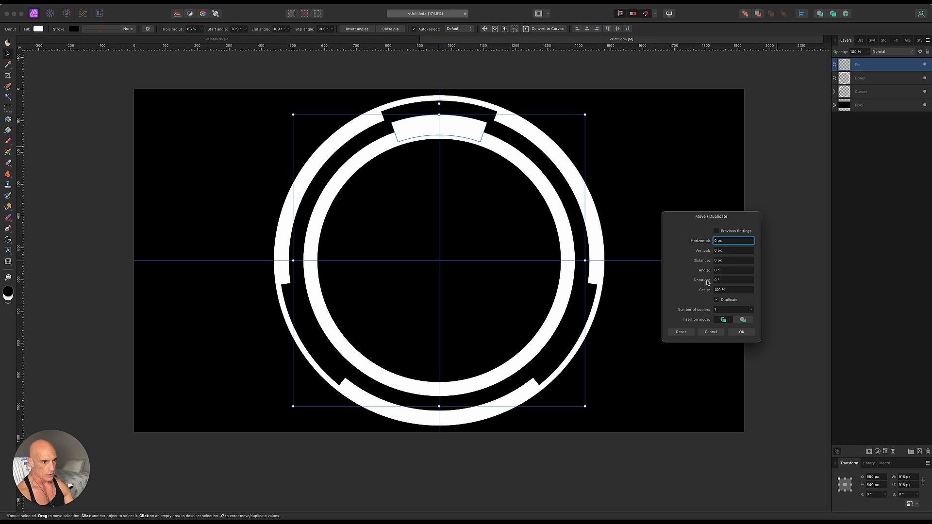
{"action": "left_click_drag", "start_coordinate": [708, 283], "coordinate": [703, 284]}
{"action": "left_click_drag", "start_coordinate": [686, 290], "coordinate": [660, 303]}
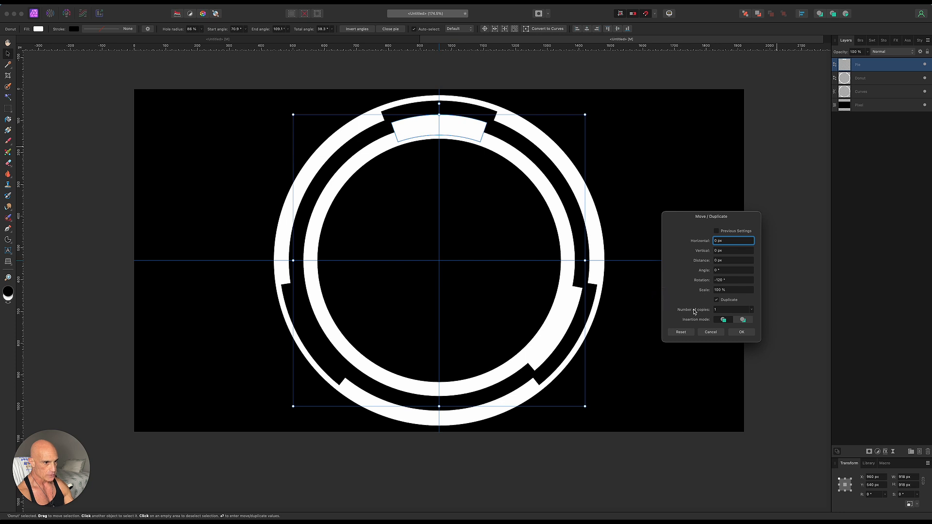
{"action": "left_click_drag", "start_coordinate": [694, 311], "coordinate": [696, 310]}
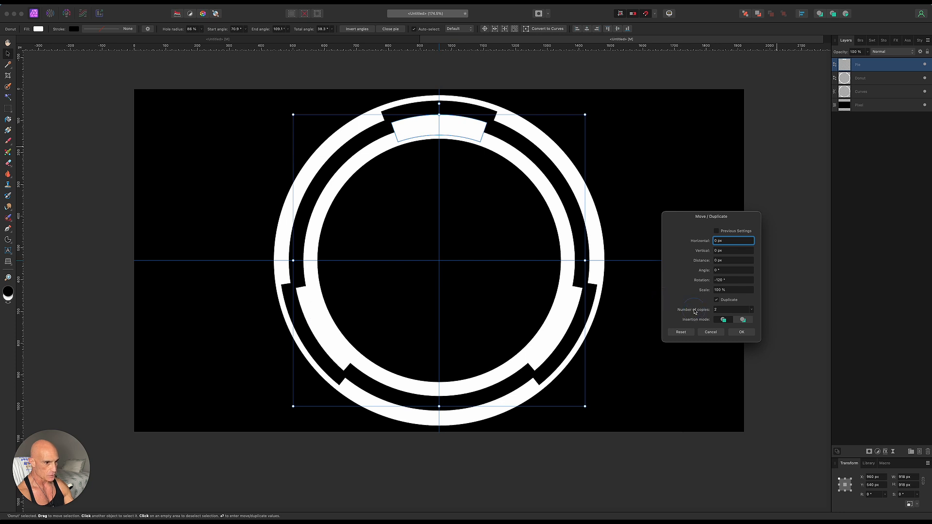
{"action": "left_click", "coordinate": [741, 332]}
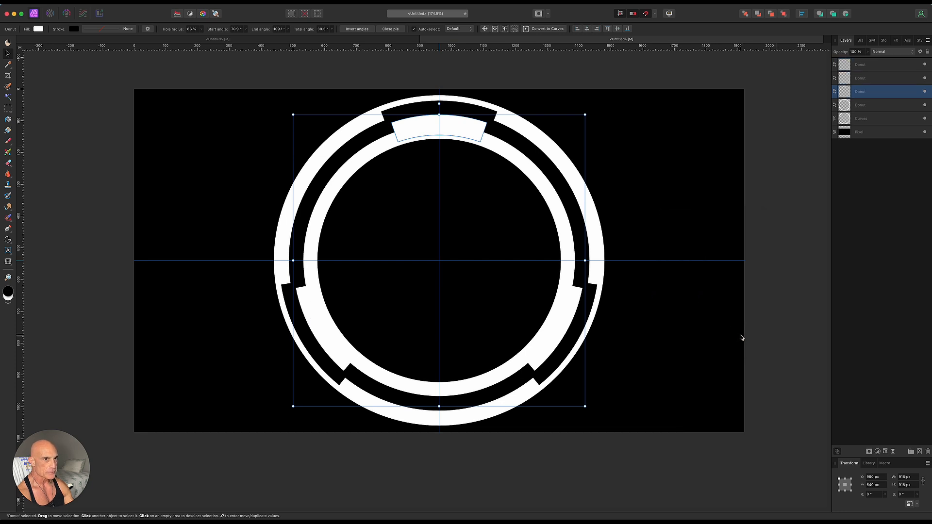
Combine the three arc segments and the inner donut into one shape with the Add geometry operation, and deselect it.
{"action": "left_click", "coordinate": [874, 68]}
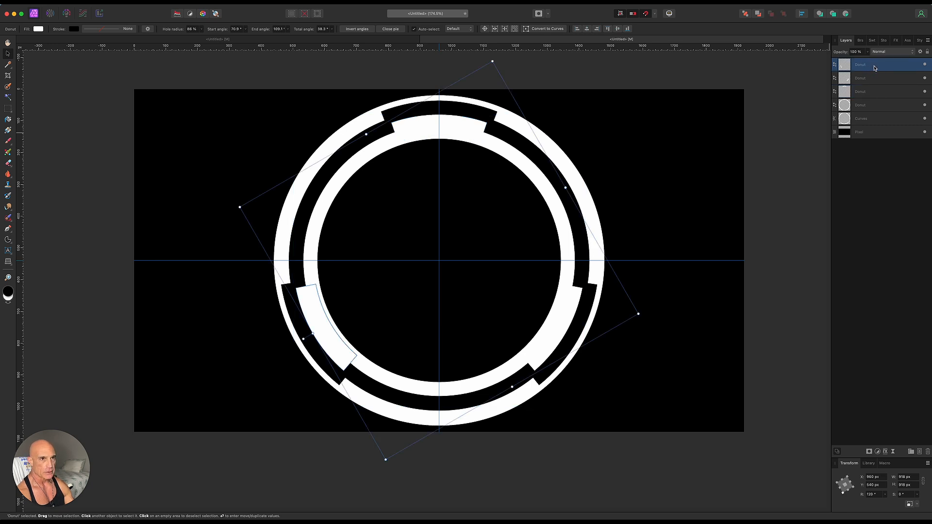
{"action": "left_click", "coordinate": [873, 106], "text": "shift"}
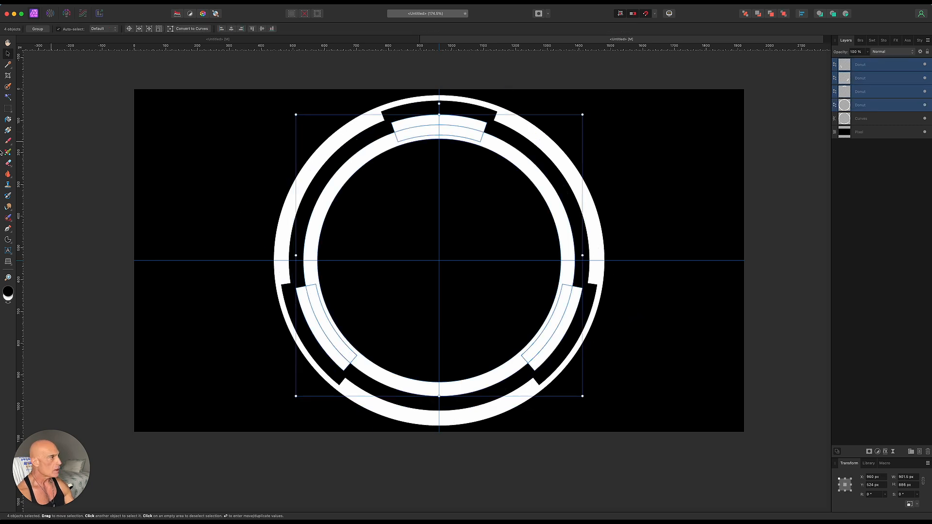
{"action": "left_click", "coordinate": [146, 5]}
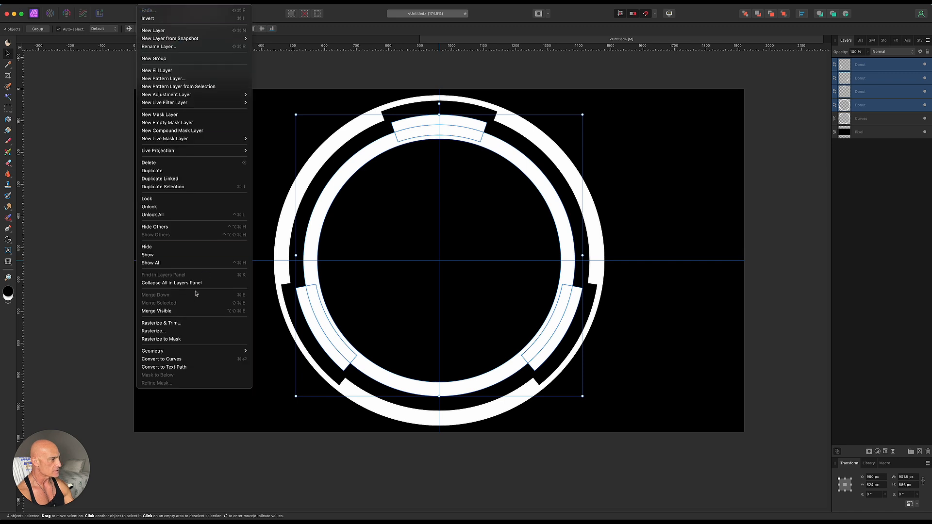
{"action": "mouse_move", "coordinate": [212, 351]}
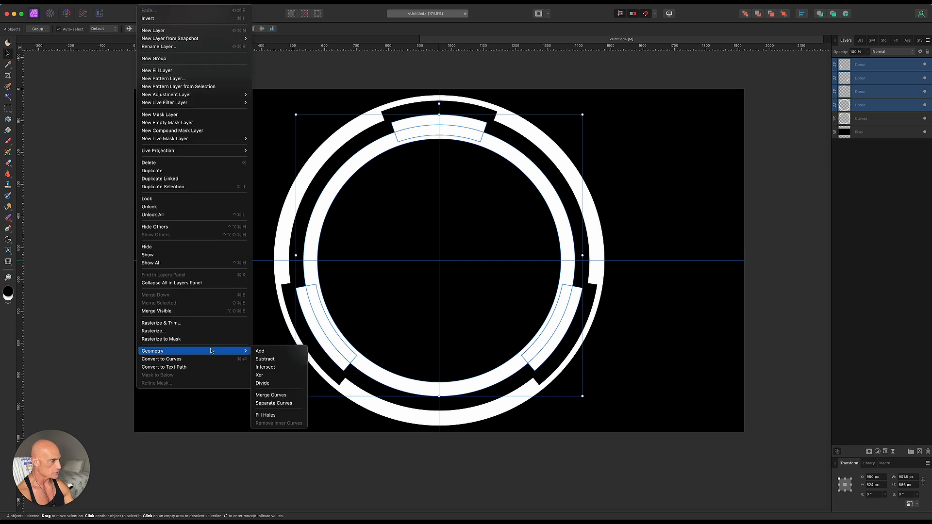
{"action": "left_click", "coordinate": [263, 352]}
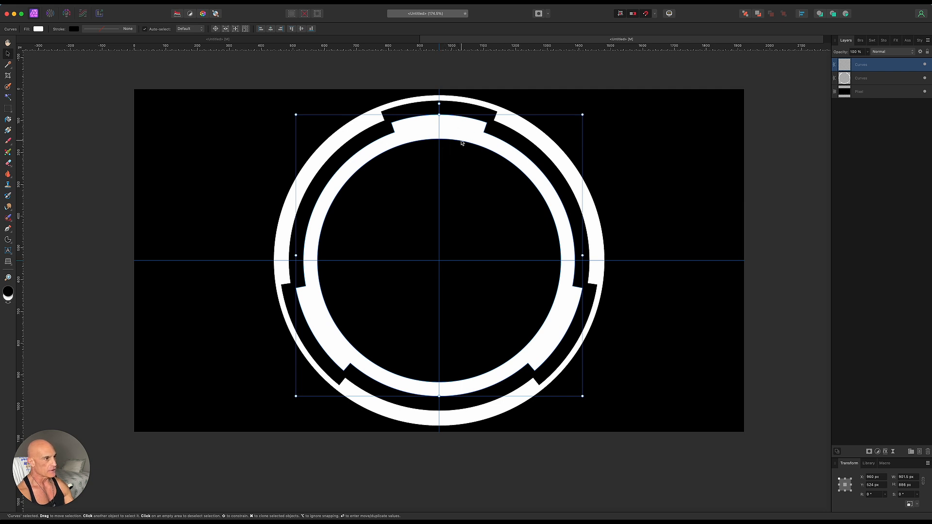
{"action": "left_click", "coordinate": [53, 91]}
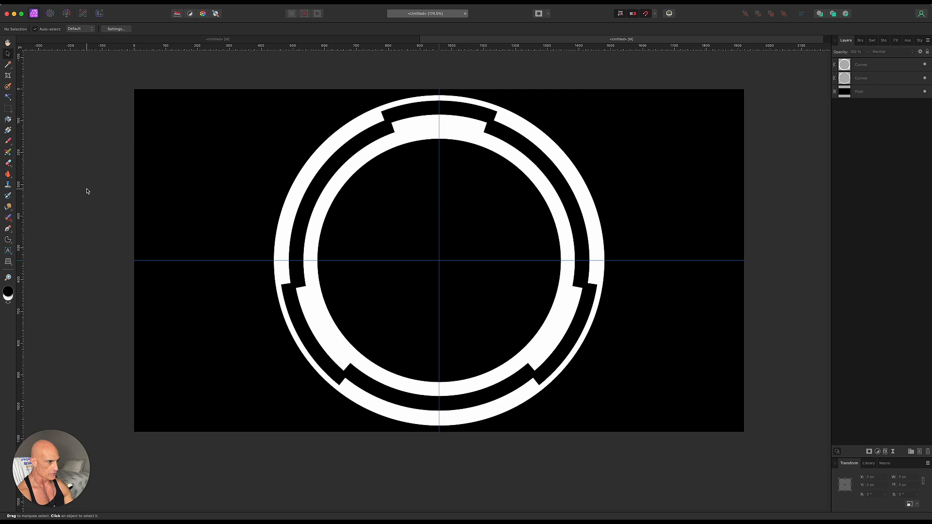
Draw a cog about 678 px wide from the canvas centre inside the rings and give it 39 teeth.
{"action": "left_click", "coordinate": [8, 240]}
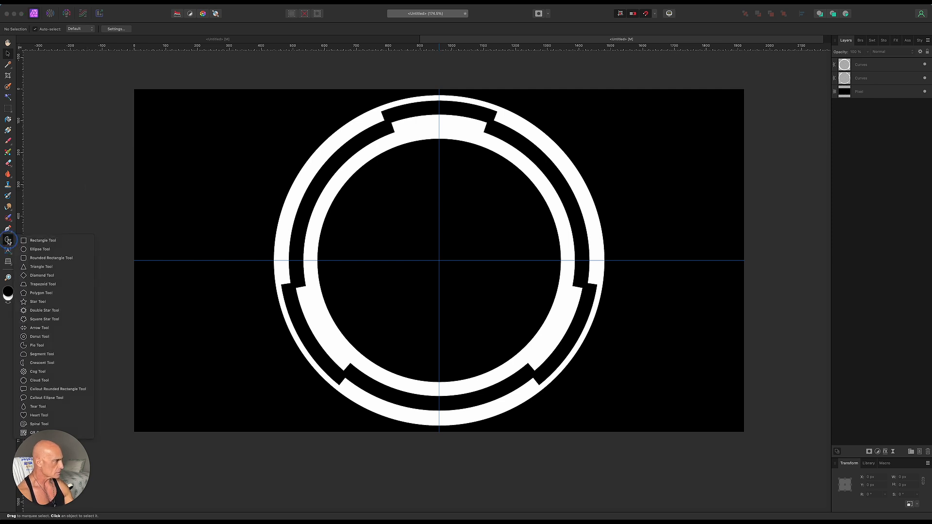
{"action": "left_click", "coordinate": [41, 372]}
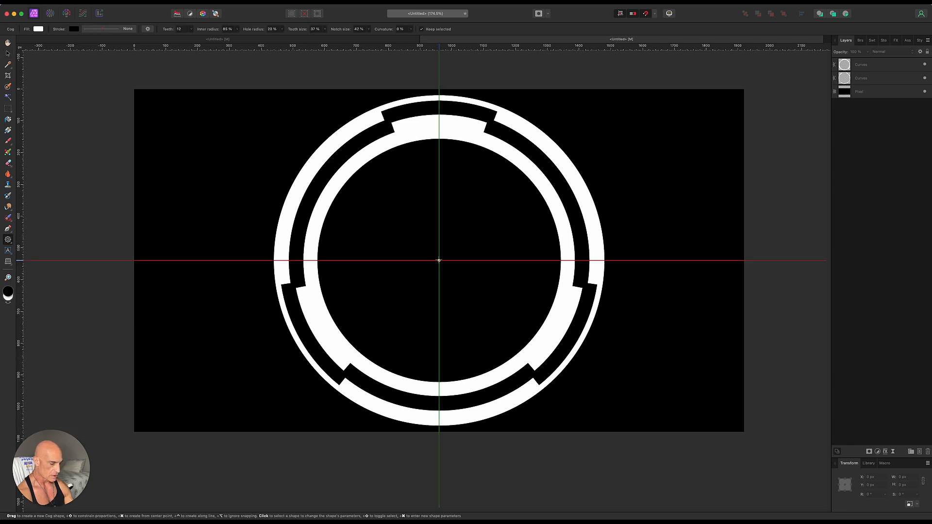
{"action": "left_click_drag", "start_coordinate": [439, 260], "coordinate": [567, 172]}
{"action": "left_click", "coordinate": [191, 29]}
{"action": "left_click_drag", "start_coordinate": [190, 38], "coordinate": [226, 38]}
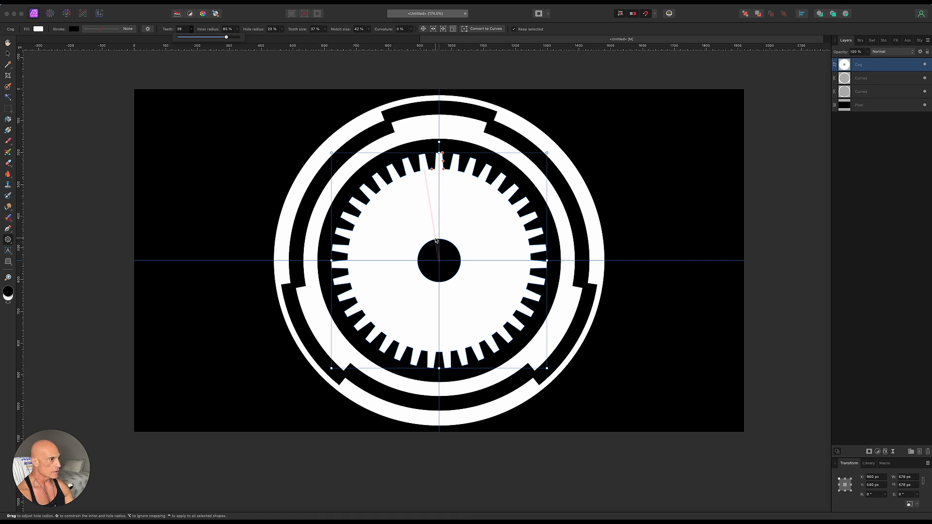
Set the cog's inner radius to 95% and its hole radius to 78%.
{"action": "left_click_drag", "start_coordinate": [435, 239], "coordinate": [411, 179]}
{"action": "left_click", "coordinate": [237, 30]}
{"action": "left_click_drag", "start_coordinate": [237, 38], "coordinate": [264, 48]}
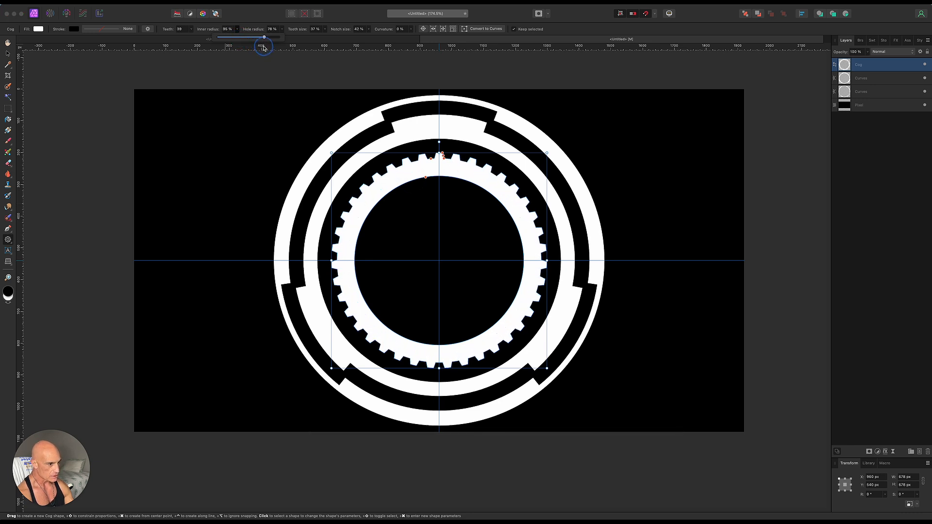
{"action": "left_click_drag", "start_coordinate": [264, 47], "coordinate": [264, 48]}
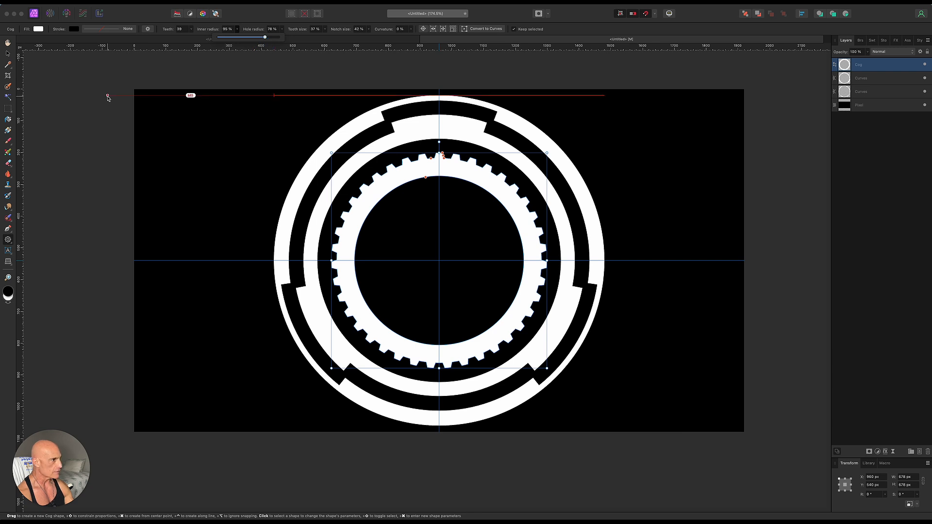
{"action": "left_click", "coordinate": [8, 54]}
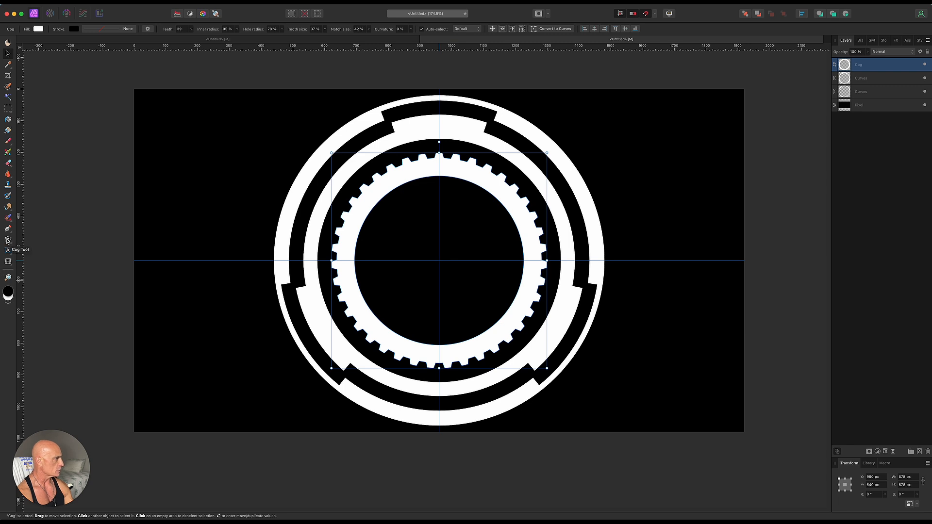
Draw a small trapezoid about 63 by 58 px near the top of the cog's hole and centre it horizontally.
{"action": "left_click", "coordinate": [8, 240]}
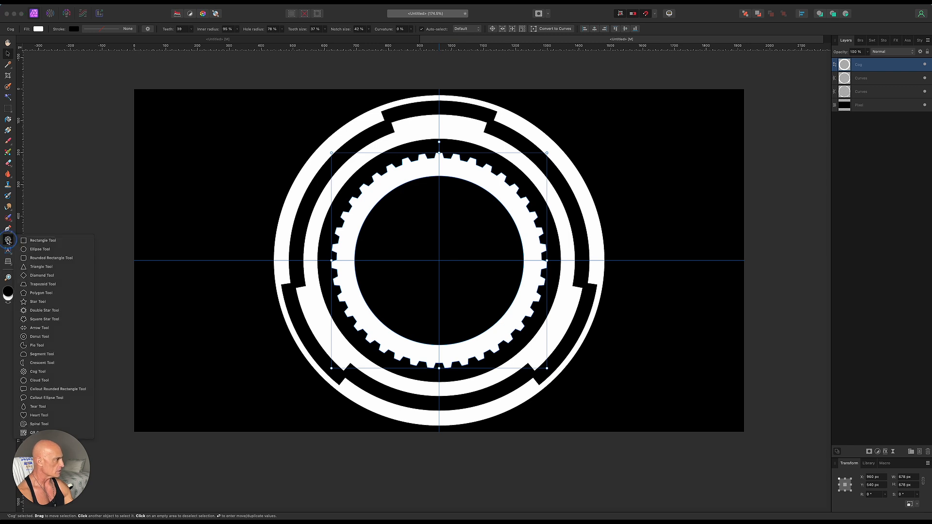
{"action": "left_click", "coordinate": [36, 284]}
{"action": "left_click_drag", "start_coordinate": [433, 187], "coordinate": [453, 204]}
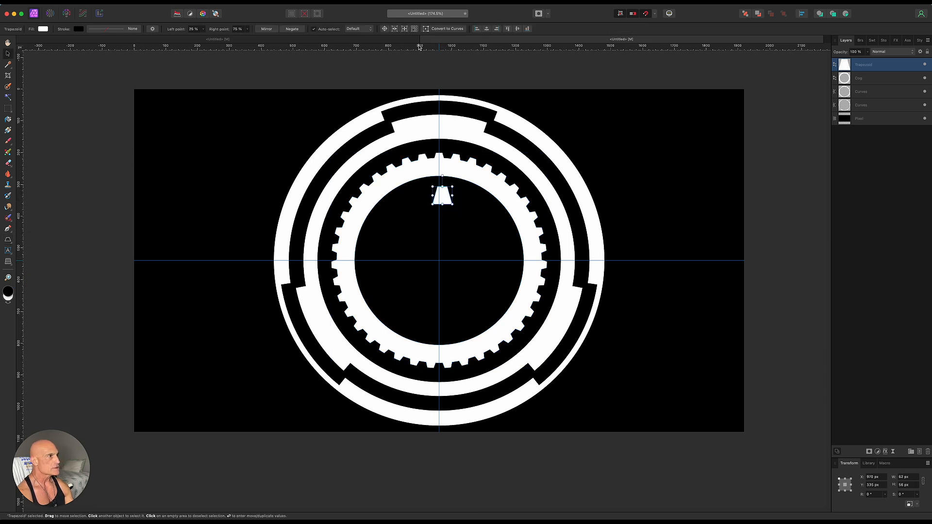
{"action": "left_click", "coordinate": [487, 29]}
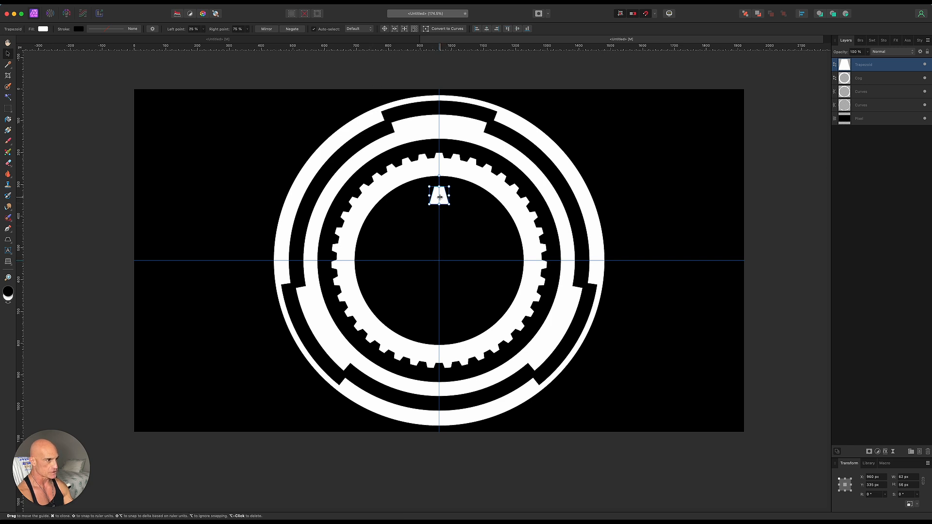
Move the trapezoid's transform origin to the canvas centre and duplicate it with rotation into an even ring of 12 trapezoids.
{"action": "left_click", "coordinate": [385, 29]}
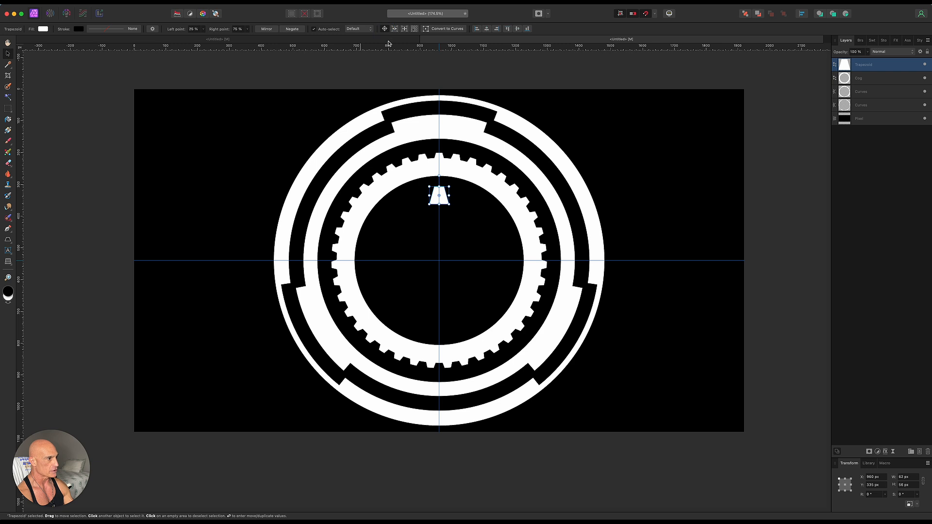
{"action": "left_click_drag", "start_coordinate": [439, 196], "coordinate": [439, 261]}
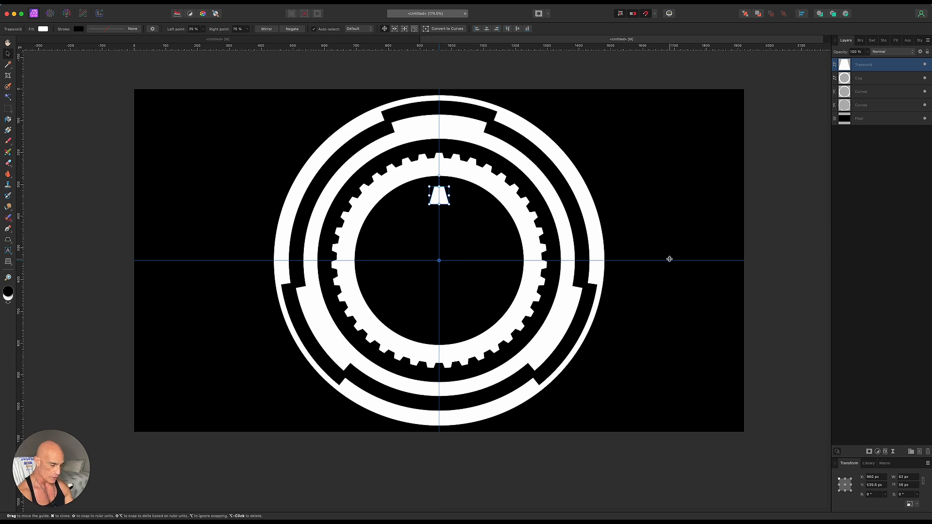
{"action": "key", "text": "Return"}
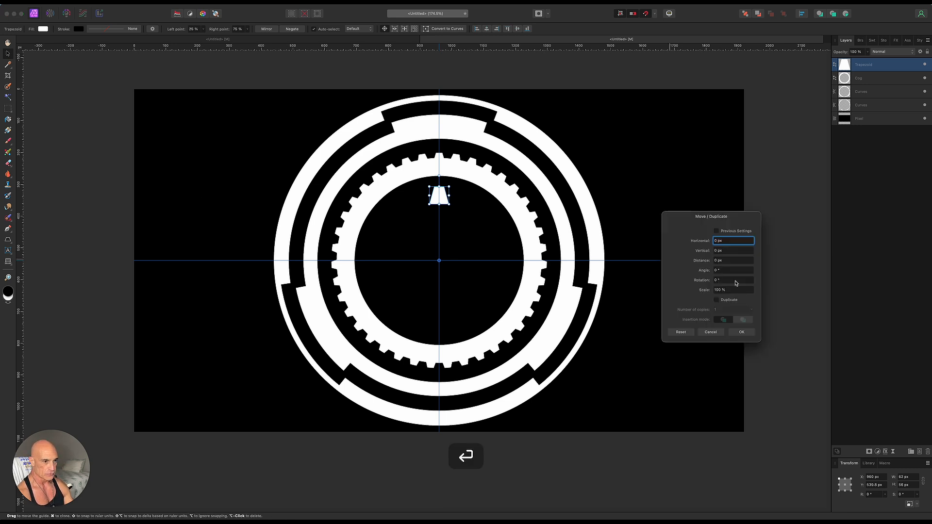
{"action": "left_click", "coordinate": [717, 300]}
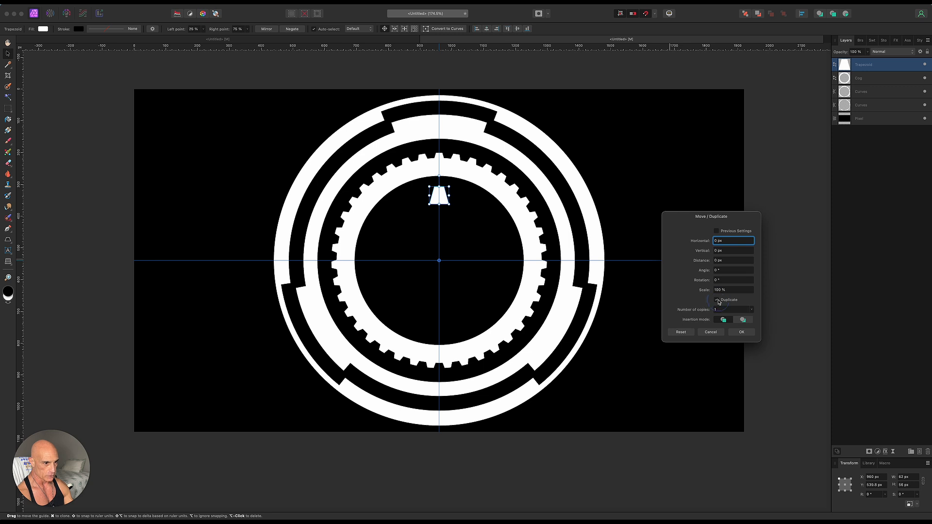
{"action": "left_click_drag", "start_coordinate": [703, 283], "coordinate": [692, 313]}
{"action": "left_click", "coordinate": [740, 332]}
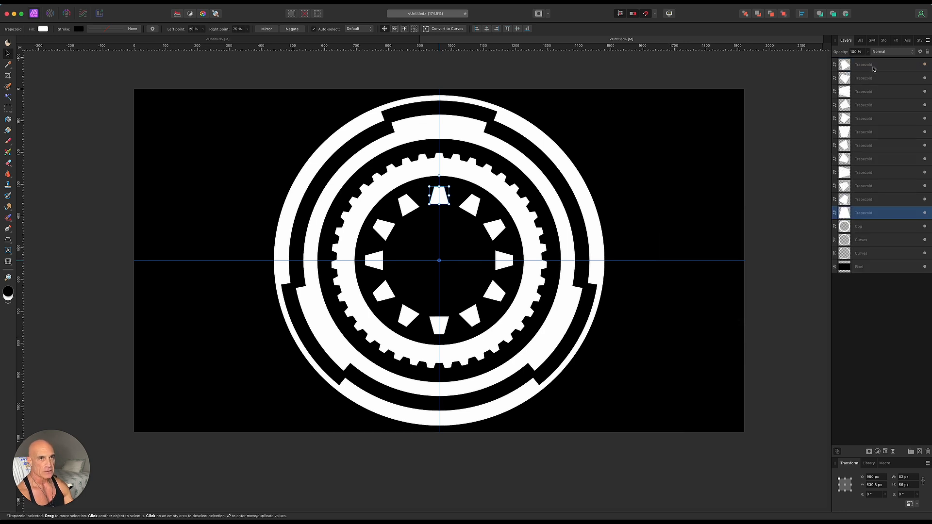
Group all twelve trapezoids and apply Rasterize & Trim to the group.
{"action": "left_click", "coordinate": [873, 66], "text": "shift"}
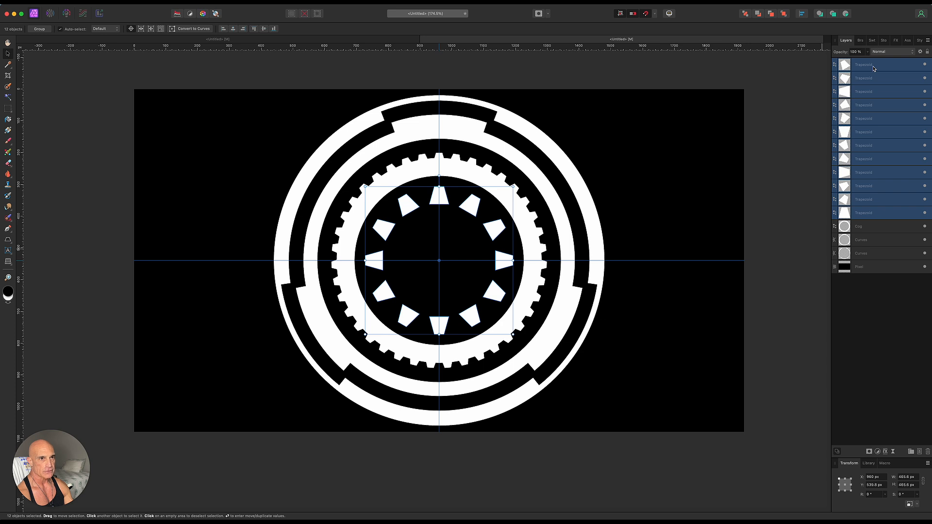
{"action": "right_click", "coordinate": [873, 66]}
{"action": "left_click", "coordinate": [864, 179]}
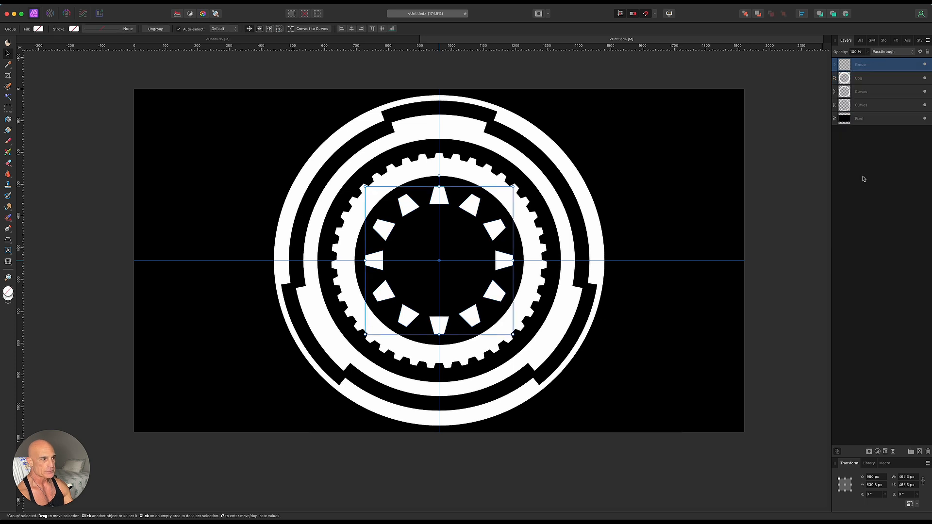
{"action": "right_click", "coordinate": [877, 68]}
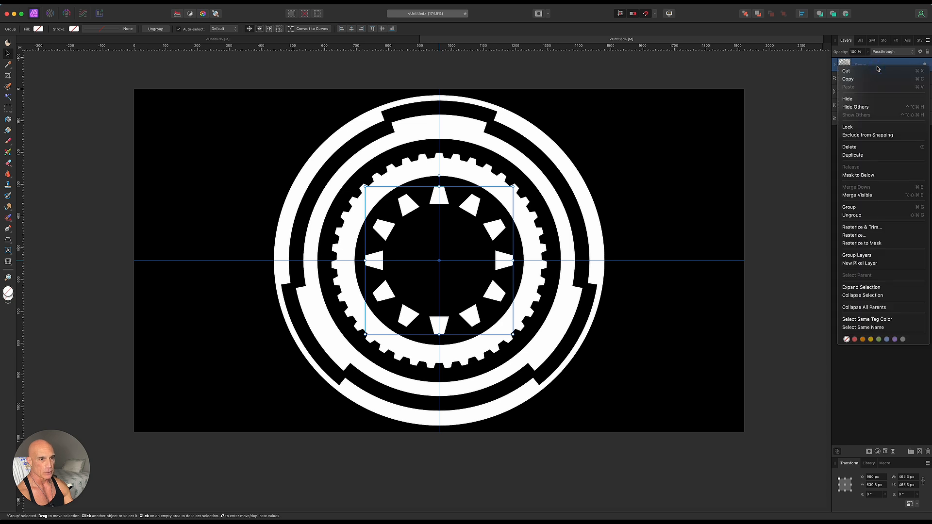
{"action": "left_click", "coordinate": [862, 227]}
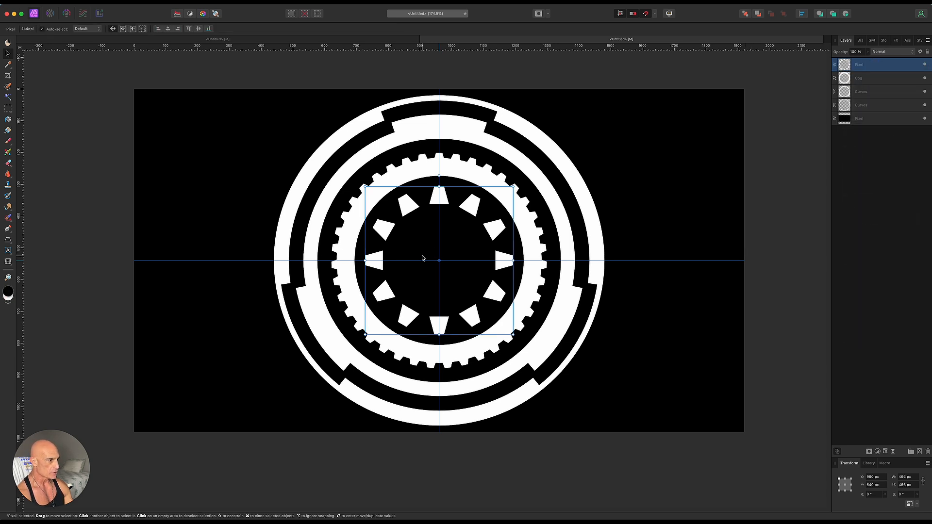
Draw a solid circle about 268 px wide from the canvas centre inside the trapezoid ring, and deselect it.
{"action": "left_click", "coordinate": [8, 241]}
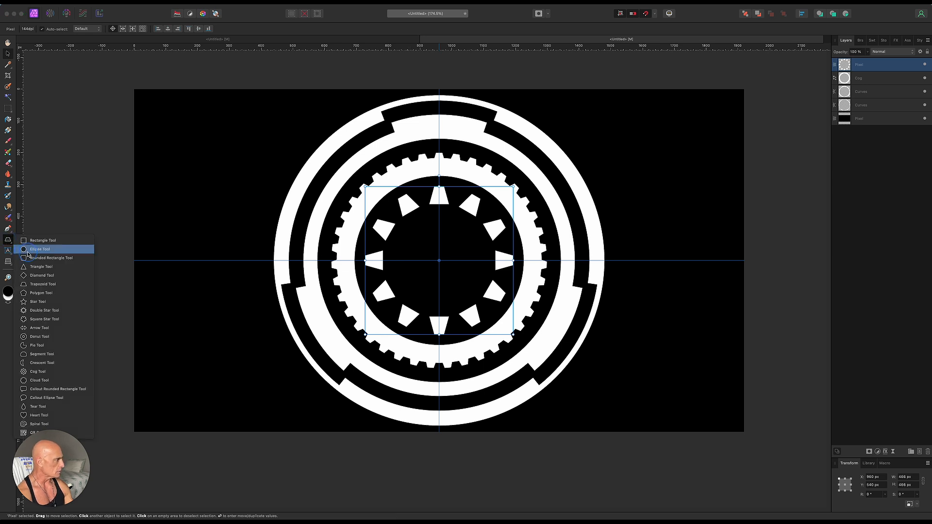
{"action": "left_click", "coordinate": [30, 250]}
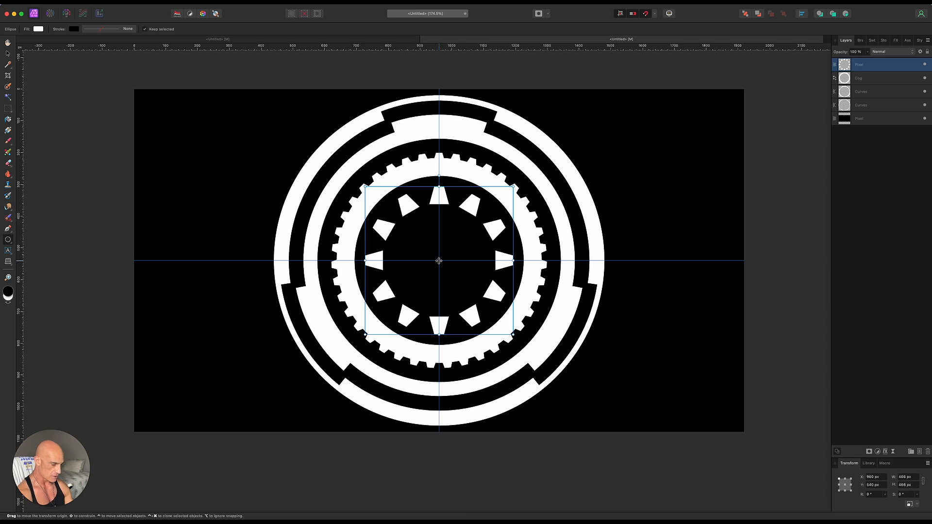
{"action": "left_click_drag", "start_coordinate": [439, 261], "coordinate": [485, 221]}
{"action": "key", "text": "v"}
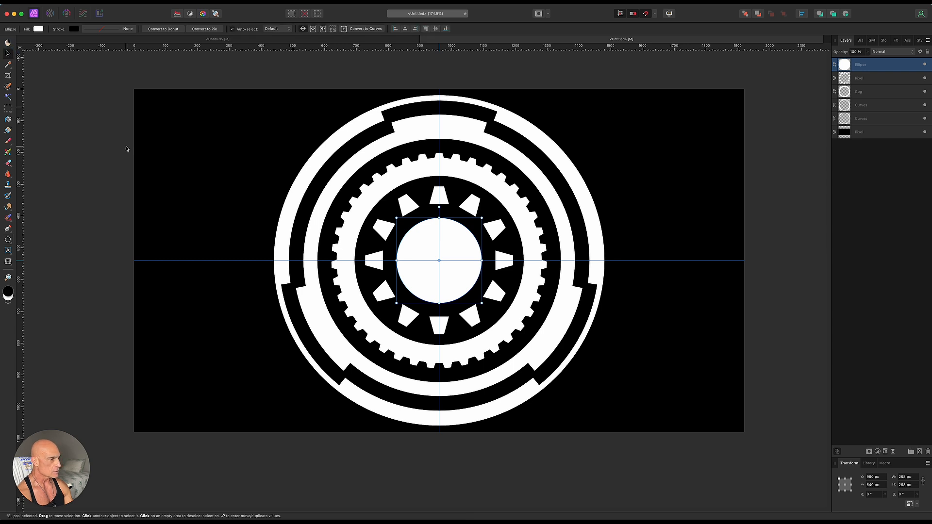
{"action": "left_click", "coordinate": [87, 115]}
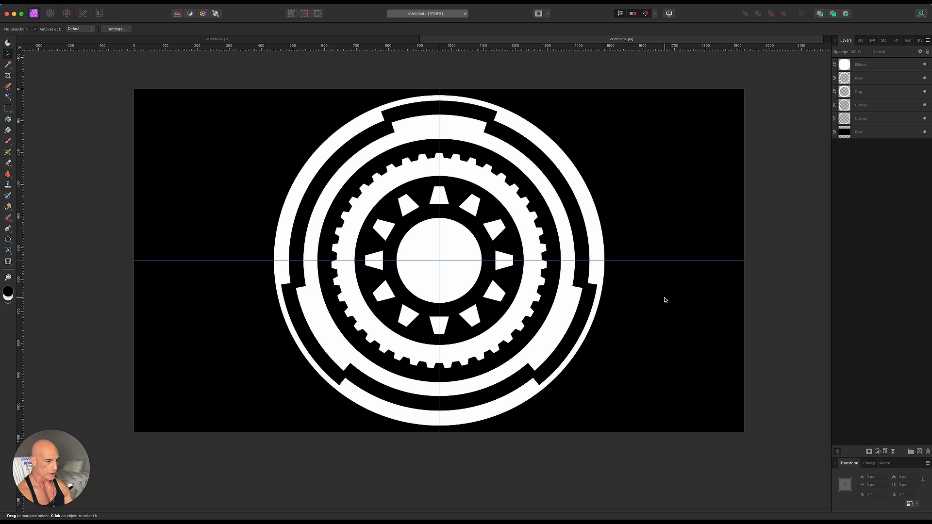
Rename the outer curves layer as Outer Ring, the inner curves layer as Middle Ring and the rasterized trapezoid layer as Trapezoids.
{"action": "double_click", "coordinate": [863, 120]}
{"action": "type", "text": "Outer Ring"}
{"action": "double_click", "coordinate": [862, 105]}
{"action": "type", "text": "Middle Ring"}
{"action": "double_click", "coordinate": [860, 78]}
{"action": "type", "text": "Trapezoids"}
{"action": "left_click", "coordinate": [787, 206]}
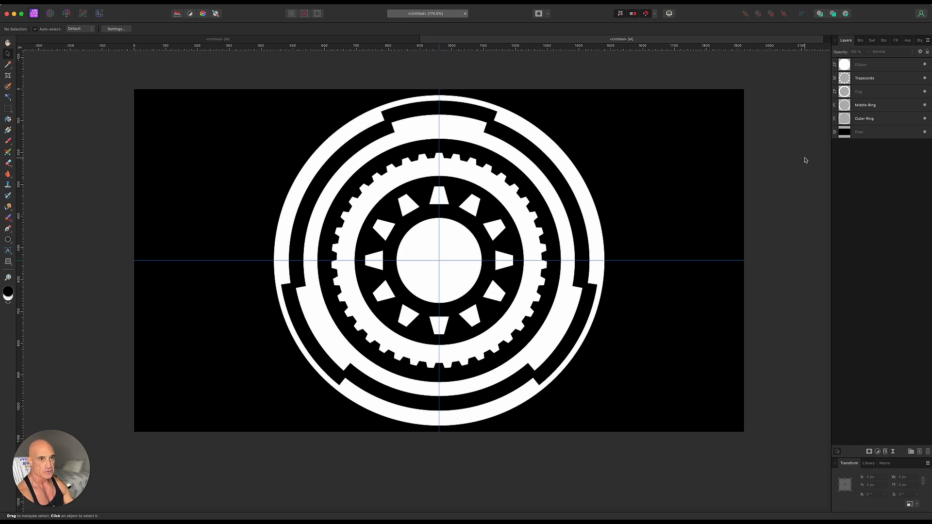
Add a Color Overlay effect to the Outer Ring layer and set its colour to light blue.
{"action": "left_click", "coordinate": [897, 121]}
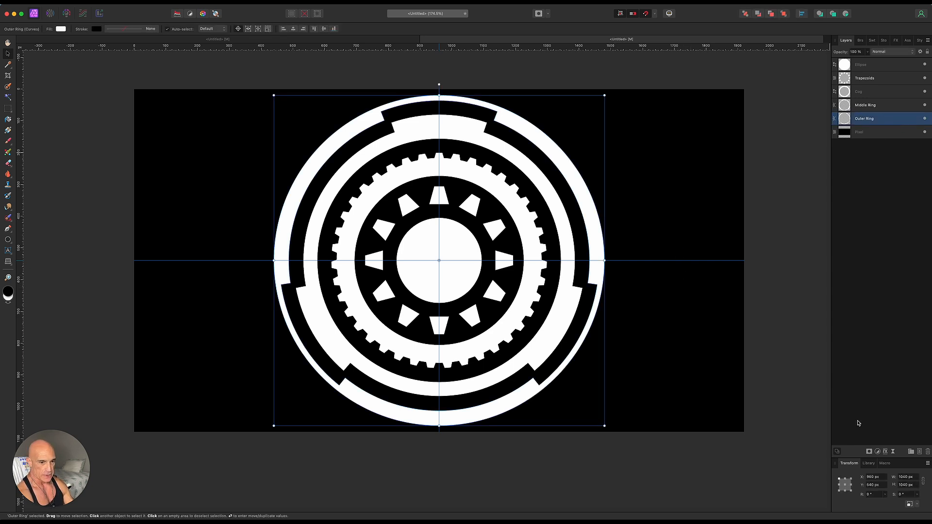
{"action": "left_click", "coordinate": [885, 452]}
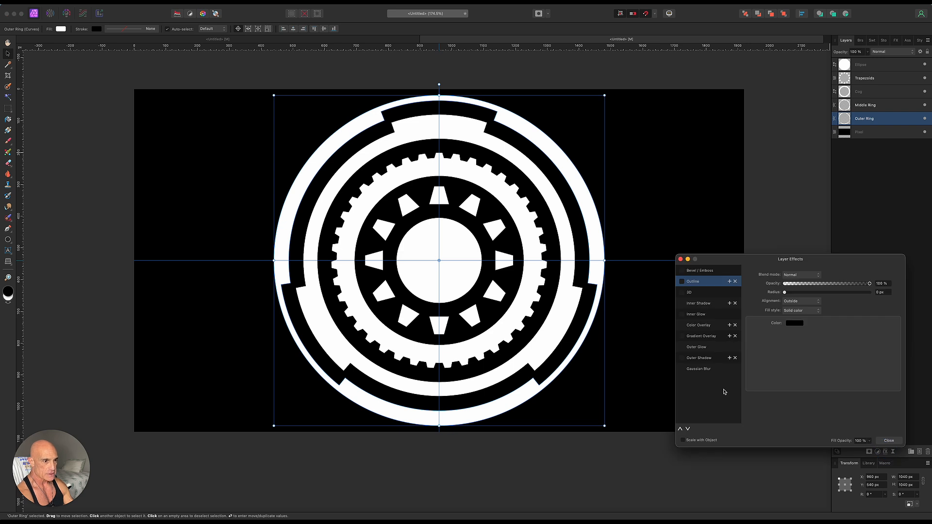
{"action": "left_click", "coordinate": [699, 325]}
{"action": "left_click", "coordinate": [791, 293]}
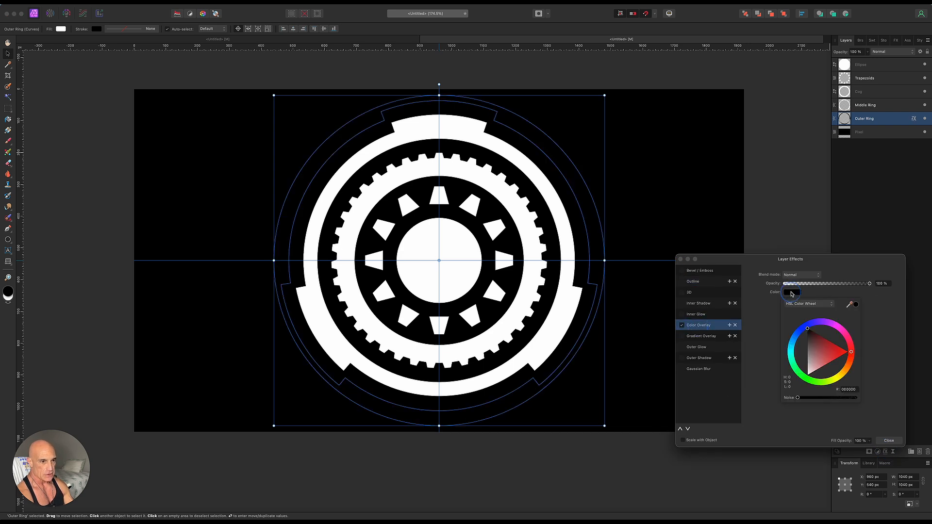
{"action": "left_click_drag", "start_coordinate": [797, 338], "coordinate": [830, 340]}
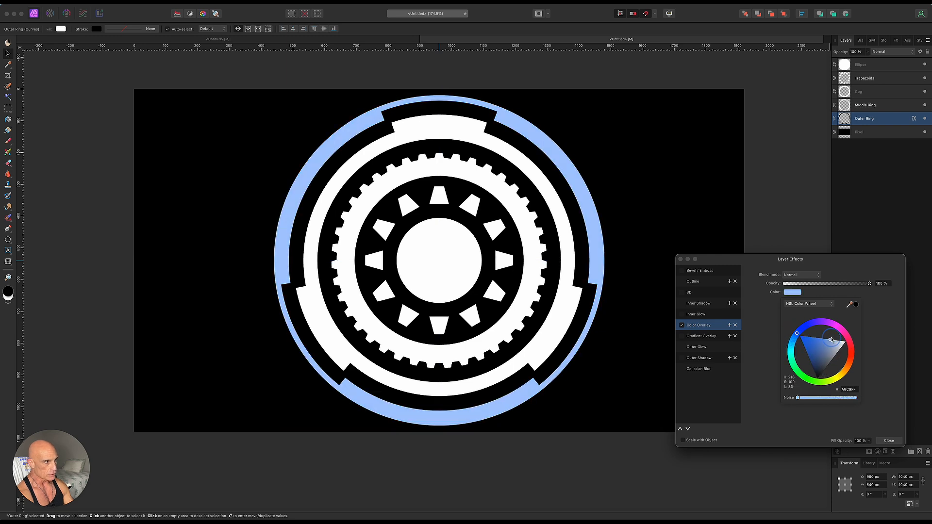
Enable a white Outer Glow on the Outer Ring with a radius of about 29 px and close the layer effects.
{"action": "left_click", "coordinate": [681, 348]}
{"action": "left_click", "coordinate": [704, 348]}
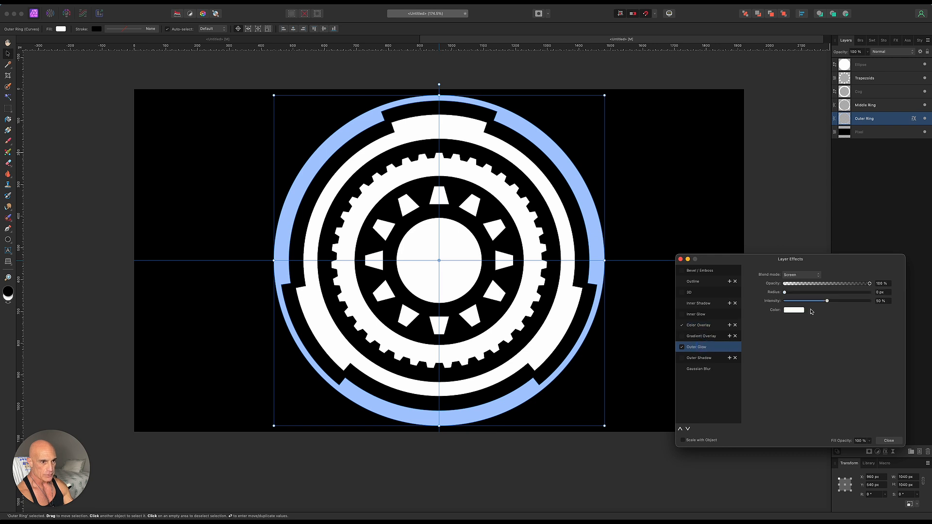
{"action": "left_click_drag", "start_coordinate": [831, 292], "coordinate": [841, 290]}
{"action": "key", "text": "Return"}
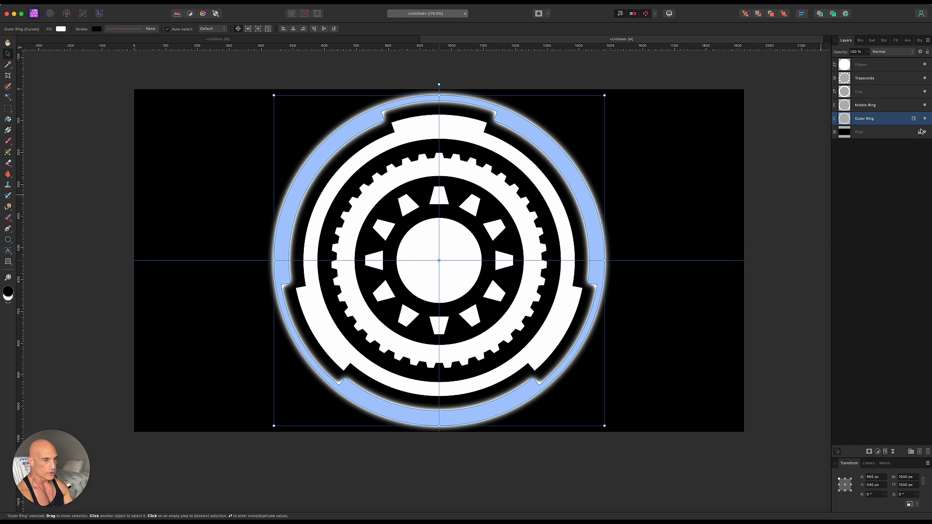
Copy the Outer Ring's effects to the Middle Ring layer and change the copied colour overlay to pinkish purple.
{"action": "left_click_drag", "start_coordinate": [915, 121], "coordinate": [915, 109]}
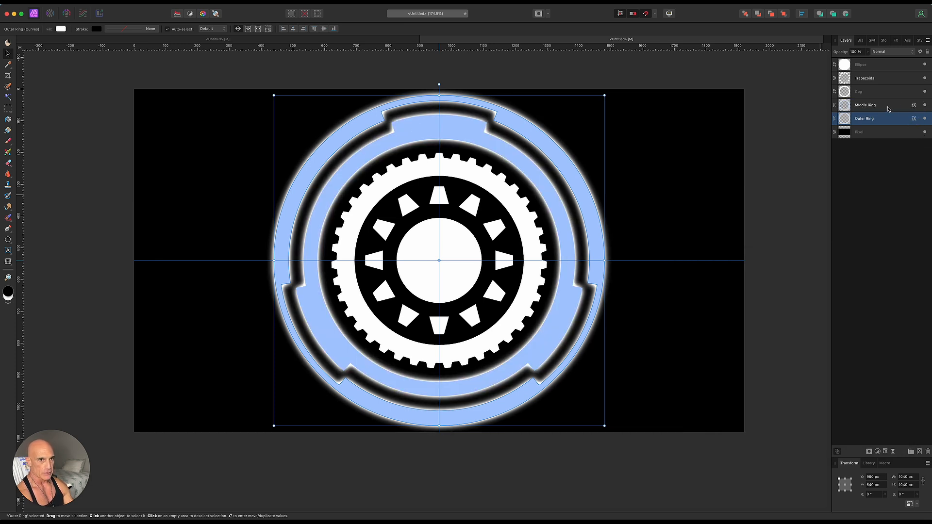
{"action": "left_click", "coordinate": [915, 108]}
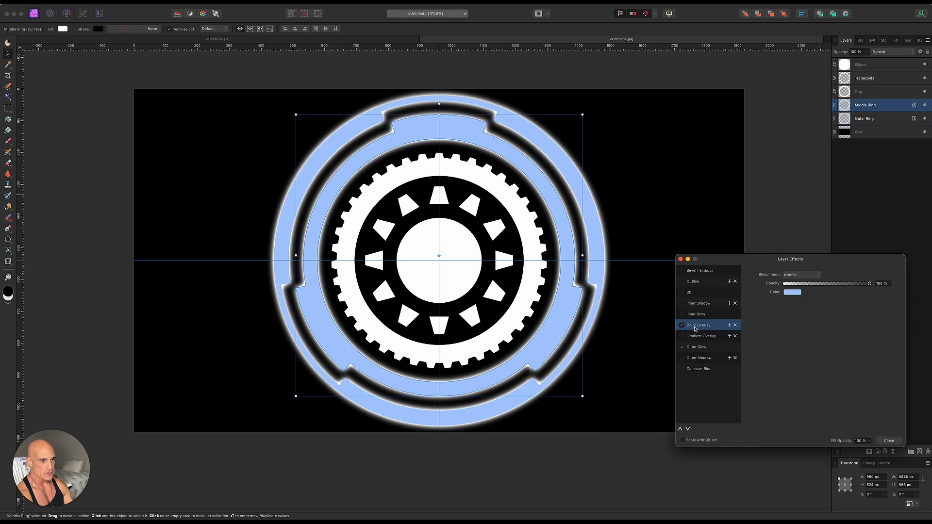
{"action": "left_click", "coordinate": [795, 292]}
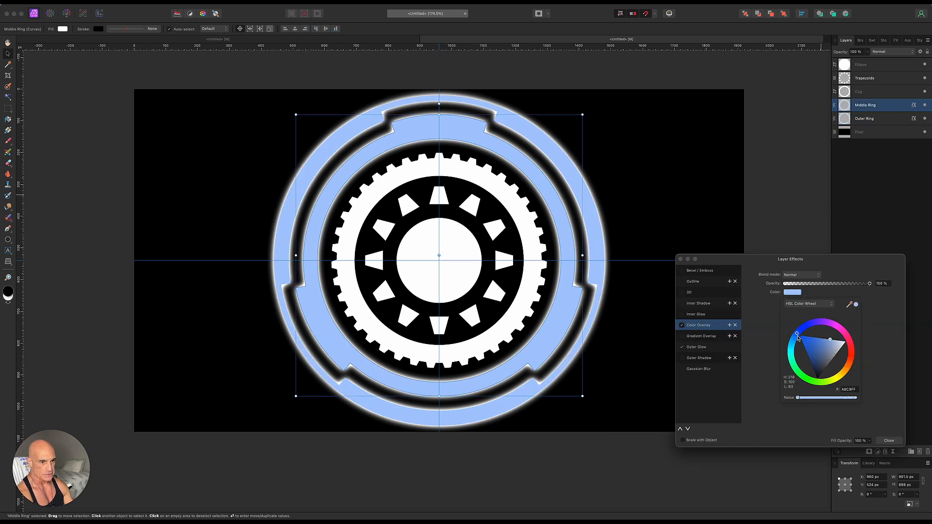
{"action": "left_click_drag", "start_coordinate": [818, 326], "coordinate": [827, 319]}
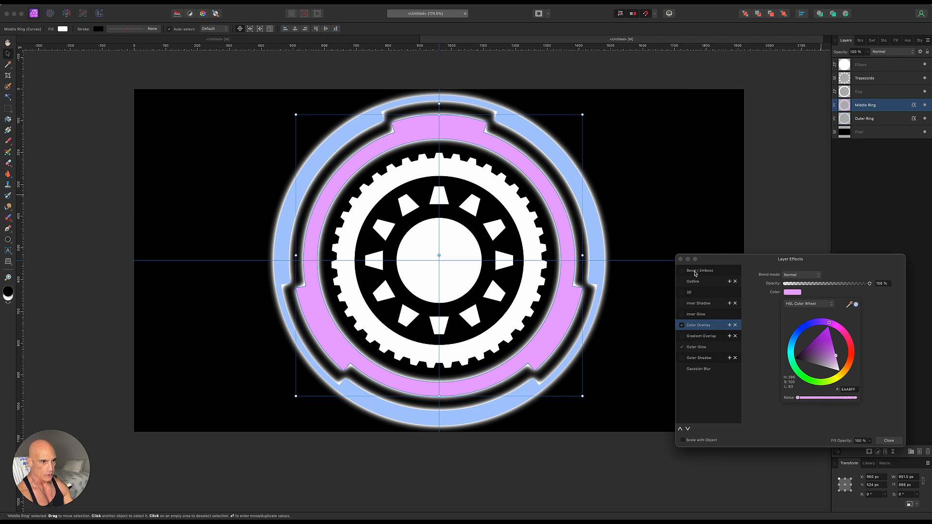
{"action": "left_click", "coordinate": [681, 259]}
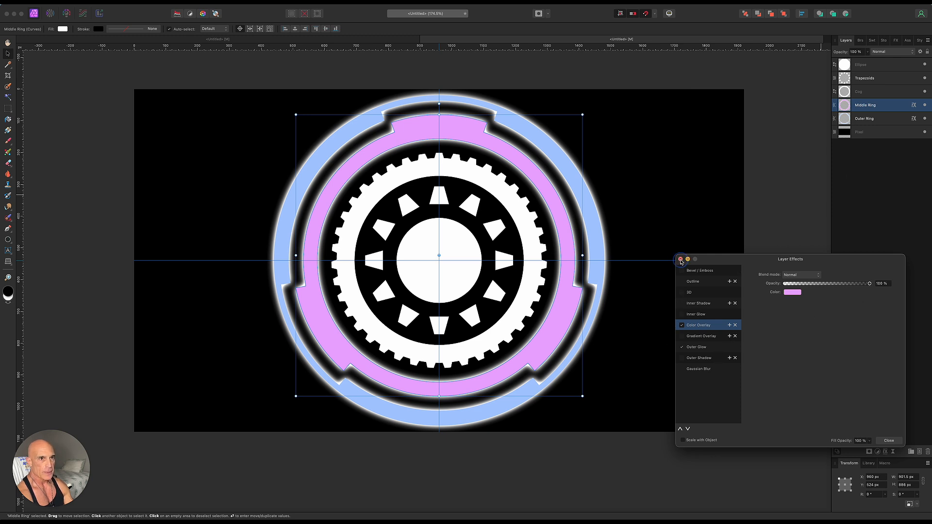
Copy the Middle Ring's effects to the cog layer and change its colour overlay to light violet.
{"action": "left_click", "coordinate": [913, 92]}
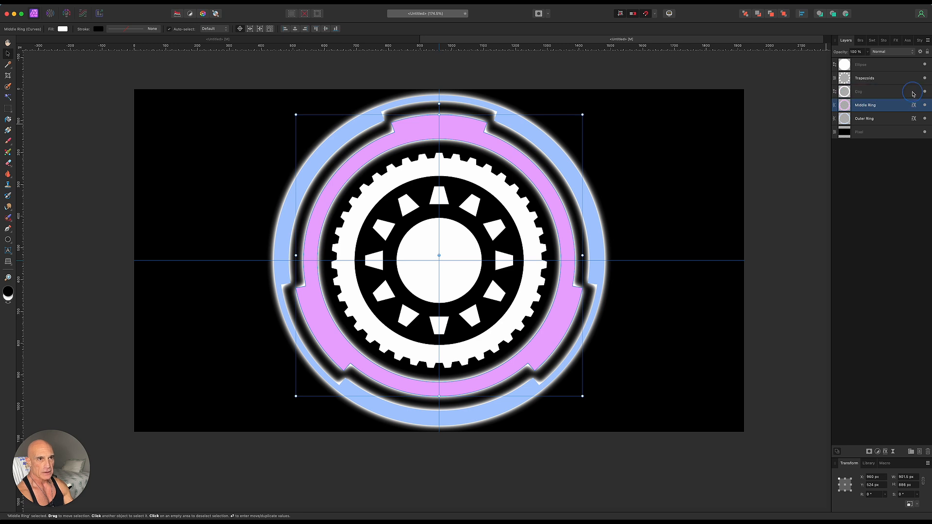
{"action": "left_click_drag", "start_coordinate": [913, 94], "coordinate": [913, 93]}
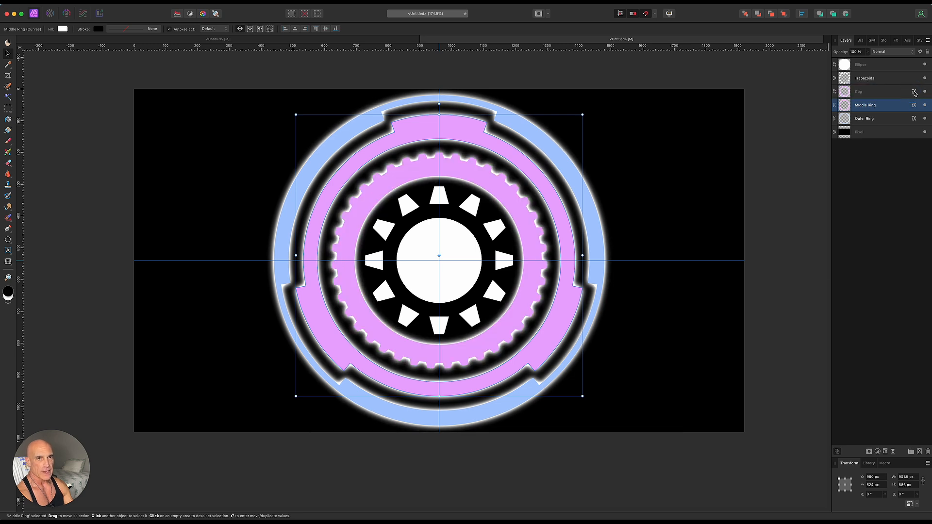
{"action": "left_click", "coordinate": [914, 92]}
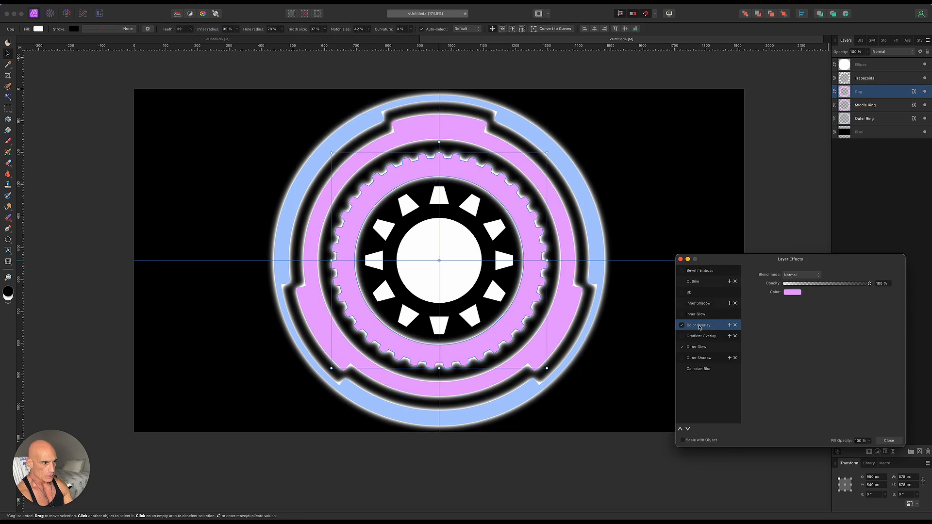
{"action": "left_click", "coordinate": [792, 292]}
{"action": "left_click_drag", "start_coordinate": [796, 343], "coordinate": [809, 326]}
Set the cog's Outer Glow radius to about 36 px and its intensity to 26%.
{"action": "left_click", "coordinate": [699, 347]}
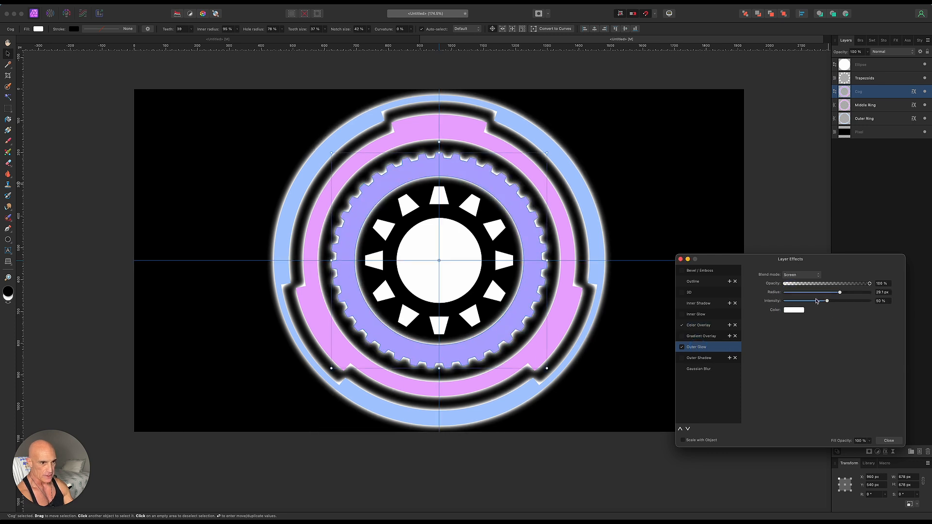
{"action": "left_click_drag", "start_coordinate": [827, 304], "coordinate": [847, 293]}
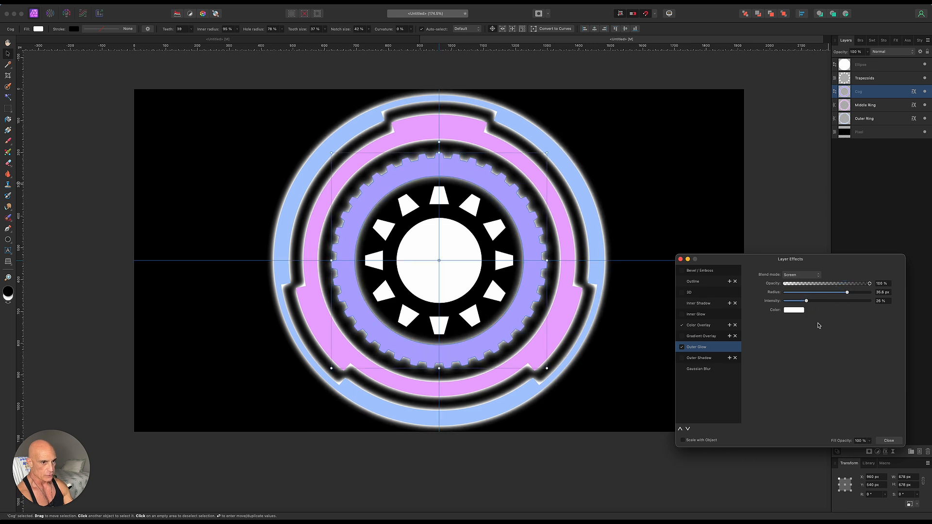
{"action": "left_click", "coordinate": [681, 259]}
Copy the cog's effects to the Trapezoids layer and change its colour overlay to bright cyan-blue.
{"action": "left_click_drag", "start_coordinate": [914, 95], "coordinate": [913, 82]}
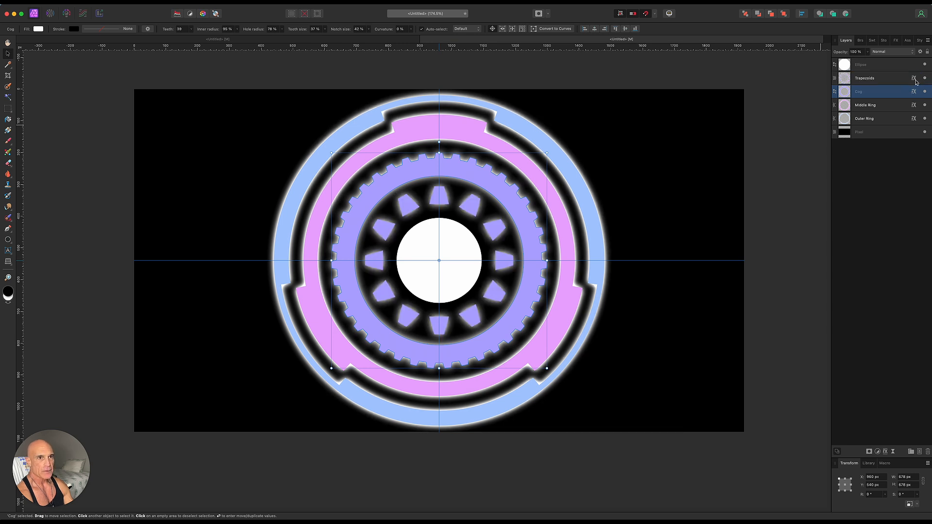
{"action": "left_click", "coordinate": [914, 79]}
{"action": "left_click", "coordinate": [797, 292]}
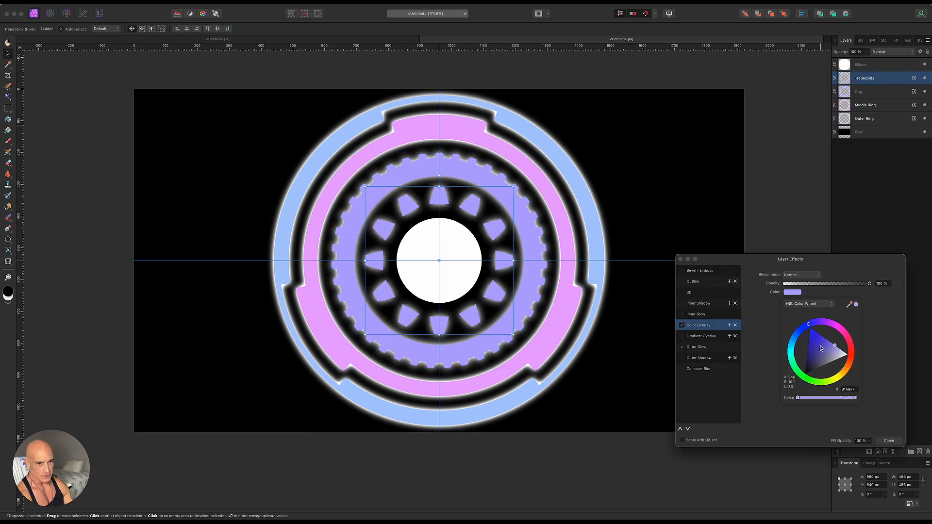
{"action": "left_click", "coordinate": [682, 325]}
{"action": "left_click", "coordinate": [681, 259]}
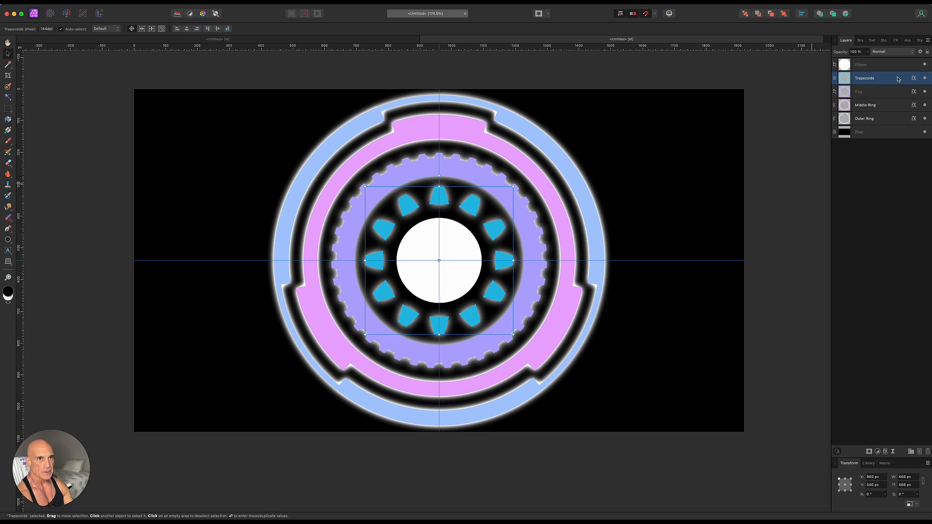
Copy the trapezoids' effects to the centre circle, change its colour overlay to turquoise green, and deselect everything.
{"action": "left_click_drag", "start_coordinate": [914, 80], "coordinate": [912, 67]}
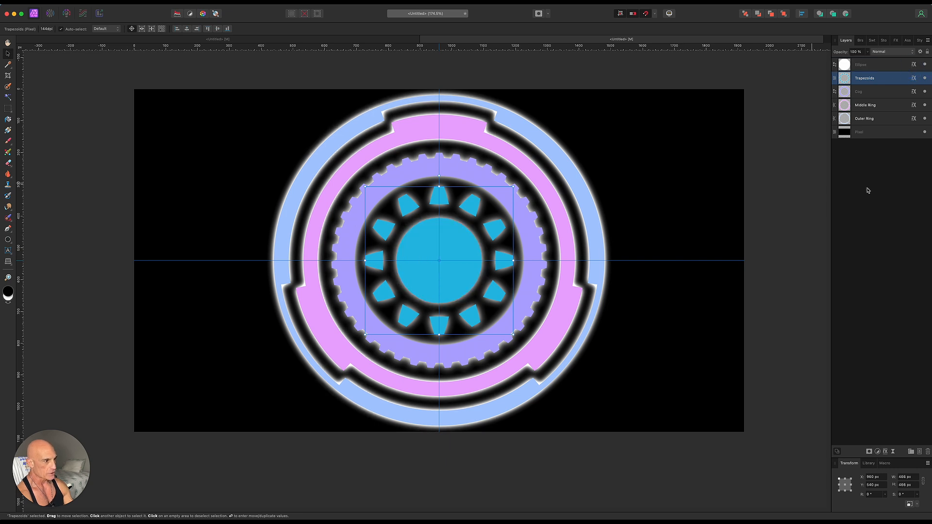
{"action": "left_click", "coordinate": [914, 65]}
{"action": "left_click", "coordinate": [798, 292]}
{"action": "left_click_drag", "start_coordinate": [790, 361], "coordinate": [790, 348]}
{"action": "left_click", "coordinate": [682, 325]}
{"action": "left_click", "coordinate": [681, 260]}
{"action": "left_click", "coordinate": [794, 262]}
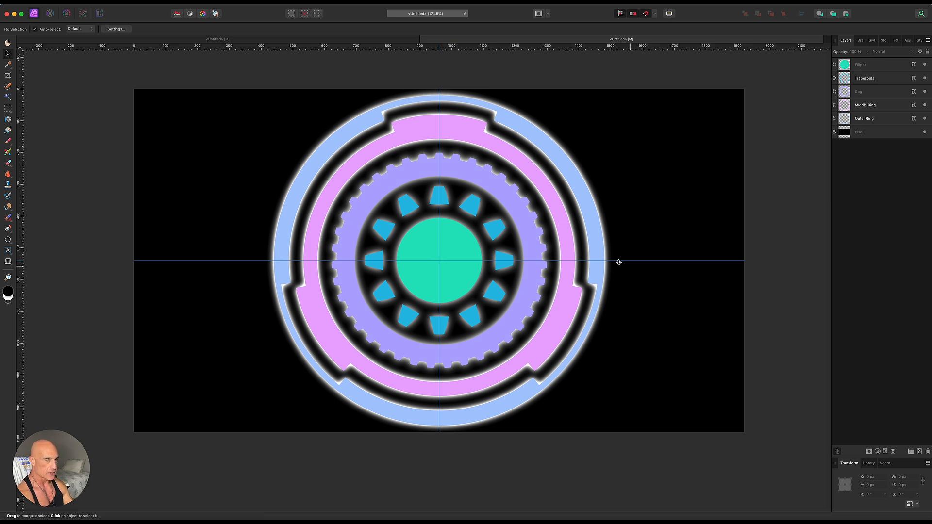
Squash the Outer Ring to about 536 px high and the Middle Ring to about 460 px high, keeping their bottom edges fixed.
{"action": "left_click", "coordinate": [892, 120]}
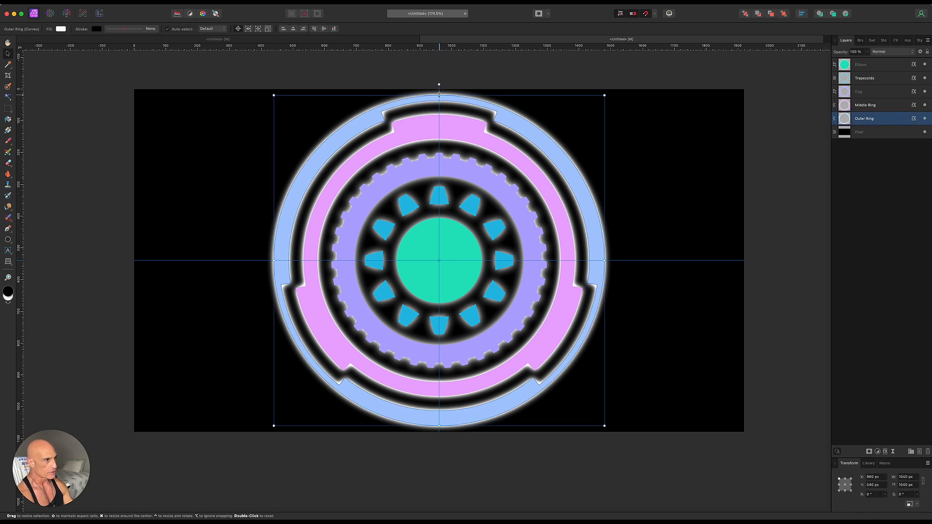
{"action": "left_click_drag", "start_coordinate": [438, 94], "coordinate": [453, 254]}
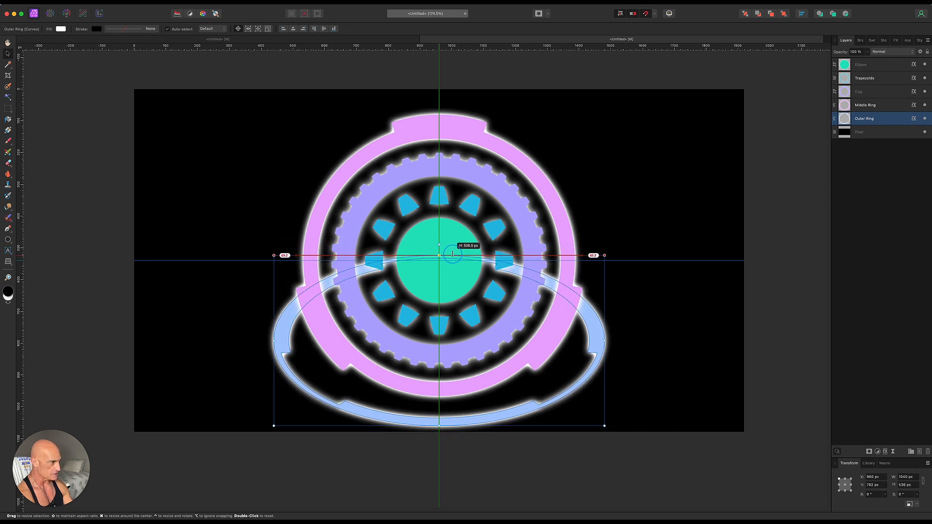
{"action": "left_click_drag", "start_coordinate": [452, 253], "coordinate": [452, 253]}
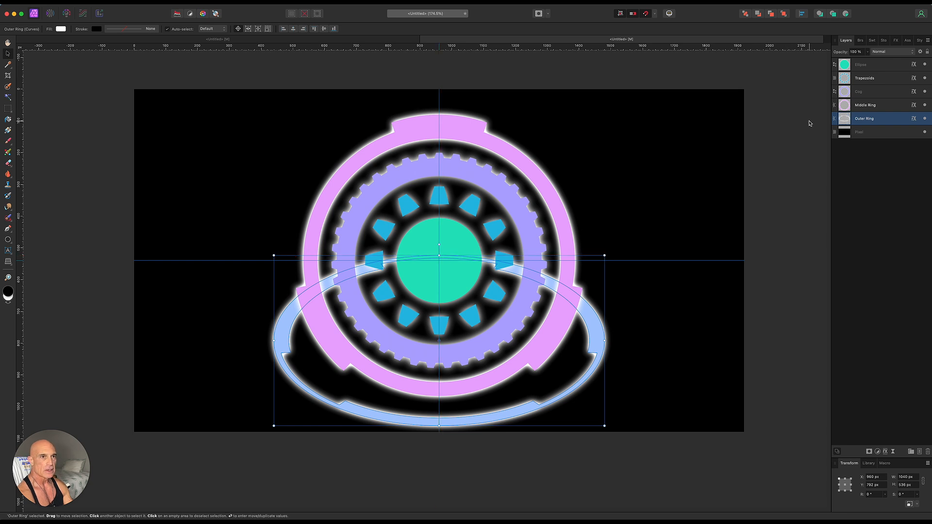
{"action": "left_click", "coordinate": [899, 106]}
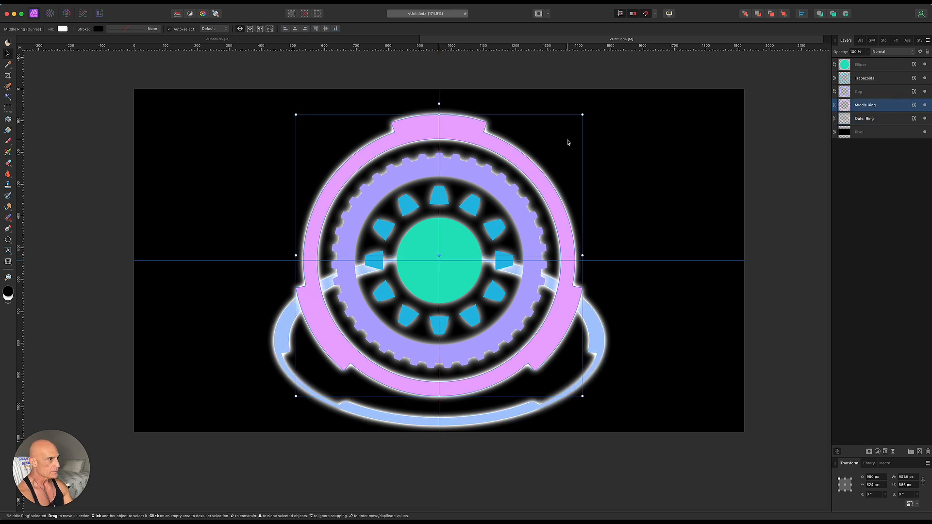
{"action": "left_click_drag", "start_coordinate": [439, 115], "coordinate": [439, 250]}
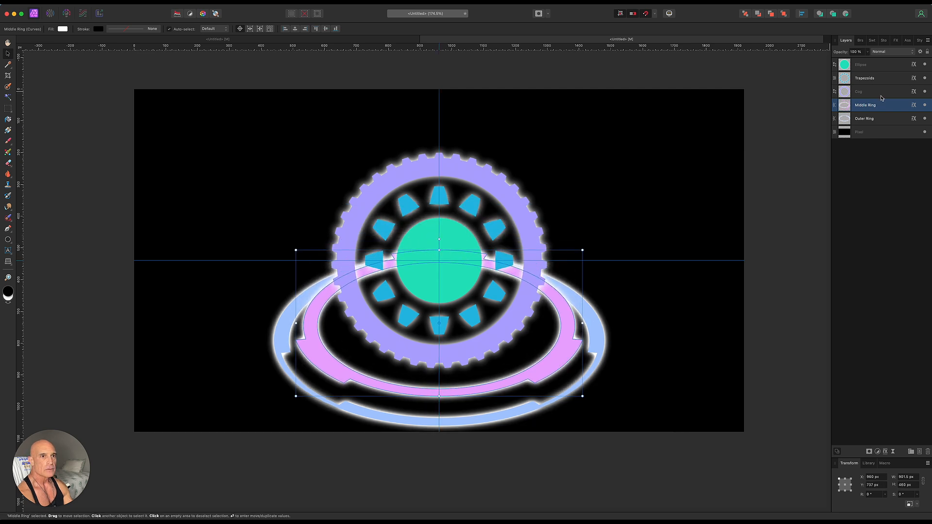
Squash the cog to about 321 px high, the trapezoid ring to match, and the centre circle to about 116 px high.
{"action": "left_click", "coordinate": [882, 93]}
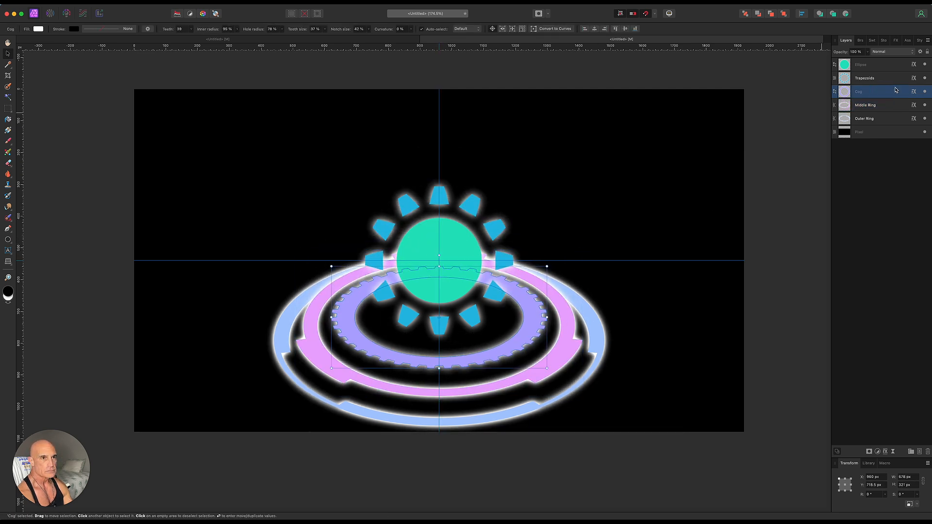
{"action": "left_click", "coordinate": [884, 79]}
{"action": "left_click_drag", "start_coordinate": [438, 187], "coordinate": [439, 280]}
{"action": "left_click", "coordinate": [466, 262]}
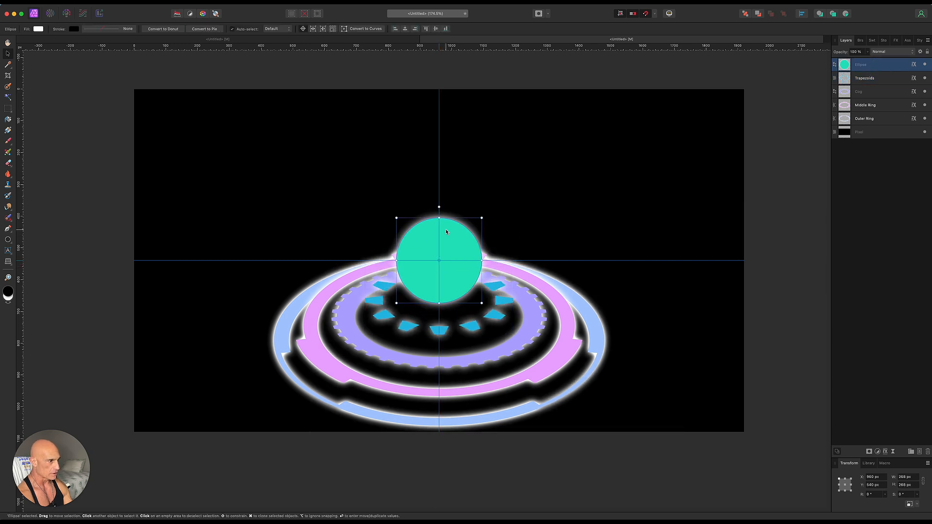
{"action": "left_click_drag", "start_coordinate": [439, 218], "coordinate": [439, 267]}
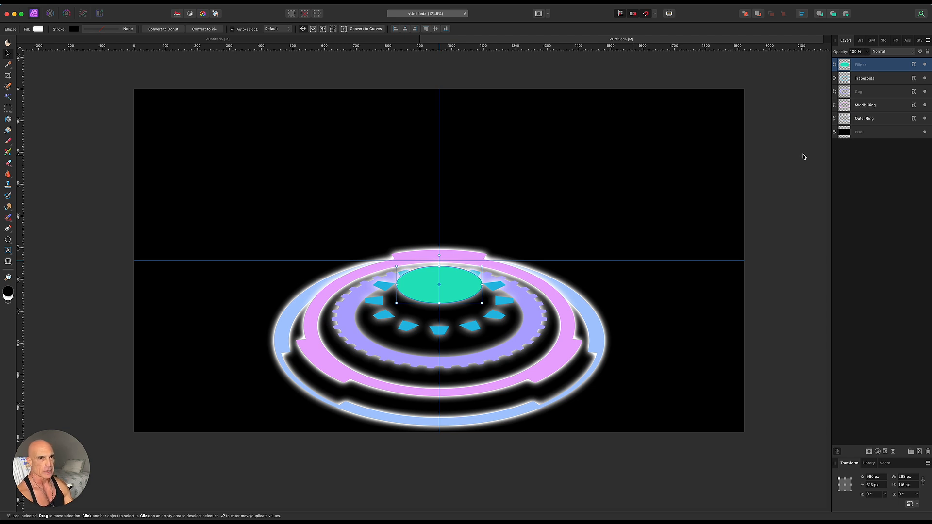
Group the five graphic layers from the ellipse to the Outer Ring, hide the group, and deselect it.
{"action": "left_click", "coordinate": [881, 120], "text": "shift"}
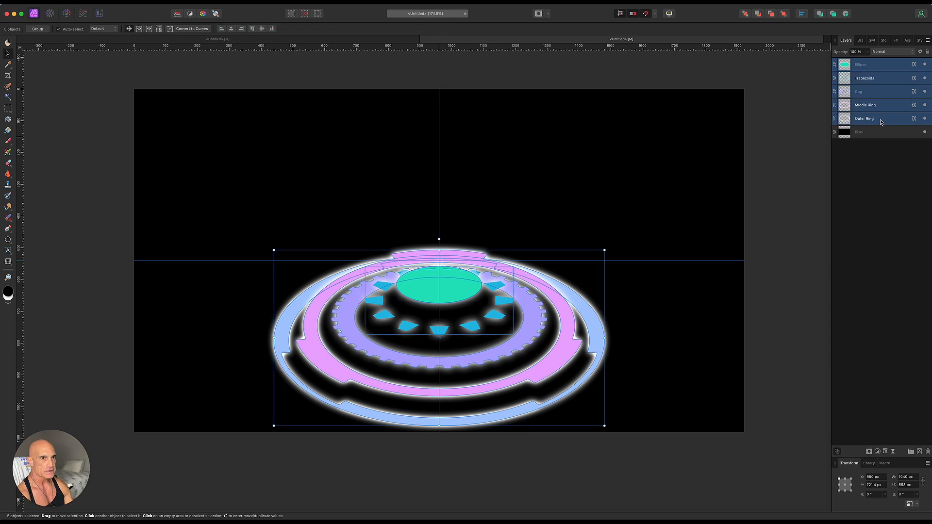
{"action": "right_click", "coordinate": [881, 122]}
{"action": "left_click", "coordinate": [849, 235]}
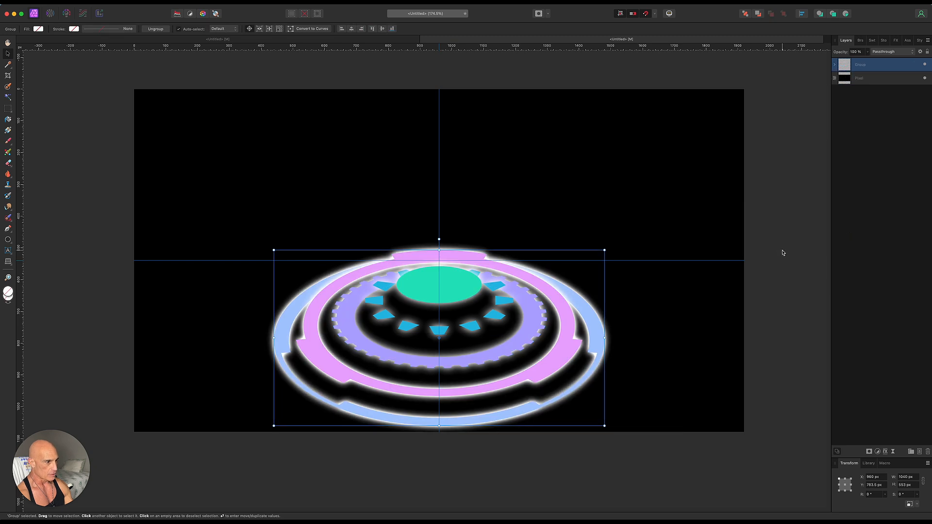
{"action": "left_click", "coordinate": [925, 65]}
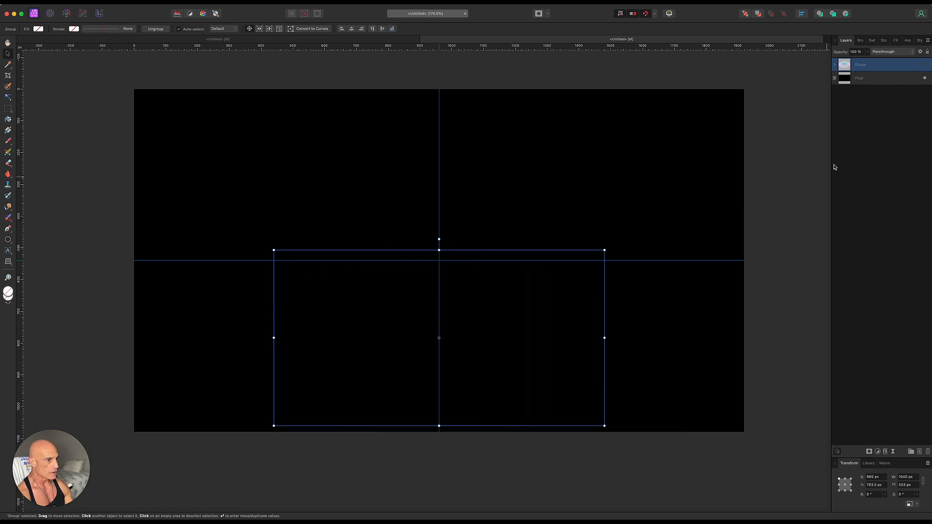
{"action": "left_click", "coordinate": [813, 119]}
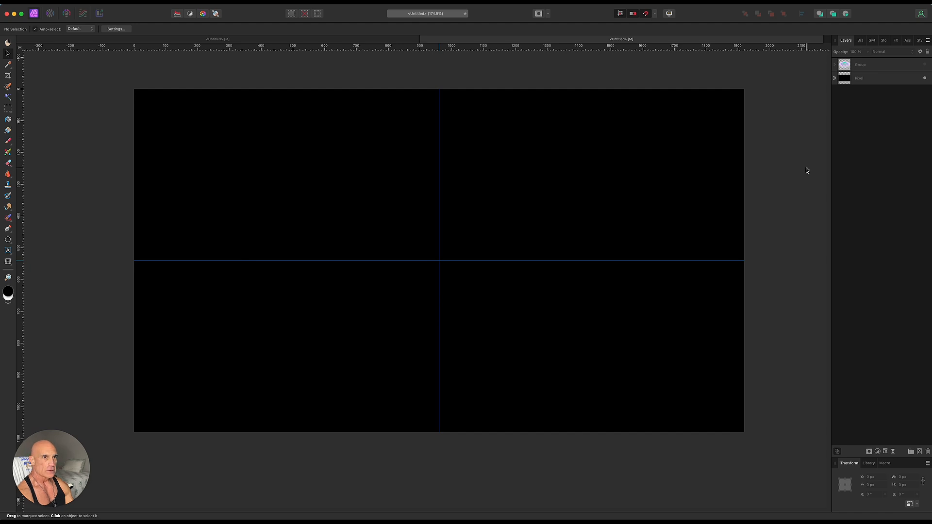
Fill the background layer with a vertical linear gradient running from royal blue at the canvas's upper edge to black at its lower edge.
{"action": "left_click", "coordinate": [883, 82]}
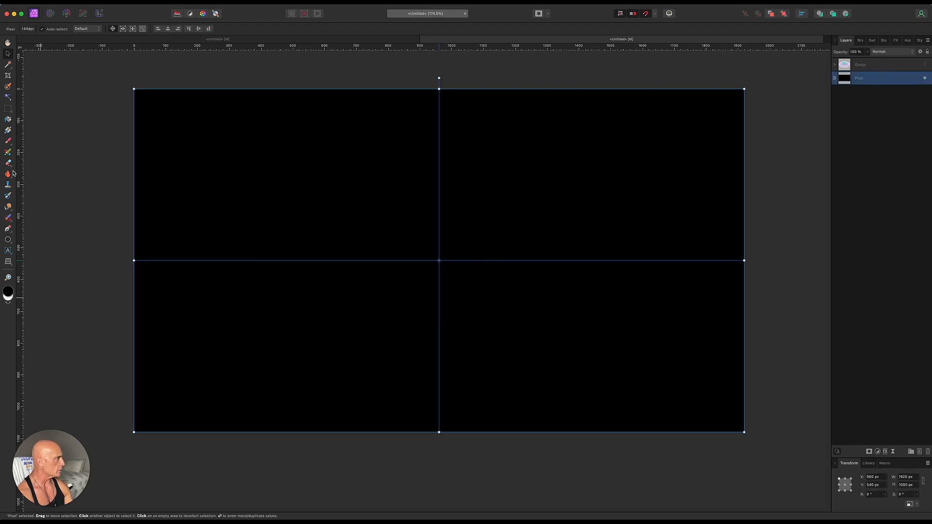
{"action": "left_click", "coordinate": [8, 130]}
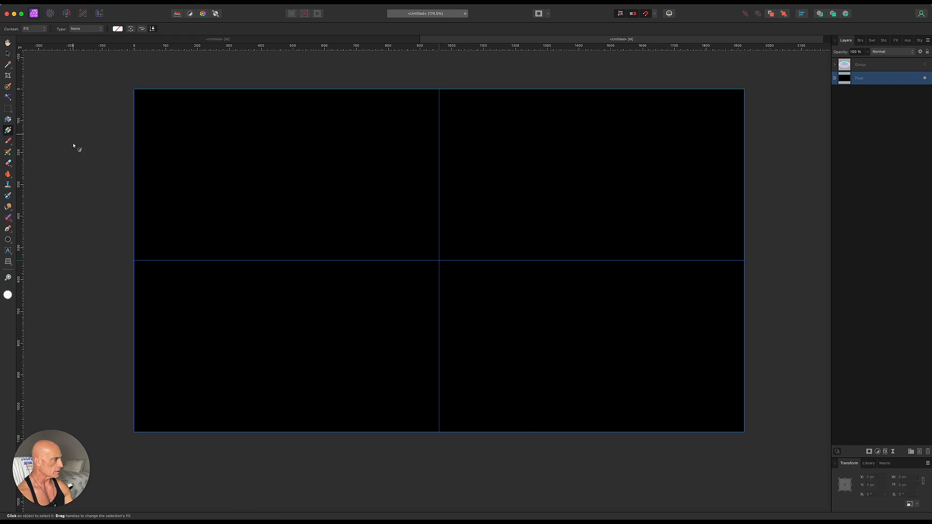
{"action": "mouse_move", "coordinate": [435, 431]}
{"action": "left_mouse_down"}
{"action": "mouse_move", "coordinate": [435, 418]}
{"action": "mouse_move", "coordinate": [439, 432]}
{"action": "left_mouse_up"}
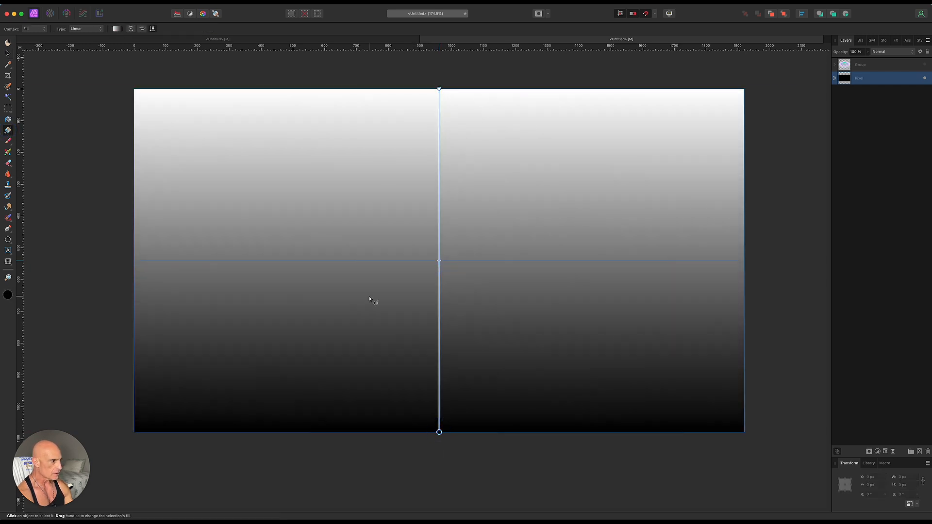
{"action": "double_click", "coordinate": [439, 89]}
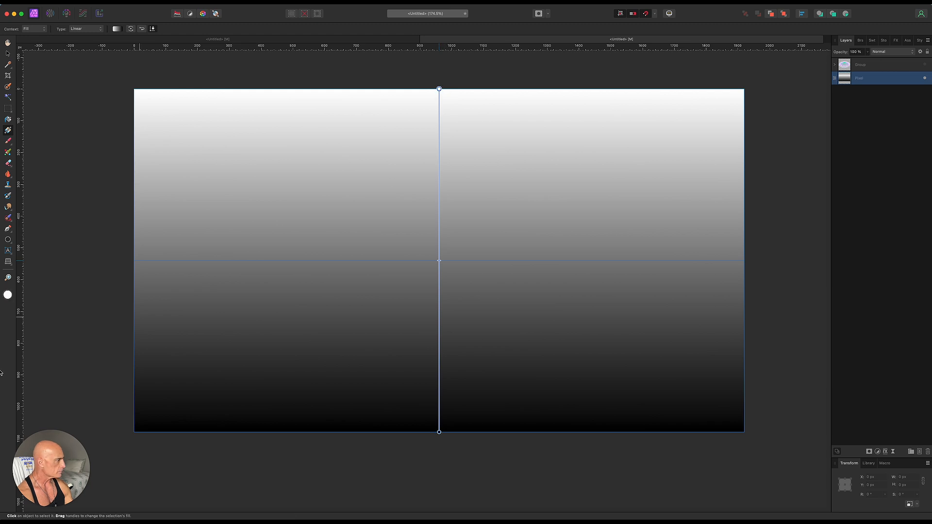
{"action": "left_click", "coordinate": [100, 270]}
{"action": "left_click", "coordinate": [94, 333]}
{"action": "left_click", "coordinate": [101, 340]}
{"action": "left_click", "coordinate": [212, 396]}
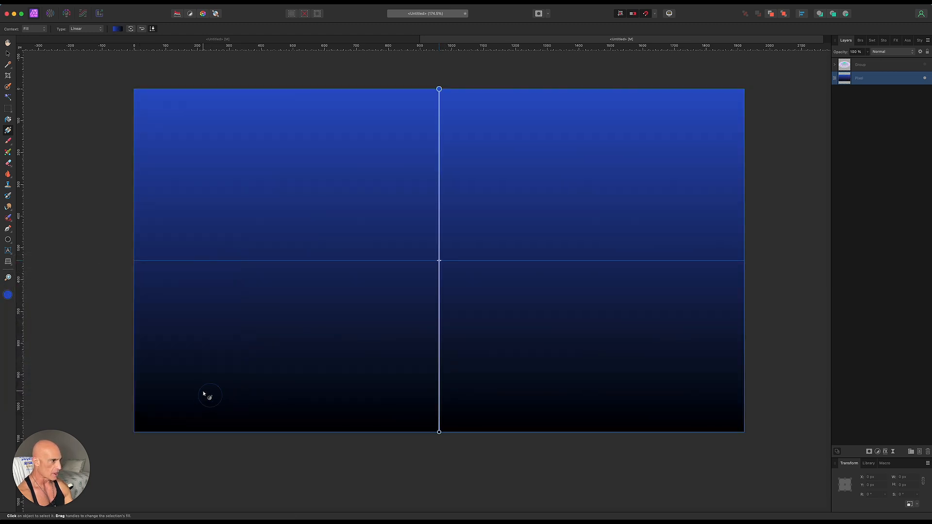
{"action": "key", "text": "v"}
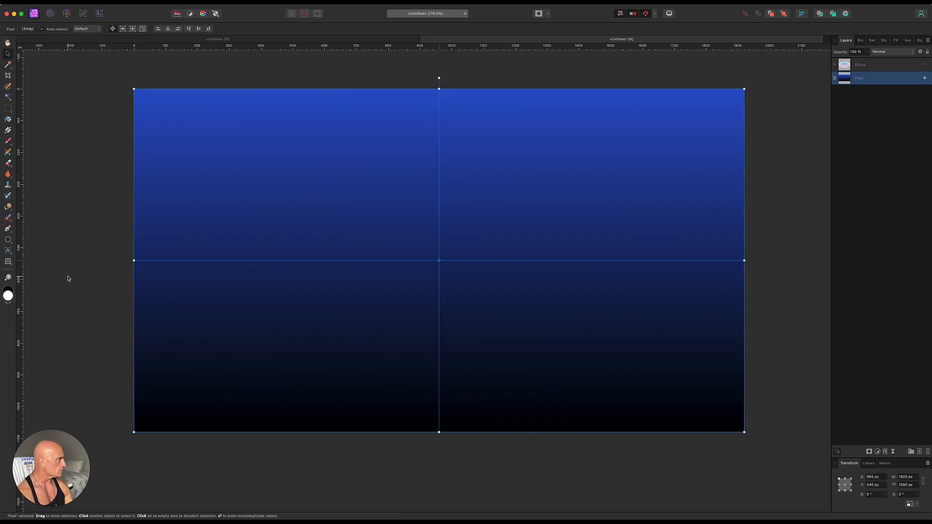
Draw a rectangle about 1990 × 592 px over the canvas's lower half and apply a vertical white-to-black linear gradient to it.
{"action": "left_click_drag", "start_coordinate": [7, 242], "coordinate": [49, 246]}
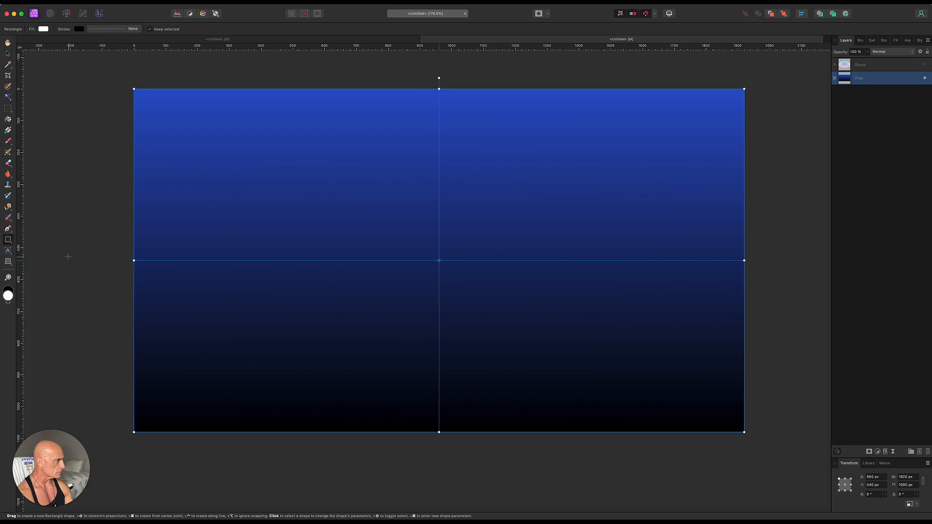
{"action": "left_click_drag", "start_coordinate": [122, 253], "coordinate": [755, 441]}
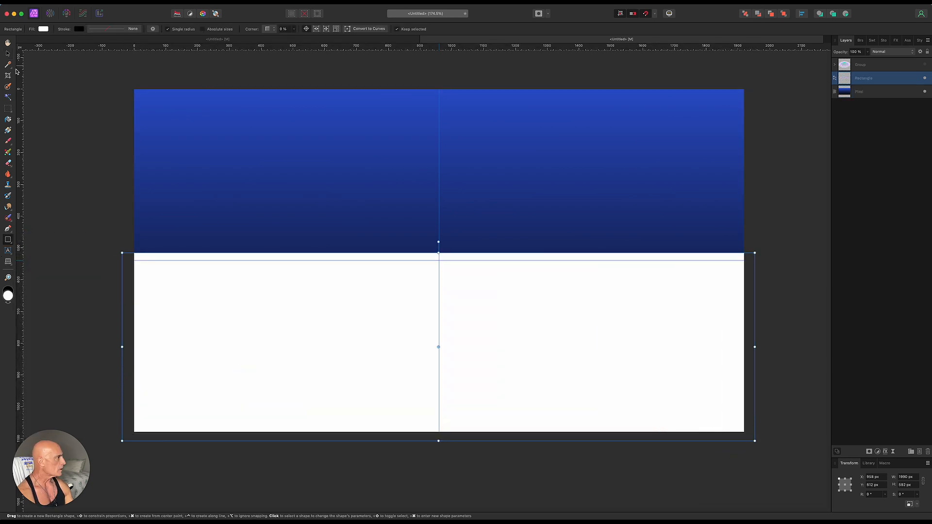
{"action": "key", "text": "g"}
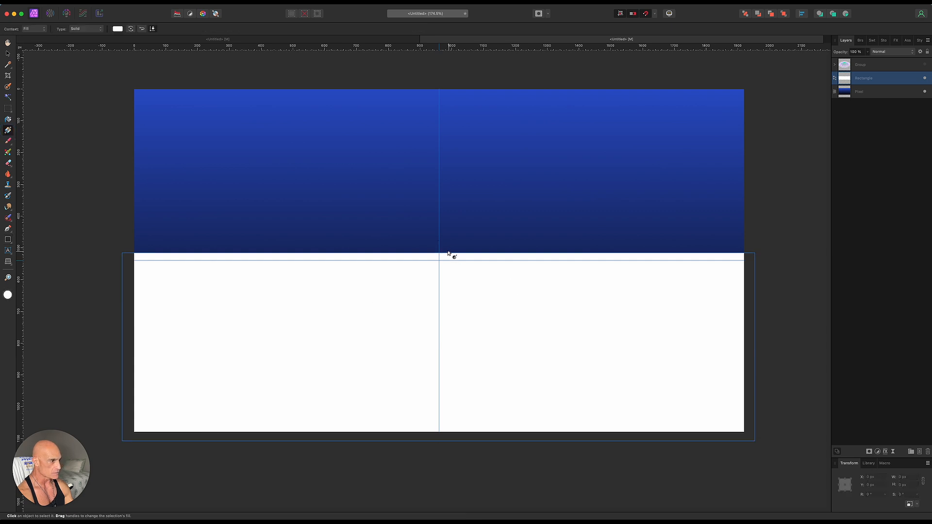
{"action": "left_click_drag", "start_coordinate": [439, 253], "coordinate": [439, 432]}
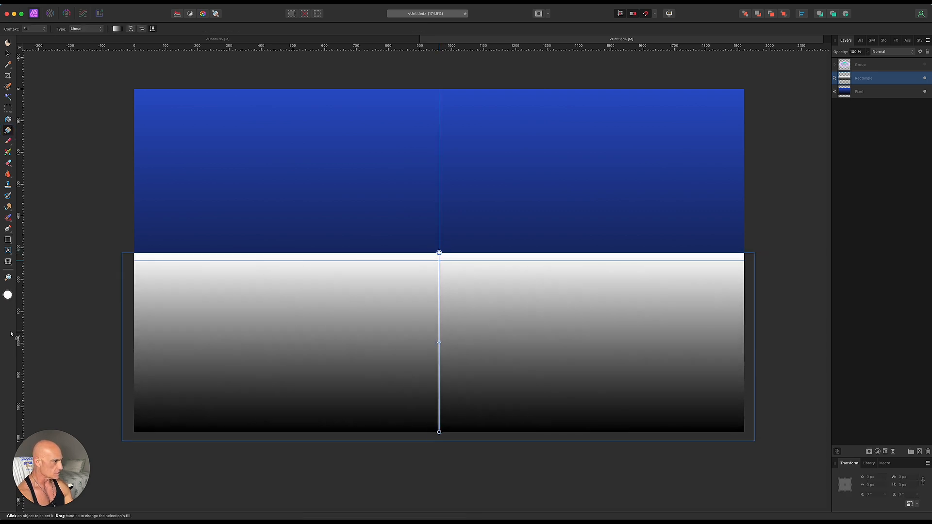
Change the rectangle gradient's upper colour stop to a very dark indigo blue and deselect the rectangle.
{"action": "double_click", "coordinate": [8, 295]}
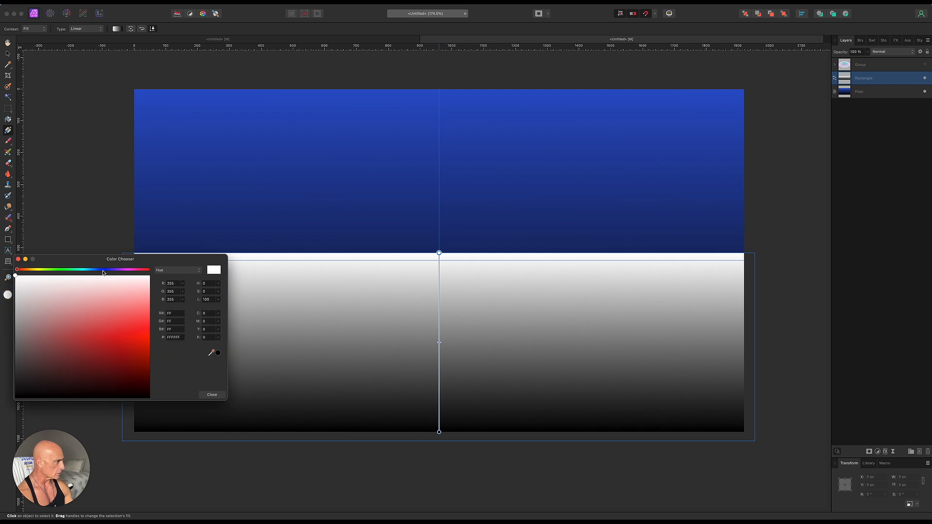
{"action": "left_click", "coordinate": [103, 270]}
{"action": "left_click", "coordinate": [106, 381]}
{"action": "left_click", "coordinate": [212, 394]}
{"action": "key", "text": "v"}
{"action": "left_click", "coordinate": [74, 181]}
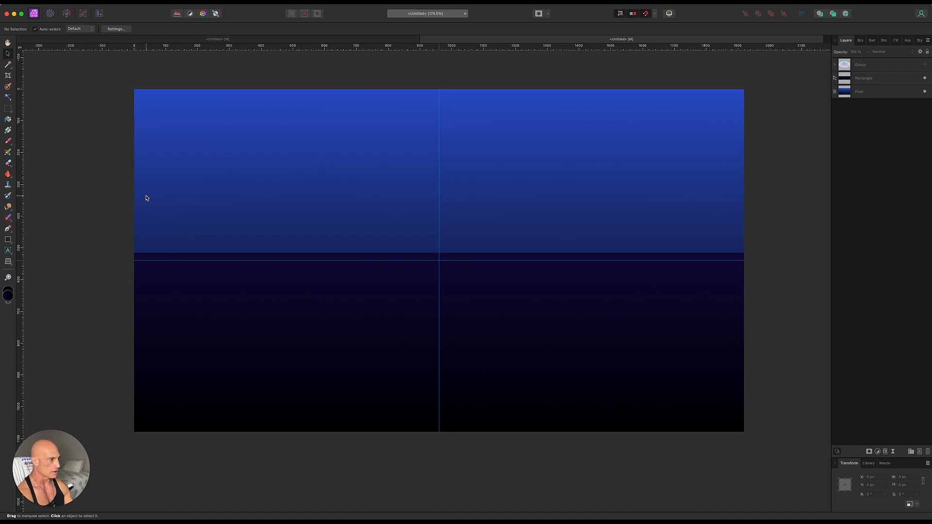
Set up the Pen tool with no fill and a light blue stroke 1.5 pt wide.
{"action": "key", "text": "p"}
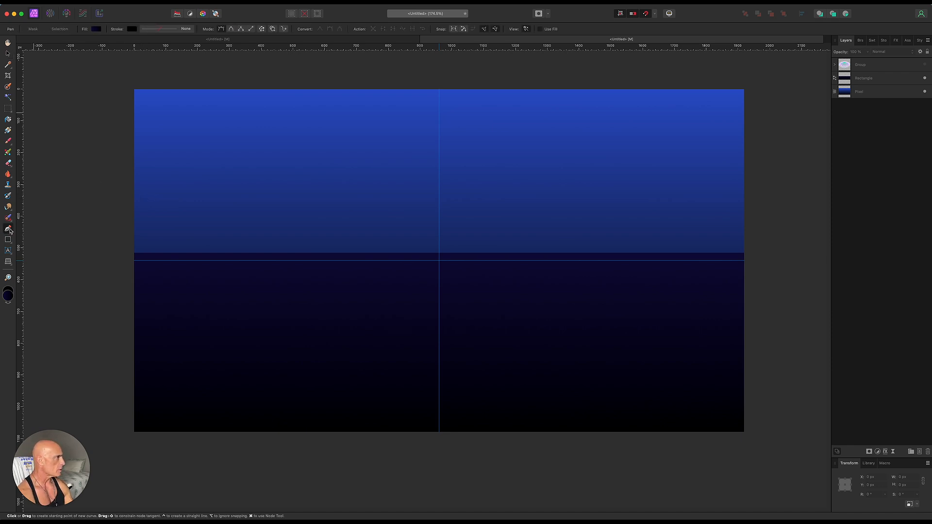
{"action": "left_click", "coordinate": [96, 29]}
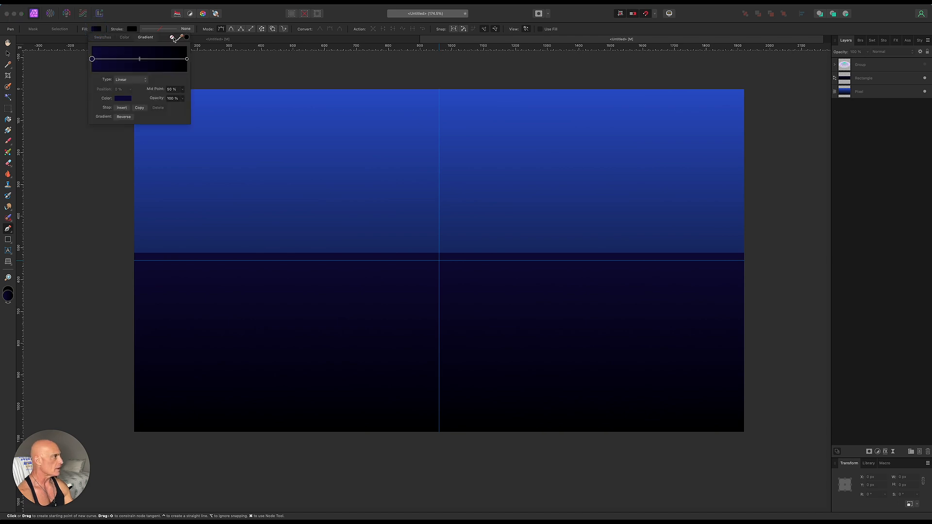
{"action": "left_click", "coordinate": [172, 38]}
{"action": "left_click", "coordinate": [131, 30]}
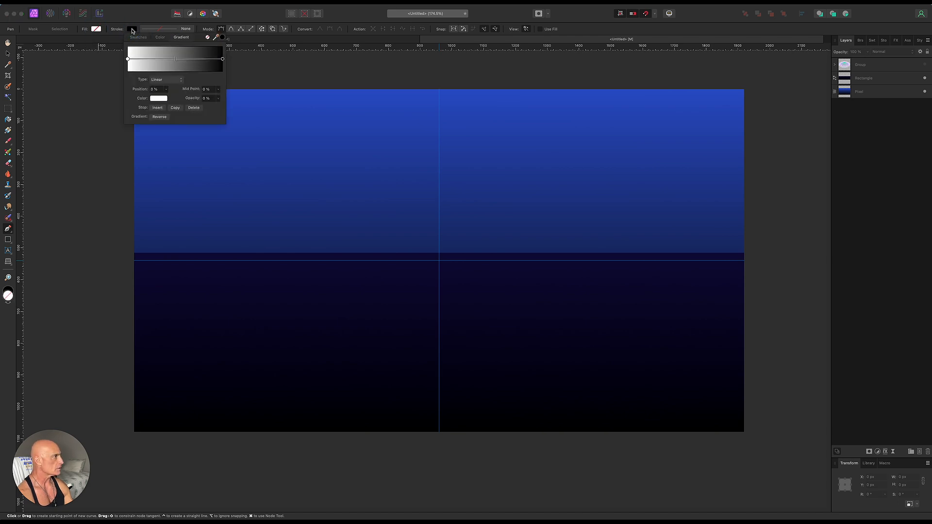
{"action": "left_click", "coordinate": [160, 38]}
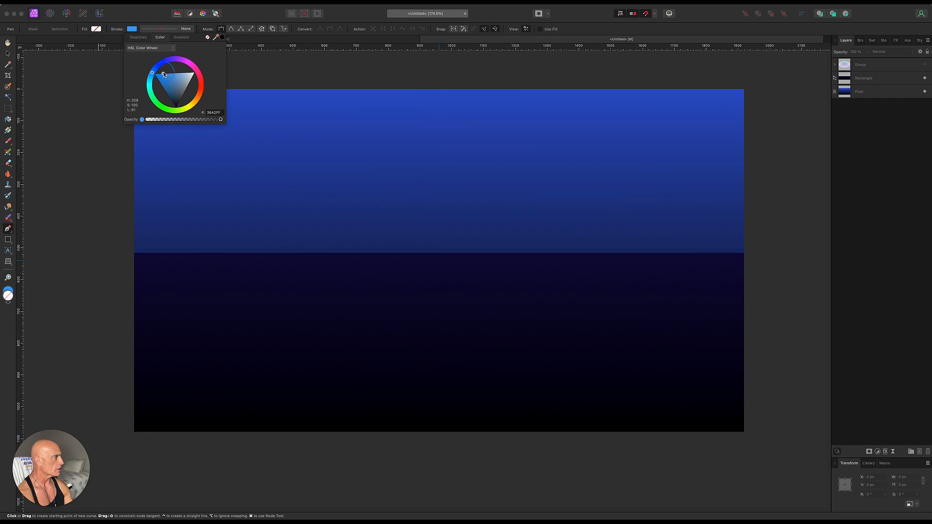
{"action": "left_click", "coordinate": [152, 29]}
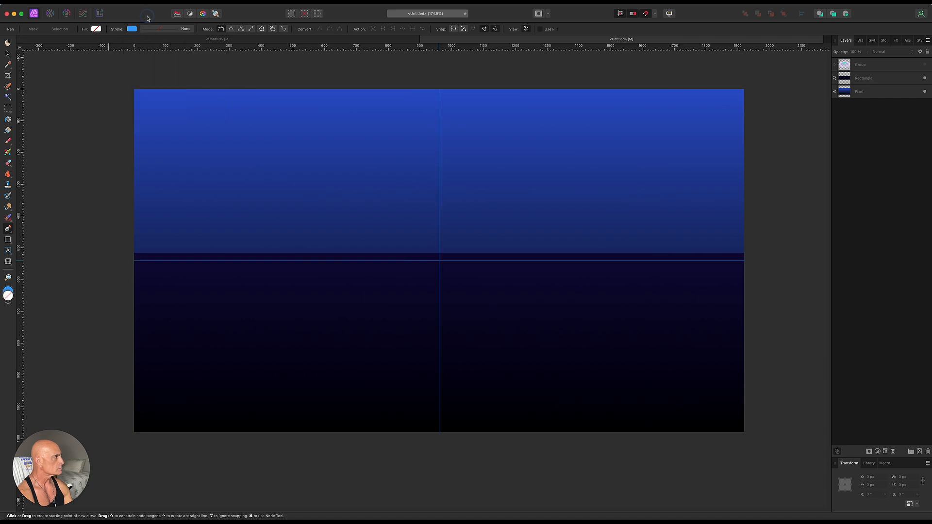
{"action": "left_click_drag", "start_coordinate": [135, 53], "coordinate": [148, 55]}
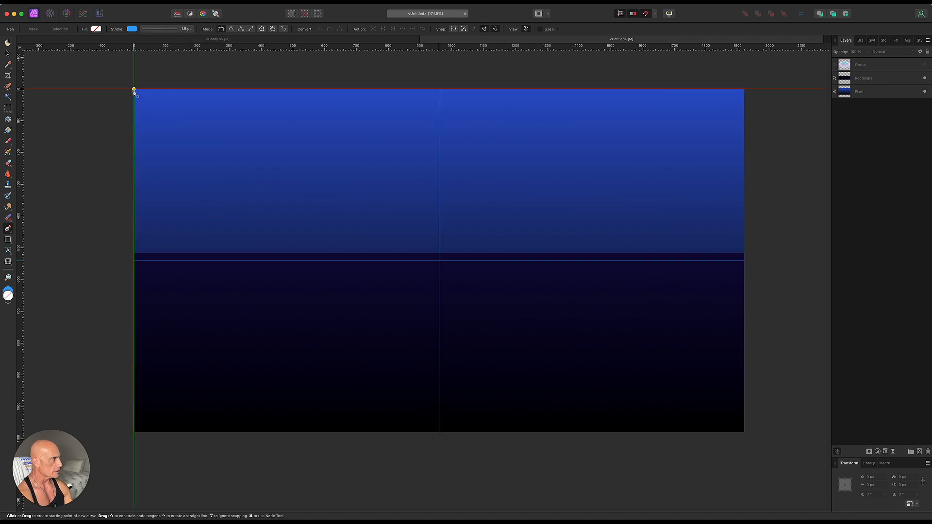
Draw a straight vertical line along the canvas's left edge from its upper corner to its lower corner.
{"action": "left_click", "coordinate": [134, 90]}
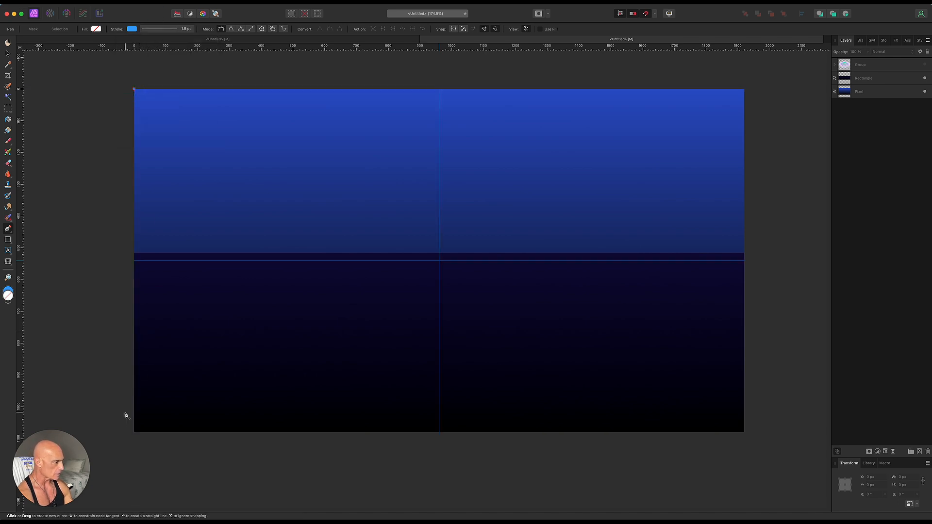
{"action": "left_click", "coordinate": [134, 432]}
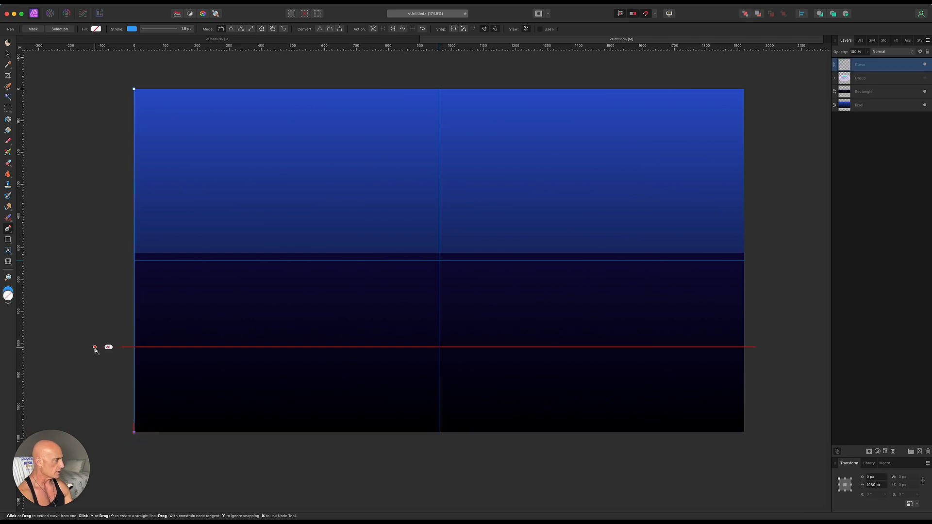
{"action": "left_click", "coordinate": [7, 54]}
Duplicate the vertical line across the canvas with 24 copies spaced 80 px apart horizontally.
{"action": "key", "text": "Return"}
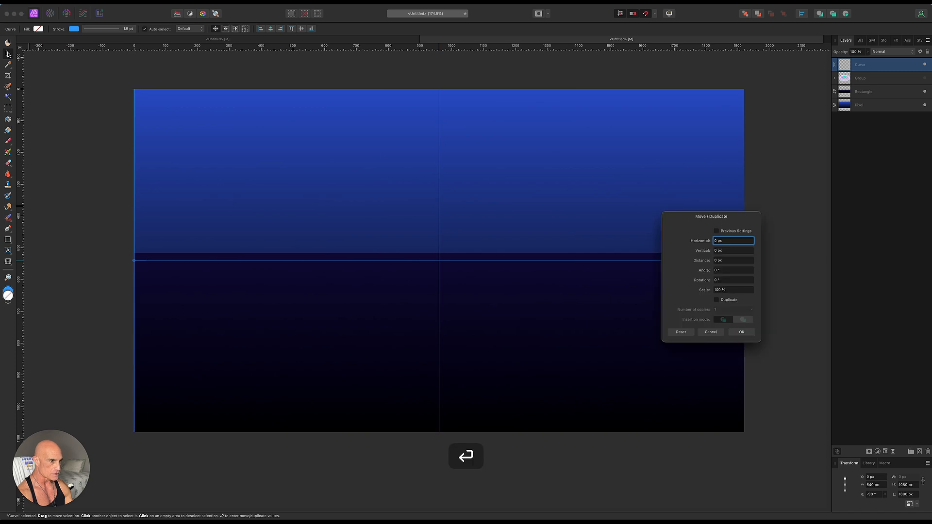
{"action": "left_click", "coordinate": [716, 300]}
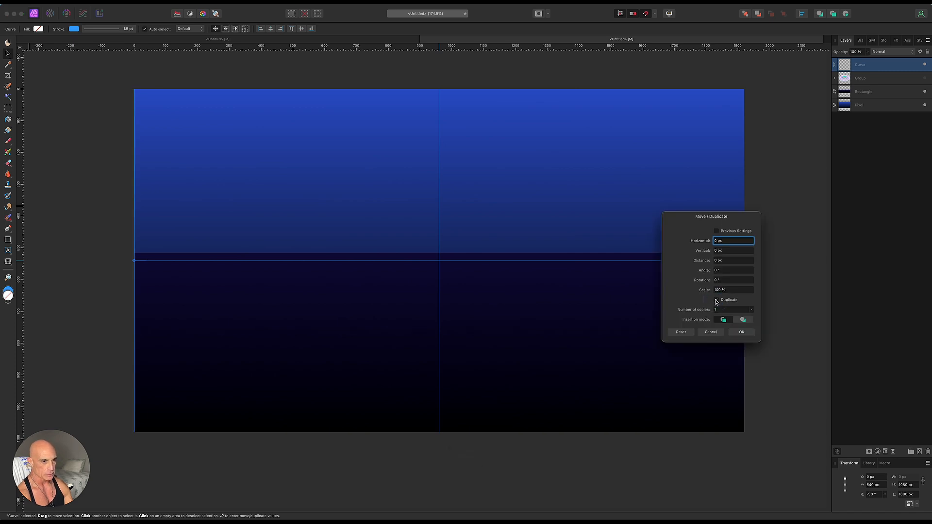
{"action": "left_click_drag", "start_coordinate": [701, 243], "coordinate": [737, 248]}
{"action": "left_click_drag", "start_coordinate": [694, 312], "coordinate": [703, 316]}
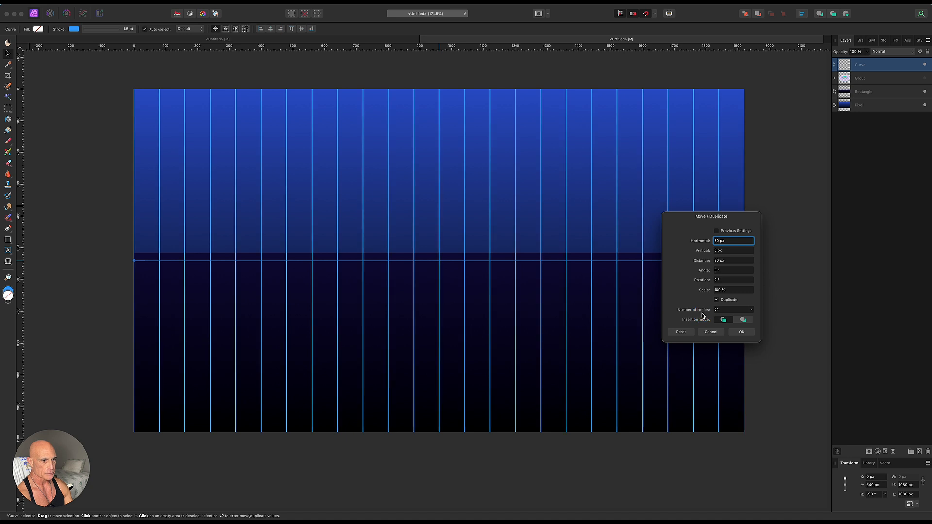
{"action": "left_click", "coordinate": [737, 332]}
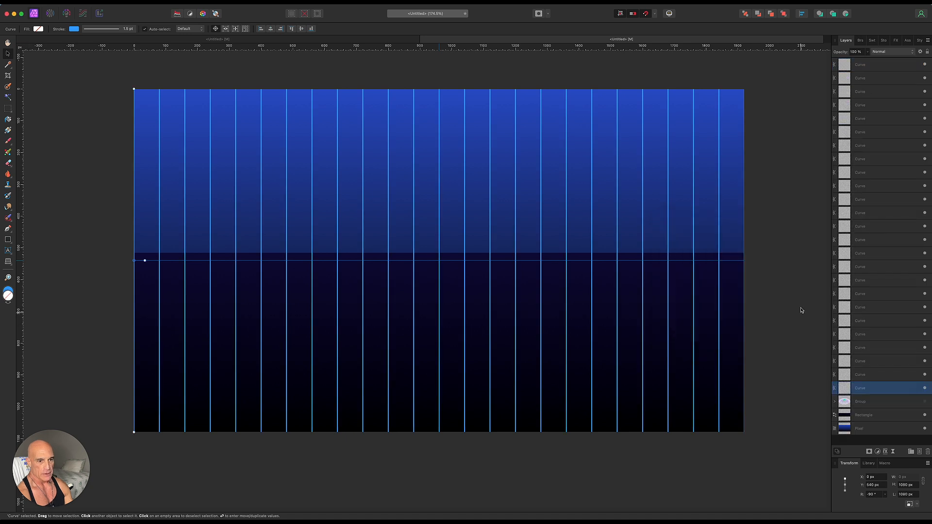
Group all the vertical line curves and rasterize and trim the group into one pixel layer.
{"action": "left_click", "coordinate": [877, 68], "text": "shift"}
{"action": "right_click", "coordinate": [875, 68]}
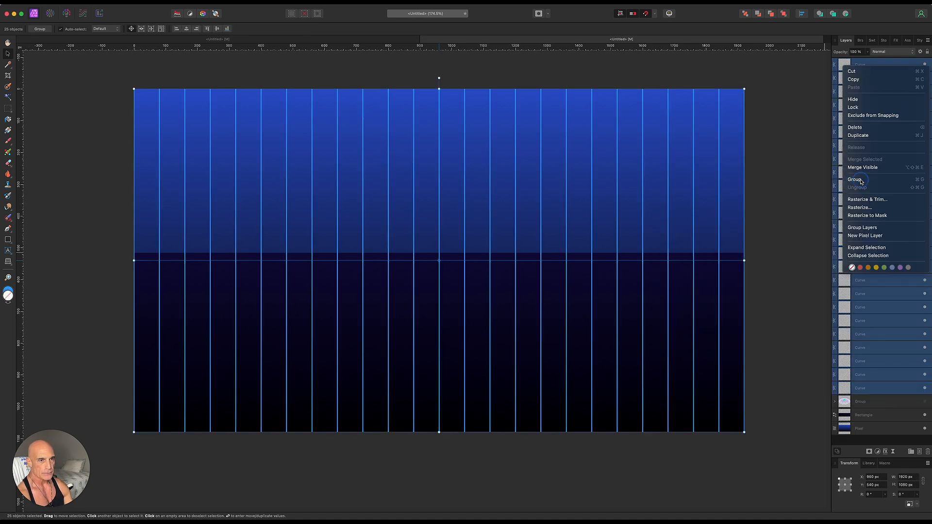
{"action": "left_click", "coordinate": [867, 180]}
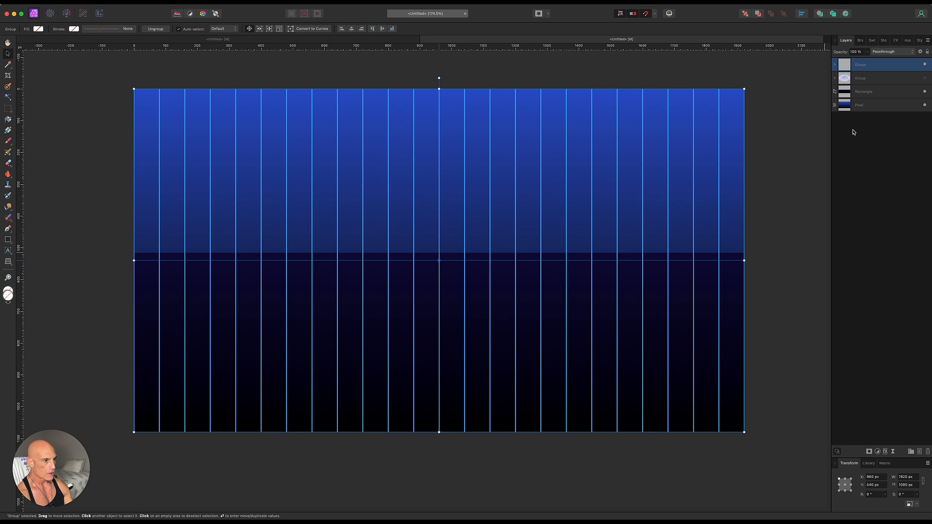
{"action": "right_click", "coordinate": [870, 67]}
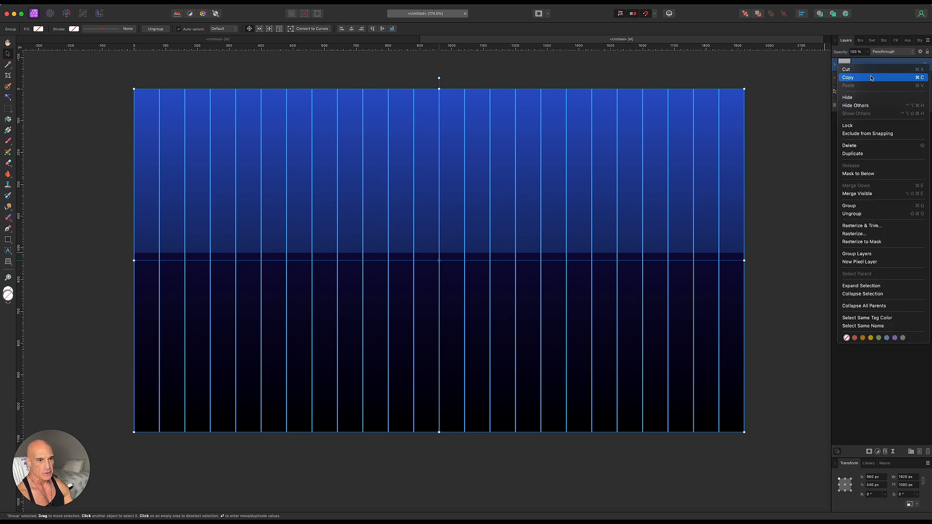
{"action": "left_click", "coordinate": [864, 226]}
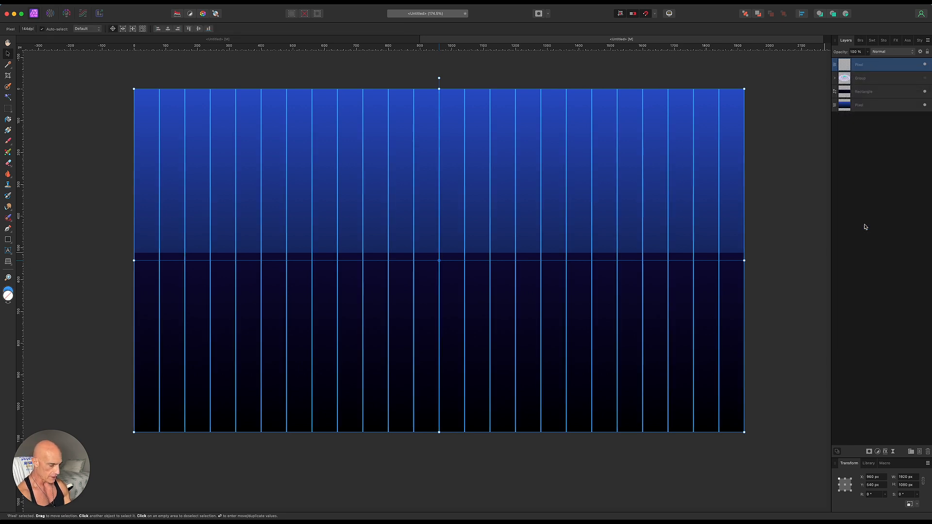
Duplicate the line layer, rotate the copy to -90°, and stretch it from the centre to about 2141 px so it spans the canvas width.
{"action": "key", "text": "super+j"}
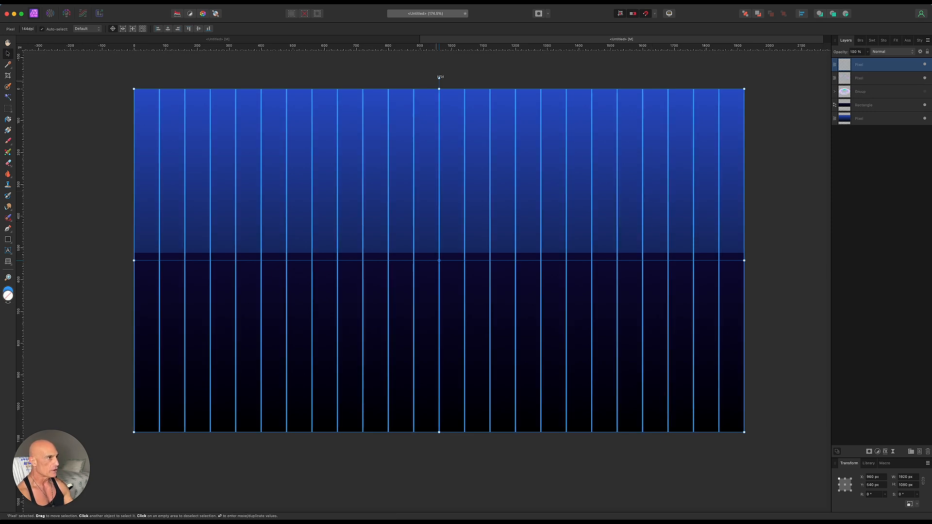
{"action": "left_click_drag", "start_coordinate": [438, 77], "coordinate": [623, 261]}
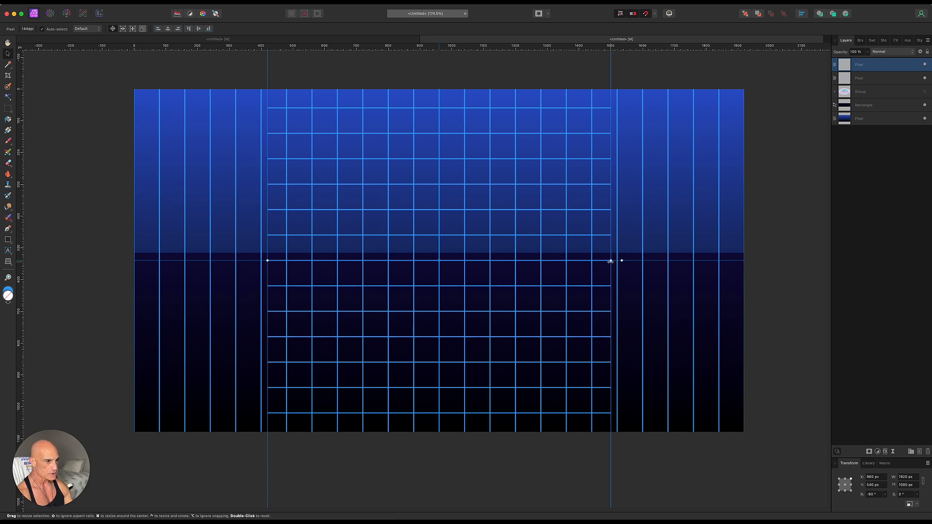
{"action": "left_click_drag", "start_coordinate": [612, 261], "coordinate": [779, 261]}
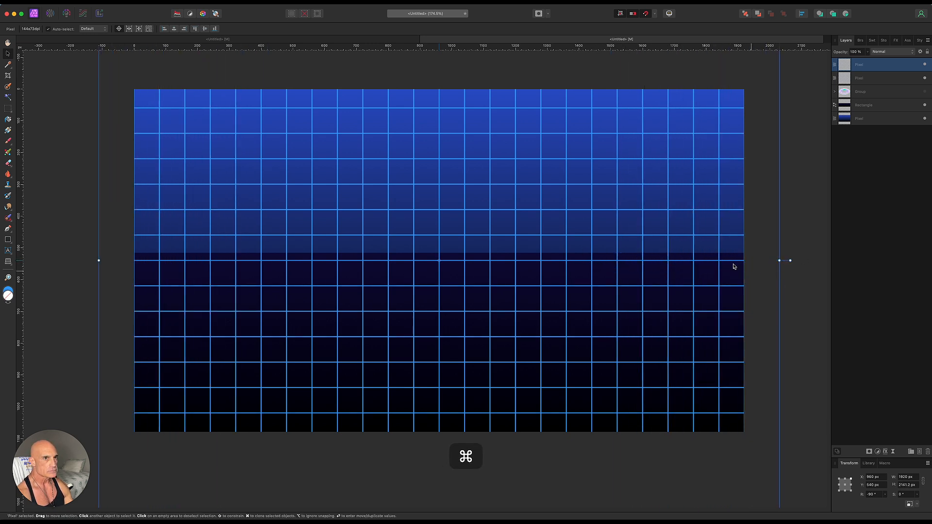
Group the vertical and horizontal line layers and rasterize and trim the group into a single grid layer.
{"action": "left_click", "coordinate": [881, 78], "text": "shift"}
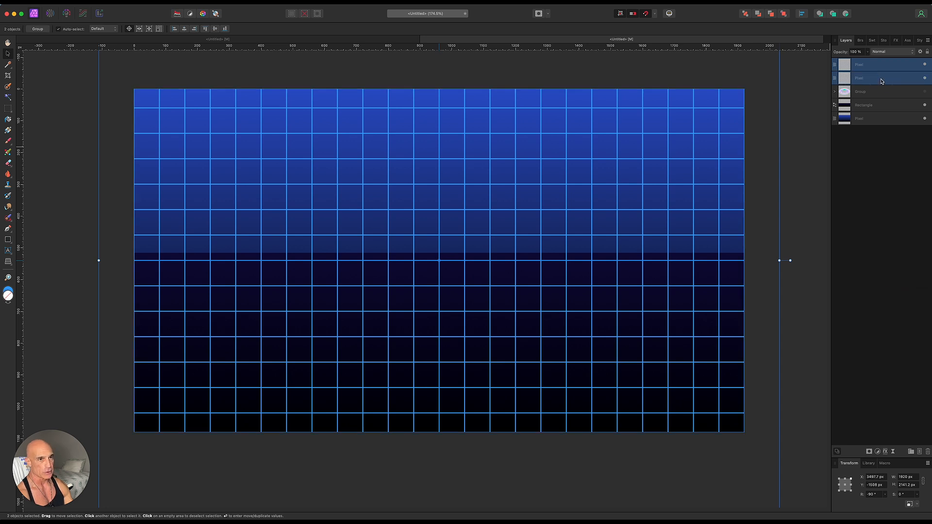
{"action": "right_click", "coordinate": [882, 81]}
{"action": "left_click", "coordinate": [876, 192]}
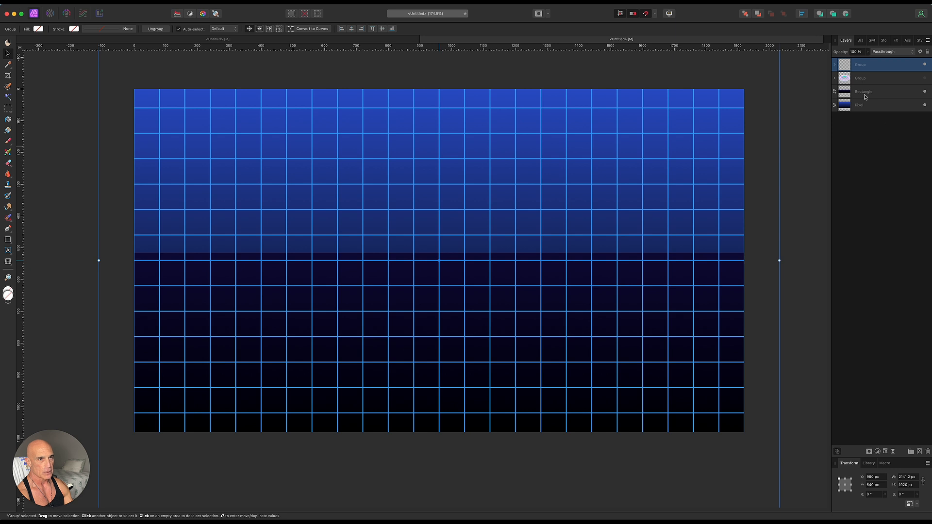
{"action": "right_click", "coordinate": [866, 67]}
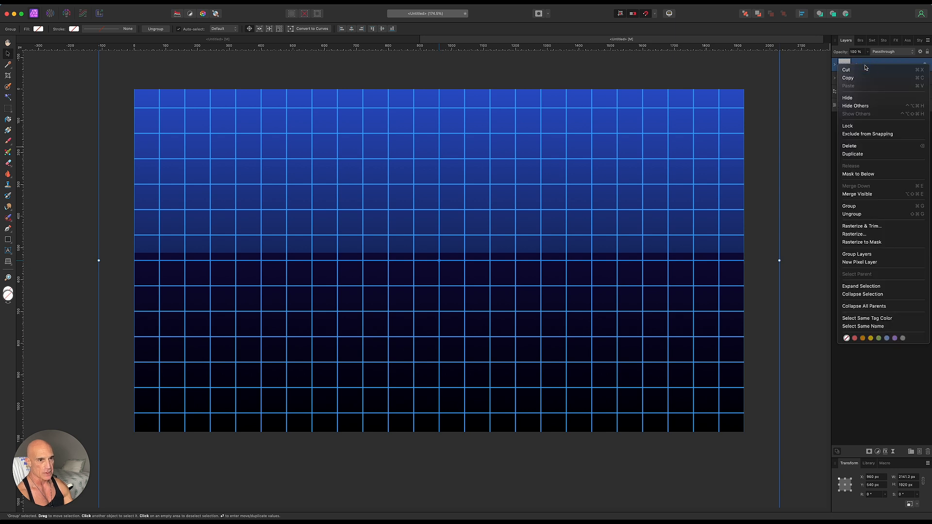
{"action": "left_click", "coordinate": [855, 228]}
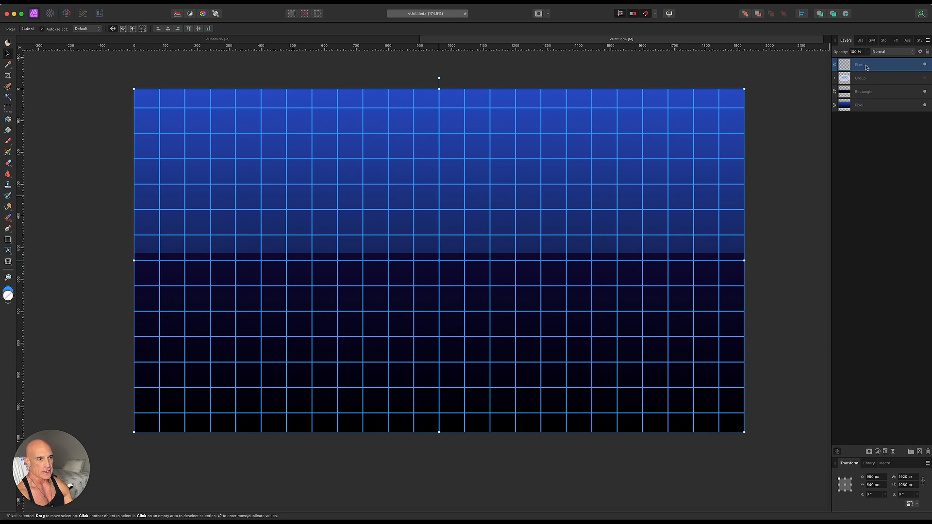
Move the grid up until its lower edge meets the top of the dark floor, and place a duplicate beneath the HUD group in the layer order.
{"action": "left_click_drag", "start_coordinate": [437, 212], "coordinate": [434, 75]}
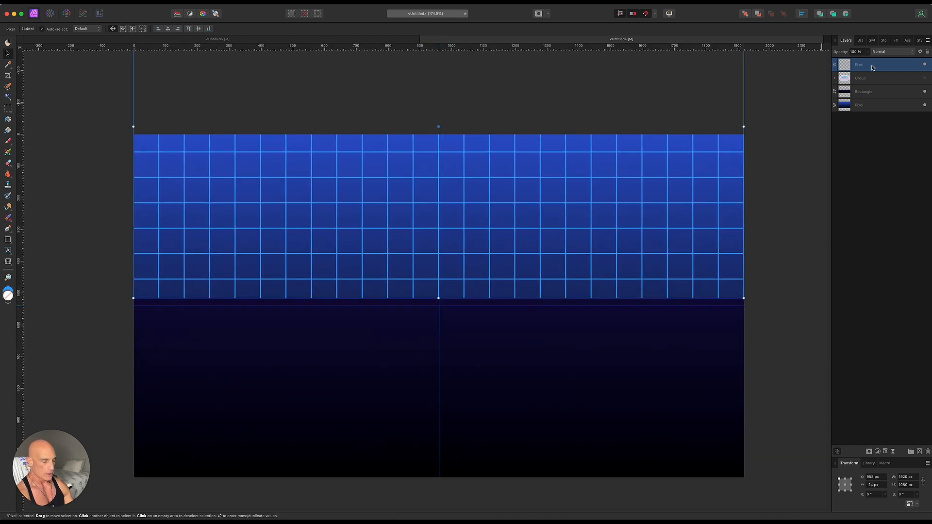
{"action": "key", "text": "super+j"}
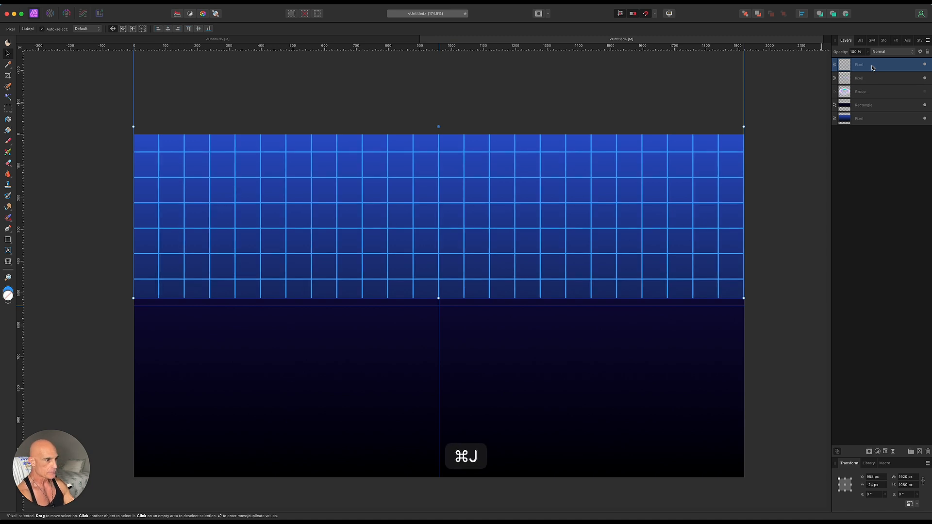
{"action": "left_click_drag", "start_coordinate": [867, 67], "coordinate": [869, 101]}
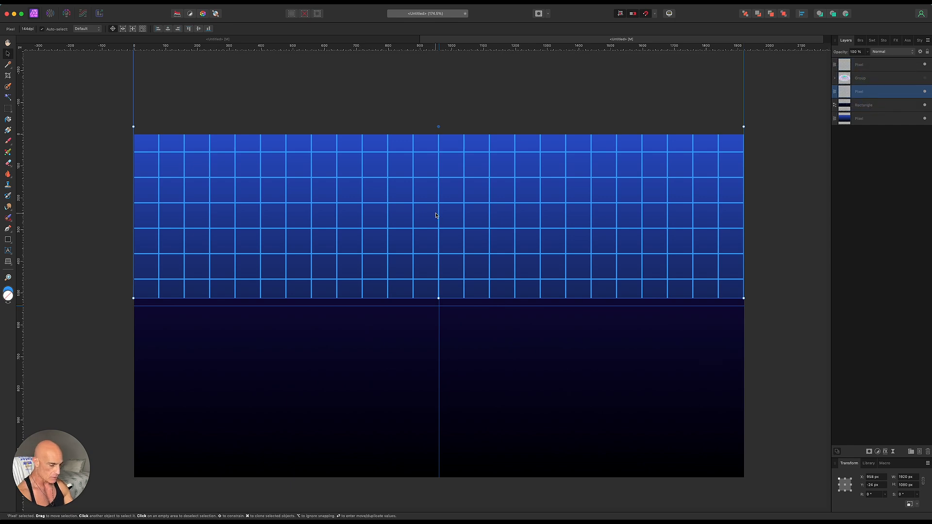
Move the duplicate grid down so its top edge meets the upper edge of the dark floor, then rasterize and trim it.
{"action": "left_click_drag", "start_coordinate": [482, 219], "coordinate": [463, 348]}
{"action": "scroll", "coordinate": [472, 306], "scroll_direction": "down", "scroll_amount": 2}
{"action": "scroll", "coordinate": [462, 347], "scroll_direction": "down", "scroll_amount": 1}
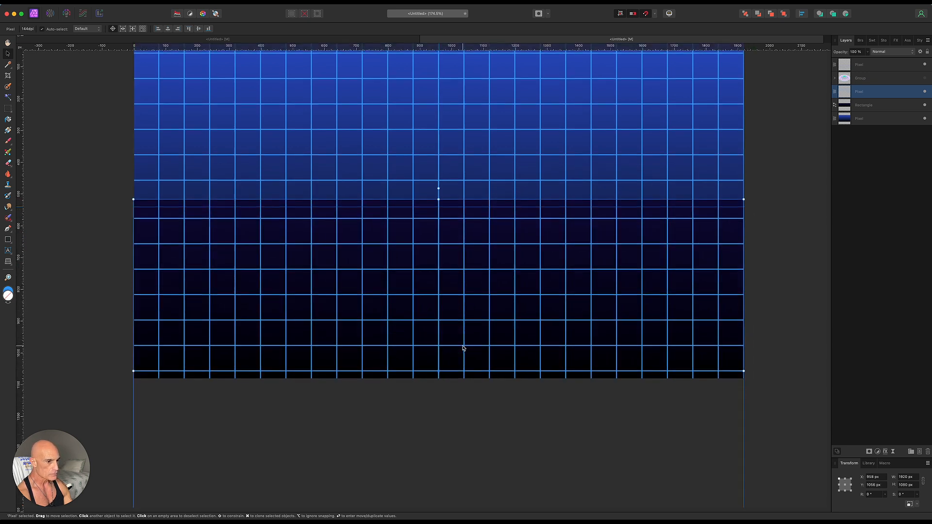
{"action": "right_click", "coordinate": [882, 94]}
{"action": "left_click", "coordinate": [864, 253]}
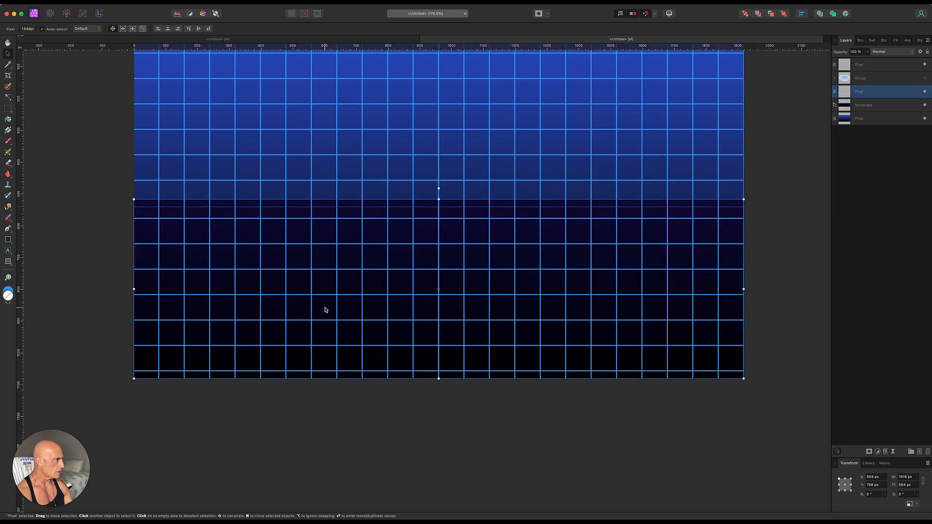
Apply a single-plane perspective to the floor grid, pulling both bottom corners outward symmetrically far beyond the canvas sides.
{"action": "scroll", "coordinate": [370, 300], "scroll_direction": "down", "scroll_amount": 1}
{"action": "scroll", "coordinate": [370, 300], "scroll_direction": "down", "scroll_amount": 1}
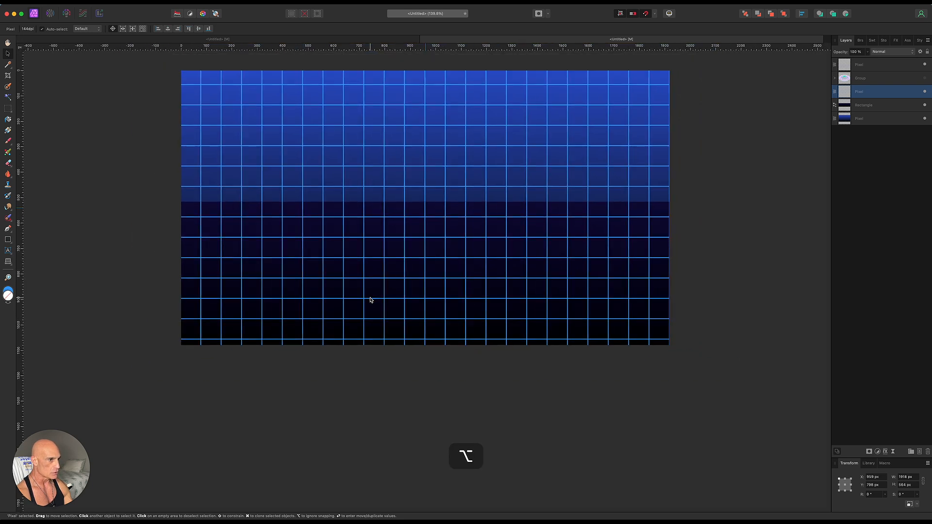
{"action": "scroll", "coordinate": [370, 300], "scroll_direction": "down", "scroll_amount": 1}
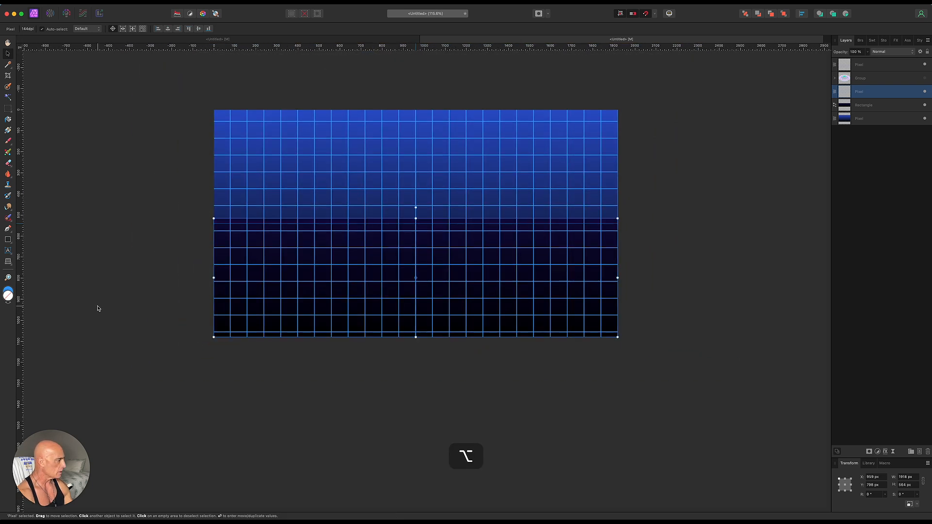
{"action": "left_click", "coordinate": [8, 261]}
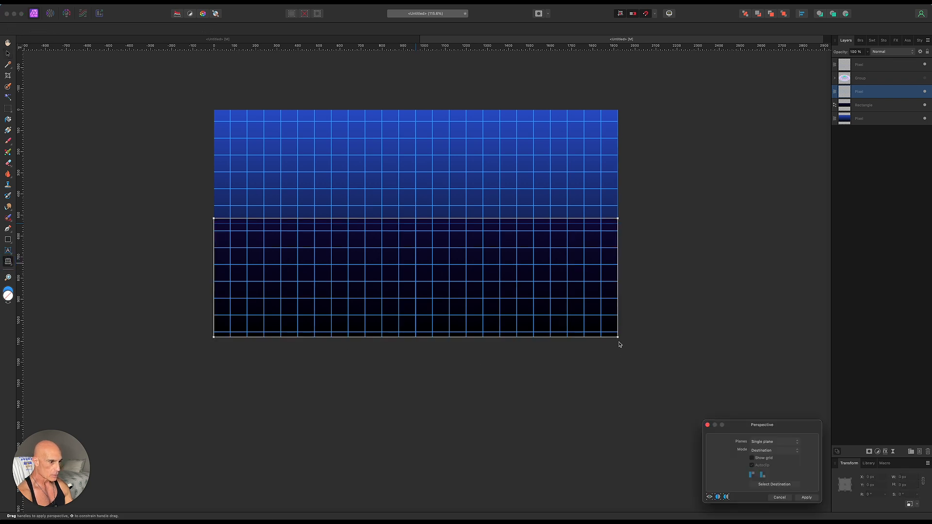
{"action": "left_click_drag", "start_coordinate": [618, 337], "coordinate": [789, 337]}
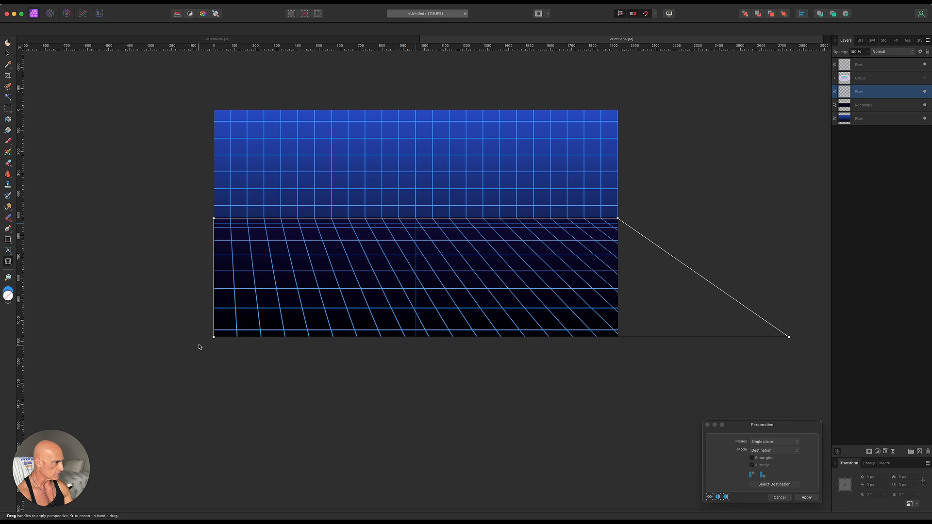
{"action": "left_click_drag", "start_coordinate": [215, 340], "coordinate": [43, 339]}
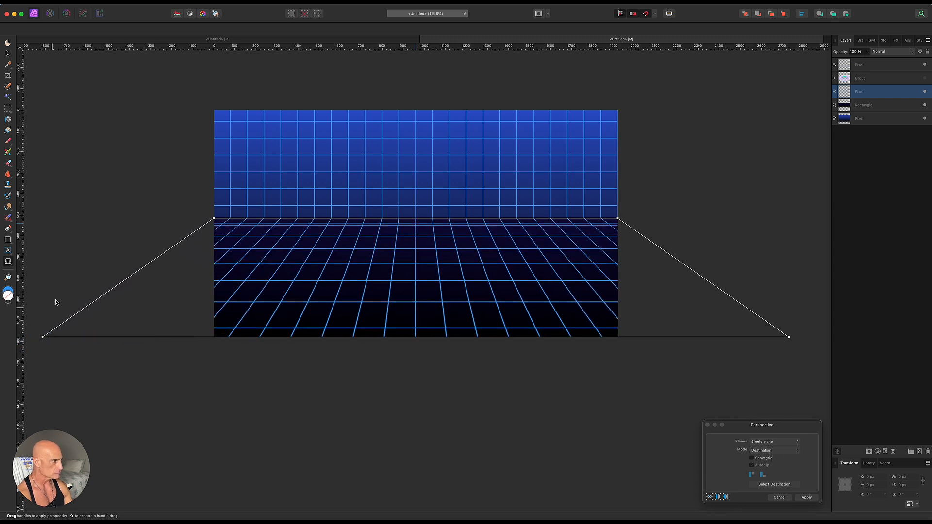
{"action": "left_click", "coordinate": [806, 497]}
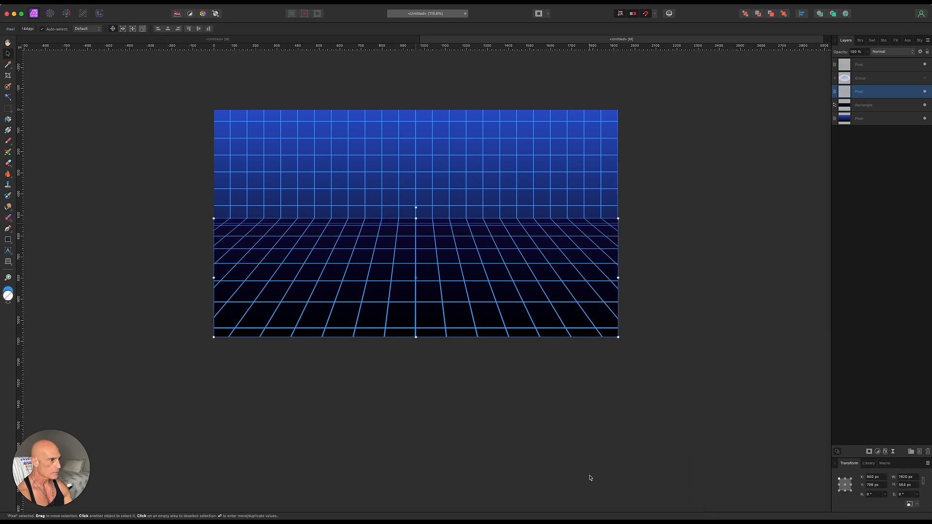
Hide the guides in the document.
{"action": "scroll", "coordinate": [617, 398], "scroll_direction": "up", "scroll_amount": 1}
{"action": "scroll", "coordinate": [618, 402], "scroll_direction": "up", "scroll_amount": 3}
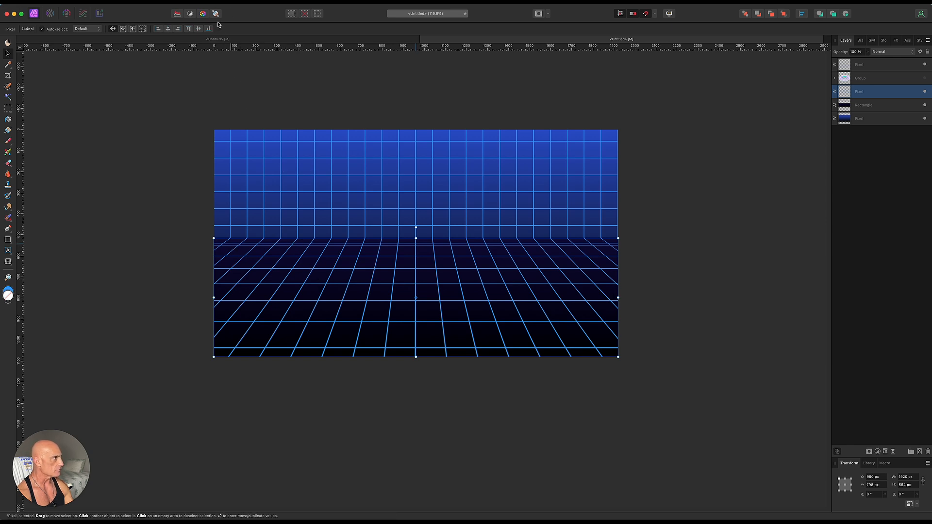
{"action": "left_click", "coordinate": [234, 5]}
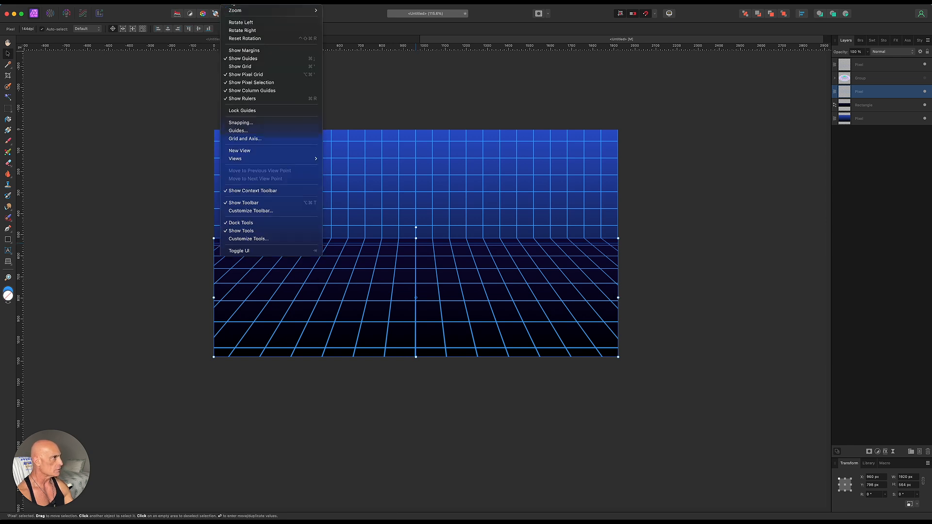
{"action": "left_click", "coordinate": [238, 59]}
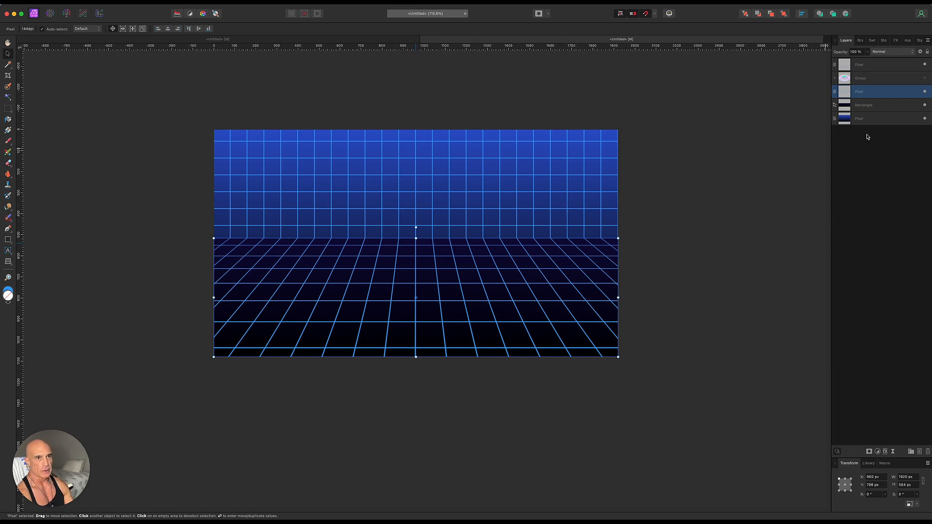
Set the blend mode of both the floor grid and the wall grid to Soft Light.
{"action": "left_click", "coordinate": [885, 53]}
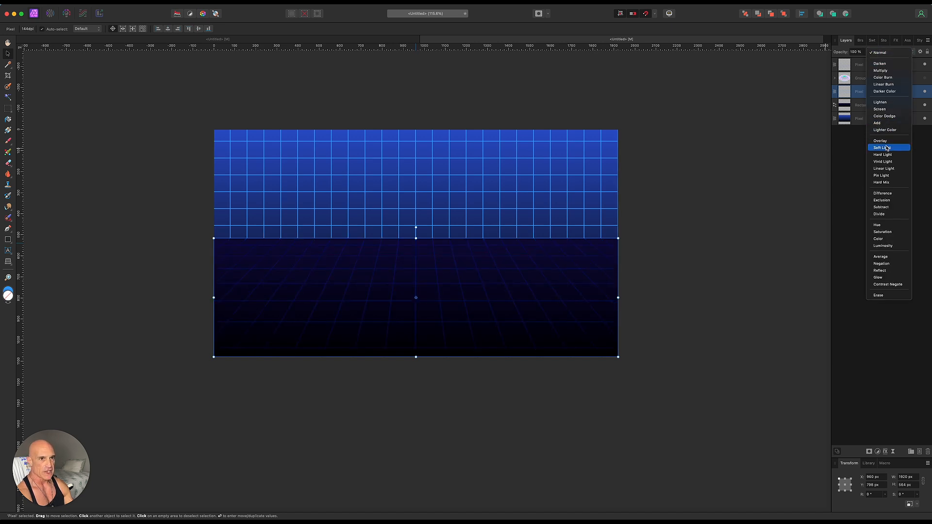
{"action": "left_click", "coordinate": [886, 148]}
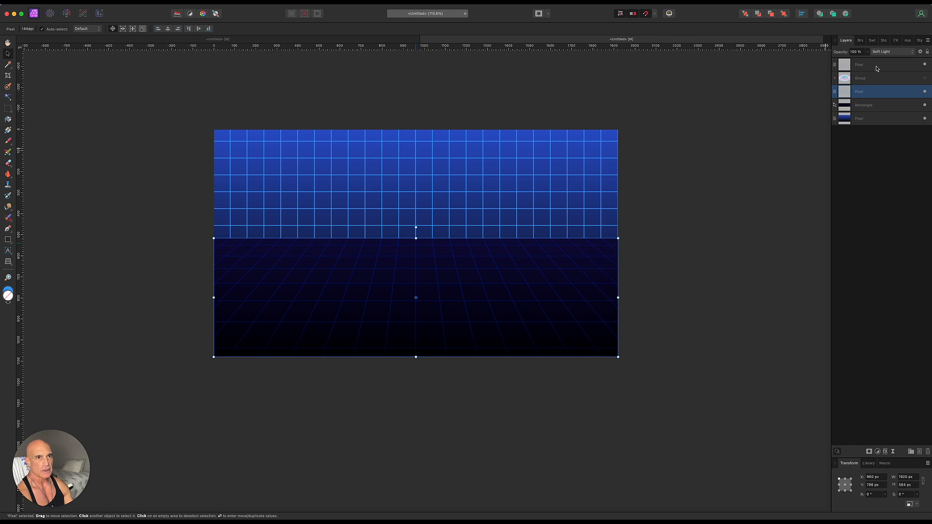
{"action": "left_click", "coordinate": [876, 69]}
{"action": "left_click", "coordinate": [878, 52]}
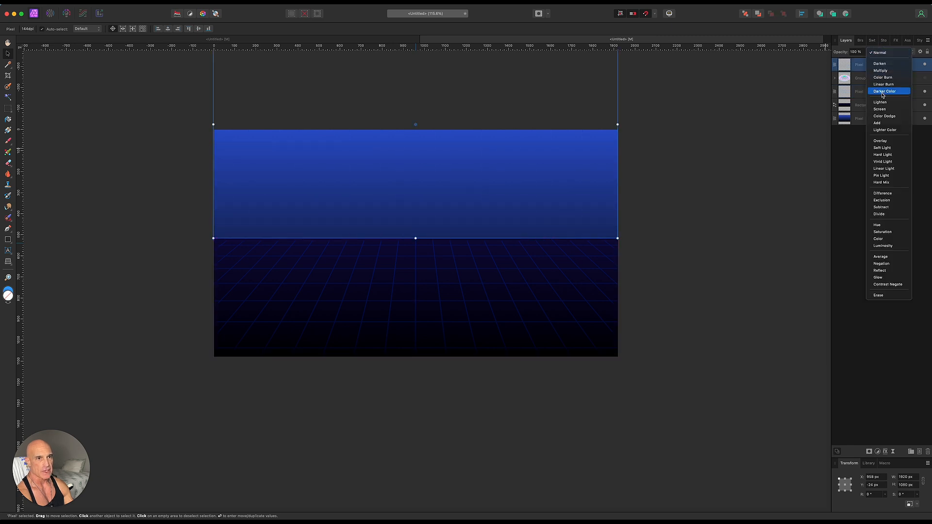
{"action": "left_click", "coordinate": [883, 148]}
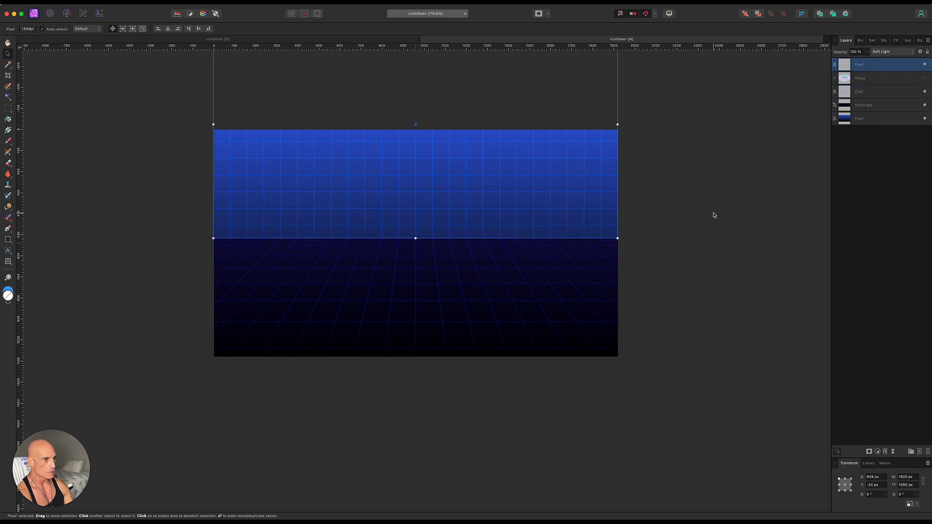
{"action": "left_click", "coordinate": [696, 220]}
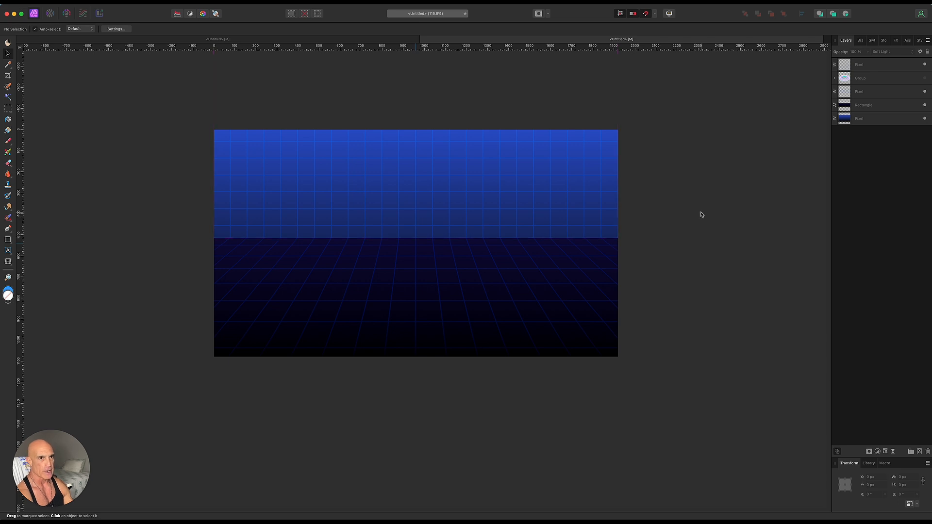
Show the HUD group again, shift it up slightly and flatten it to about 493 px high.
{"action": "left_click", "coordinate": [925, 78]}
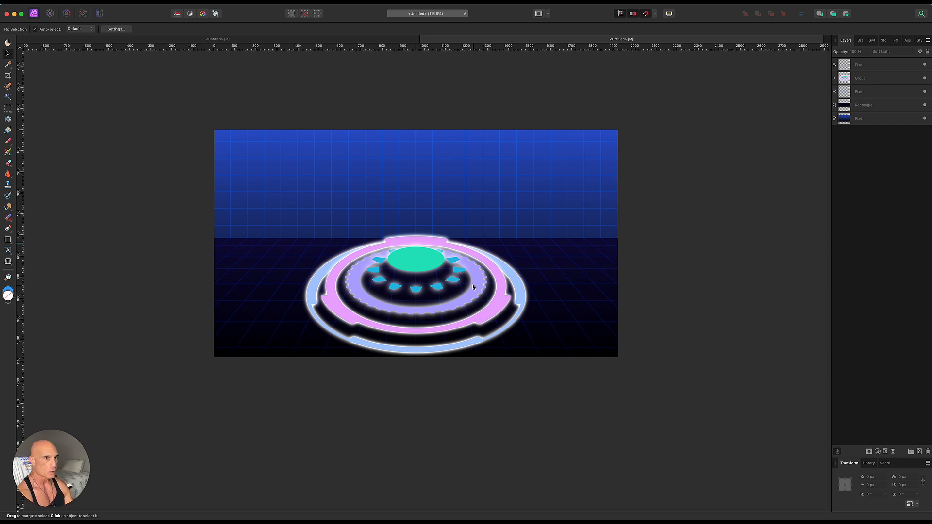
{"action": "left_click", "coordinate": [878, 81]}
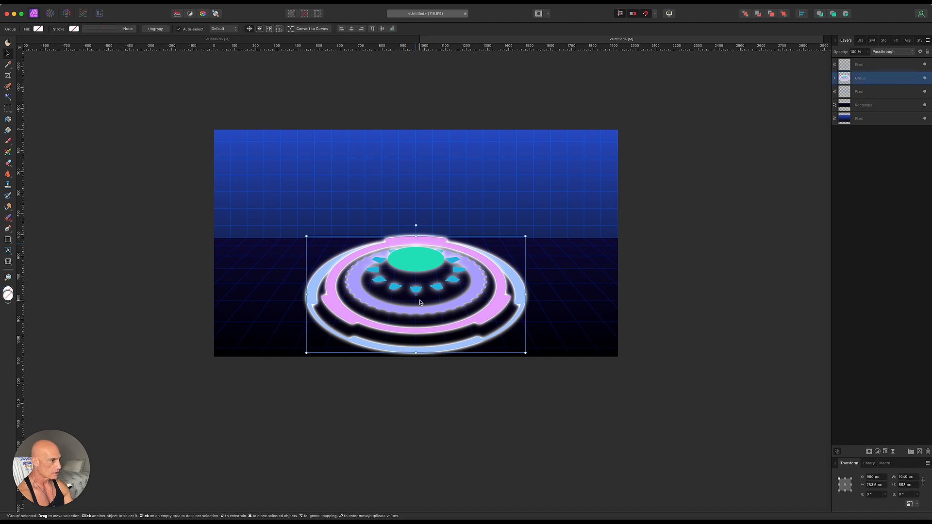
{"action": "left_click_drag", "start_coordinate": [416, 272], "coordinate": [416, 264]}
{"action": "left_click_drag", "start_coordinate": [416, 345], "coordinate": [416, 333]}
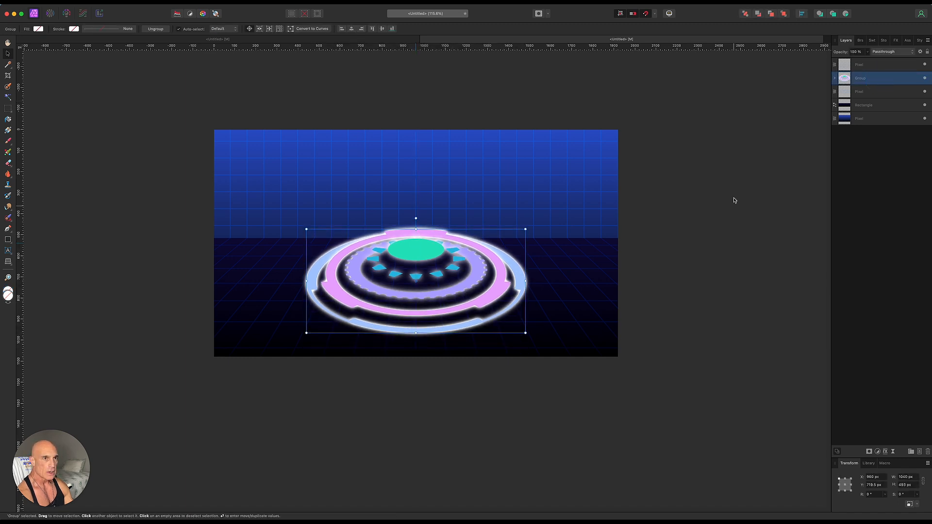
Expand the HUD group and raise the green ellipse to a Y position of about 537 px.
{"action": "left_click", "coordinate": [835, 79]}
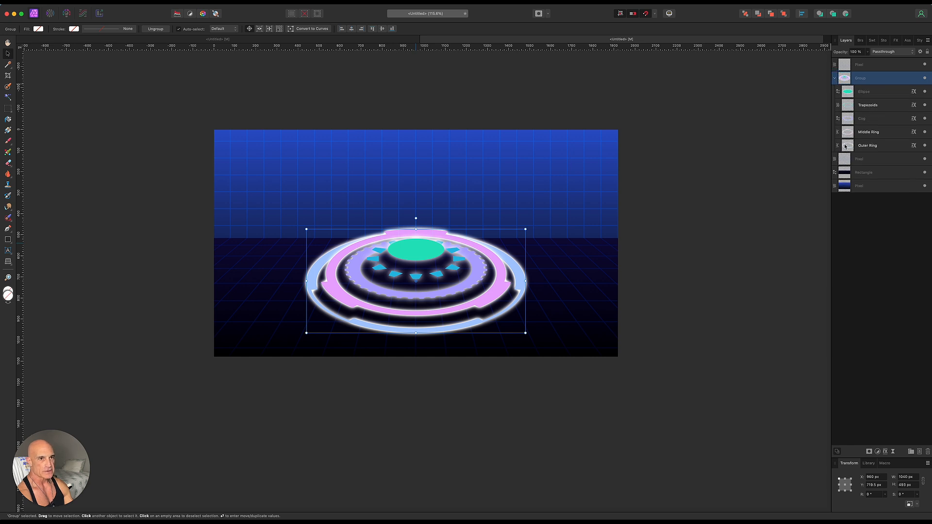
{"action": "left_click_drag", "start_coordinate": [846, 147], "coordinate": [881, 162]}
{"action": "left_click", "coordinate": [872, 94]}
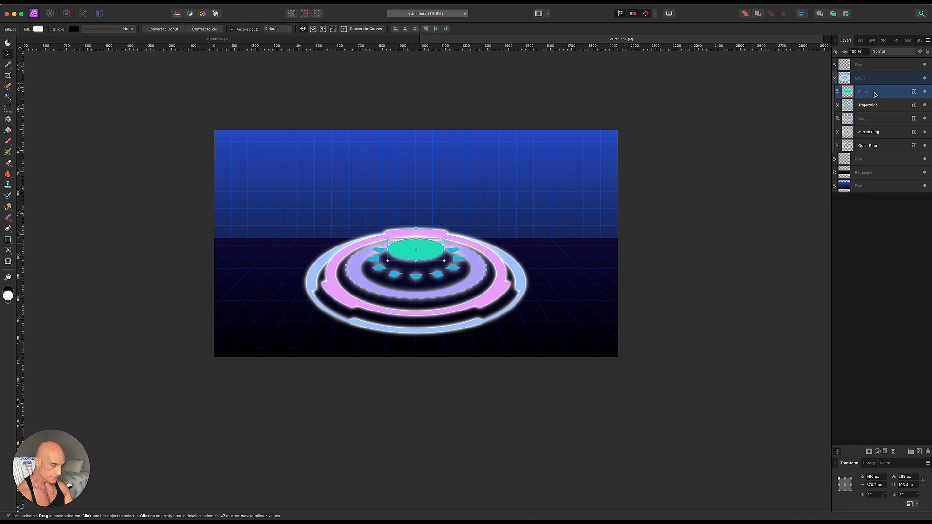
{"action": "key", "text": "Up"}
{"action": "key", "text": "Up"}
{"action": "key", "text": "Up"}
{"action": "key", "text": "Up"}
{"action": "key", "text": "Up"}
{"action": "key", "text": "Up"}
{"action": "key", "text": "Up"}
{"action": "key", "text": "Up"}
{"action": "key", "text": "Up"}
{"action": "key", "text": "Up"}
{"action": "key", "text": "Up"}
{"action": "key", "text": "Up"}
{"action": "key", "text": "Up"}
{"action": "key", "text": "Up"}
{"action": "key", "text": "Up"}
{"action": "key", "text": "Up"}
{"action": "key", "text": "Up"}
{"action": "key", "text": "Up"}
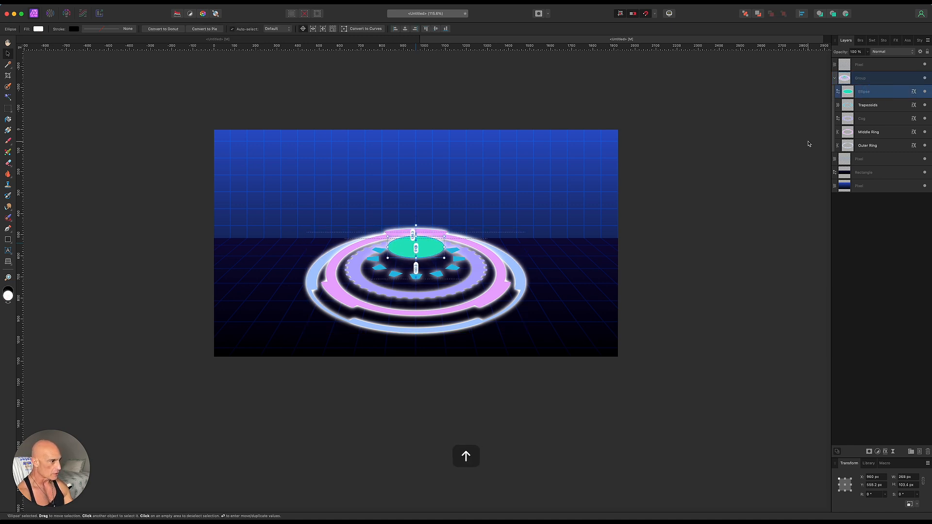
{"action": "key", "text": "Up"}
{"action": "key", "text": "Up"}
{"action": "key", "text": "Up"}
{"action": "key", "text": "Up"}
{"action": "key", "text": "Up"}
{"action": "key", "text": "Up"}
{"action": "key", "text": "Up"}
{"action": "key", "text": "Up"}
{"action": "key", "text": "Up"}
{"action": "key", "text": "Up"}
{"action": "key", "text": "Up"}
{"action": "key", "text": "Up"}
{"action": "key", "text": "Up"}
{"action": "key", "text": "Up"}
{"action": "key", "text": "Up"}
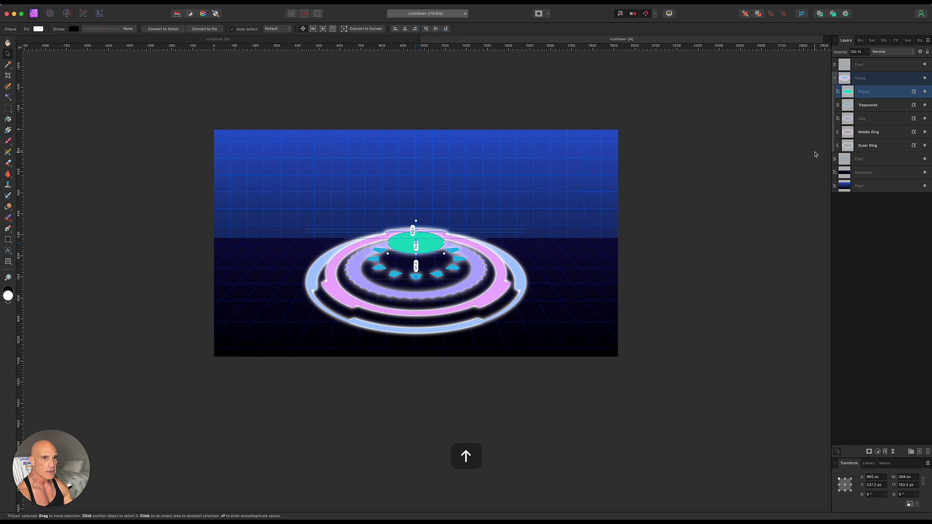
Raise the Trapezoids layer to a Y position of about 589 px.
{"action": "left_click", "coordinate": [881, 106]}
{"action": "key", "text": "Up"}
{"action": "key", "text": "Up"}
{"action": "key", "text": "Up"}
{"action": "key", "text": "Up"}
{"action": "key", "text": "Up"}
{"action": "key", "text": "Up"}
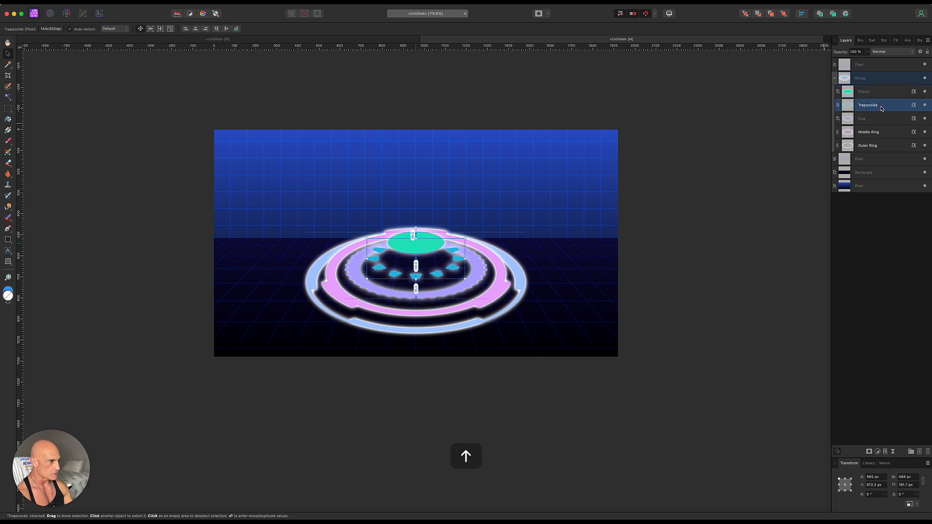
{"action": "key", "text": "Up"}
{"action": "key", "text": "Up"}
{"action": "key", "text": "Up"}
{"action": "key", "text": "Up"}
{"action": "key", "text": "Up"}
{"action": "key", "text": "Up"}
{"action": "key", "text": "Up"}
{"action": "key", "text": "Up"}
{"action": "key", "text": "Up"}
{"action": "key", "text": "Up"}
{"action": "key", "text": "Up"}
{"action": "key", "text": "Up"}
{"action": "key", "text": "Up"}
{"action": "key", "text": "Up"}
{"action": "key", "text": "Up"}
{"action": "key", "text": "Up"}
{"action": "key", "text": "Up"}
{"action": "key", "text": "Up"}
{"action": "key", "text": "Up"}
{"action": "key", "text": "Up"}
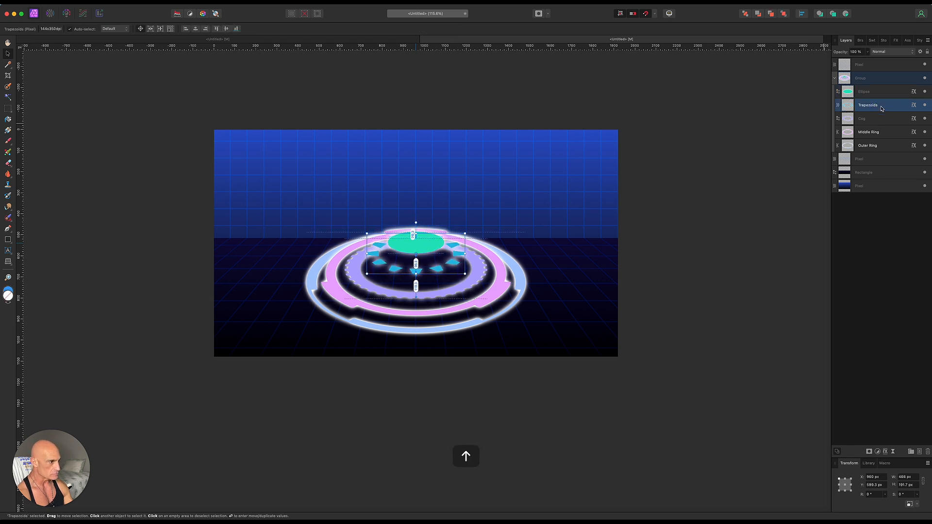
Nudge the cog slightly upward so it floats above the rings.
{"action": "left_click", "coordinate": [892, 121]}
{"action": "key", "text": "Up"}
{"action": "key", "text": "Up"}
{"action": "key", "text": "Up"}
{"action": "key", "text": "Up"}
{"action": "key", "text": "Up"}
{"action": "key", "text": "Up"}
{"action": "key", "text": "Up"}
{"action": "key", "text": "Up"}
{"action": "key", "text": "Up"}
{"action": "key", "text": "Up"}
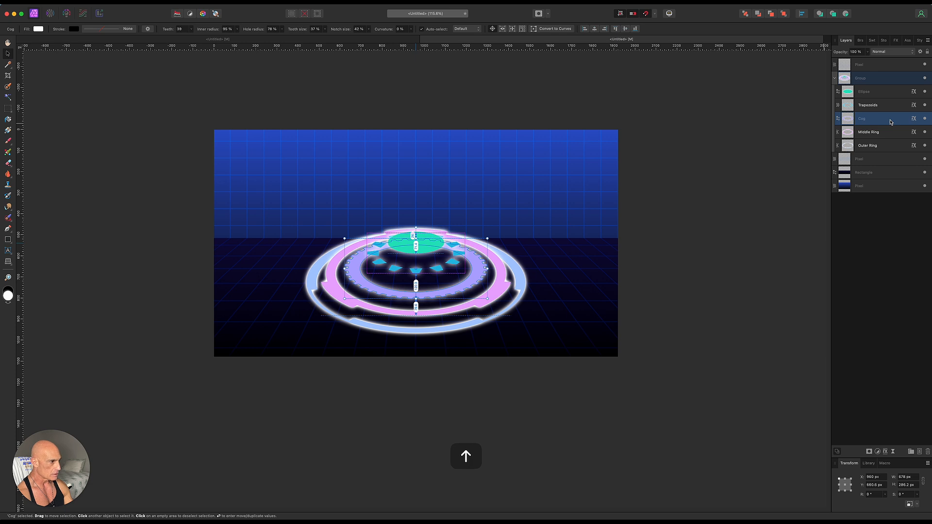
{"action": "key", "text": "Up"}
{"action": "key", "text": "Up"}
{"action": "key", "text": "Up"}
{"action": "key", "text": "Up"}
Raise the Middle Ring to a Y position of about 656 px and deselect it.
{"action": "left_click", "coordinate": [883, 134]}
{"action": "key", "text": "Up"}
{"action": "key", "text": "Up"}
{"action": "key", "text": "Up"}
{"action": "key", "text": "Up"}
{"action": "key", "text": "Up"}
{"action": "key", "text": "Up"}
{"action": "key", "text": "Up"}
{"action": "key", "text": "Up"}
{"action": "key", "text": "Up"}
{"action": "key", "text": "Up"}
{"action": "key", "text": "Up"}
{"action": "key", "text": "Up"}
{"action": "key", "text": "Up"}
{"action": "key", "text": "Up"}
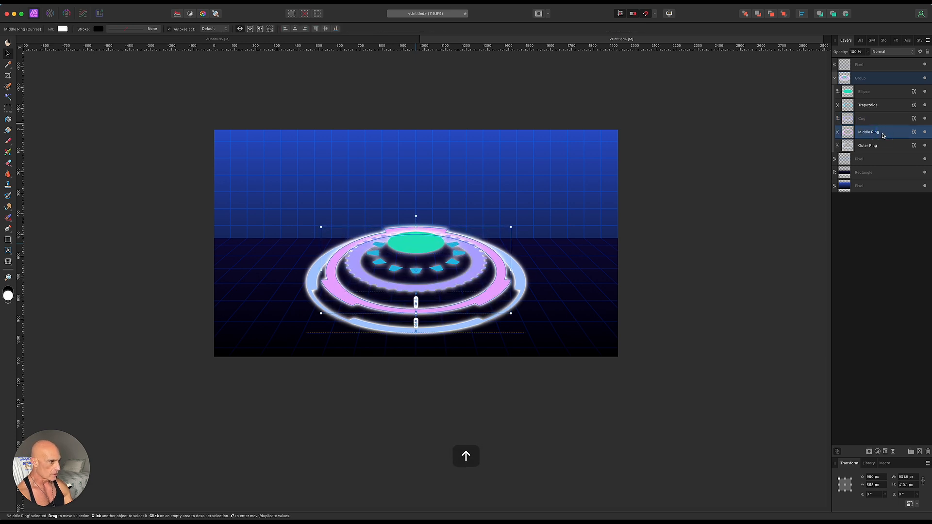
{"action": "key", "text": "Up"}
{"action": "key", "text": "Up"}
{"action": "key", "text": "Up"}
{"action": "key", "text": "Up"}
{"action": "key", "text": "Up"}
{"action": "key", "text": "Up"}
{"action": "key", "text": "Up"}
{"action": "key", "text": "Up"}
{"action": "key", "text": "Up"}
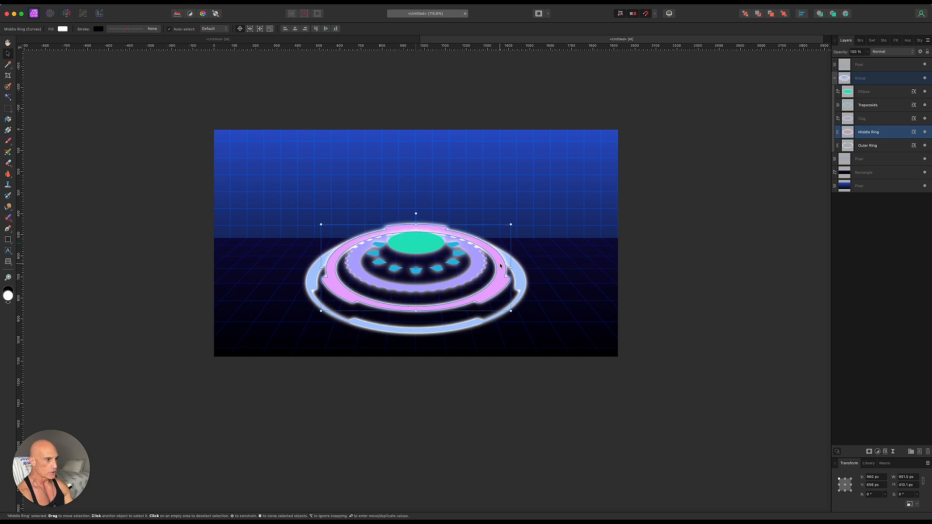
{"action": "left_click", "coordinate": [653, 277]}
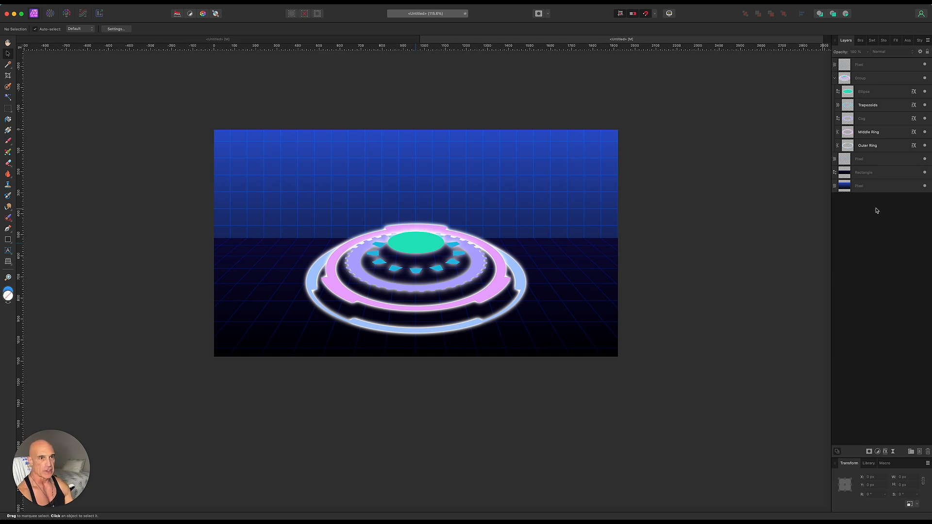
Lower the opacity of the Outer Ring to about 79% and of the Middle Ring to about 75%.
{"action": "left_click", "coordinate": [882, 146]}
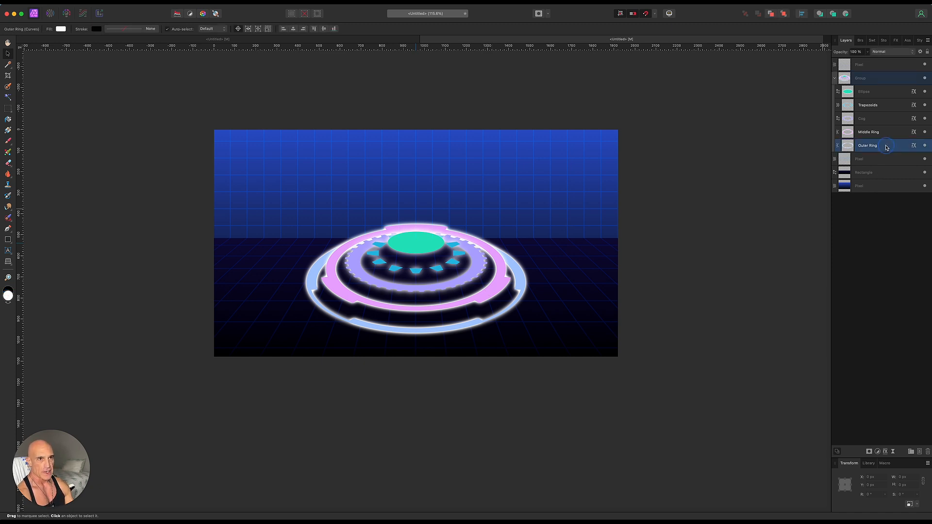
{"action": "left_click", "coordinate": [868, 52]}
{"action": "left_click_drag", "start_coordinate": [868, 59], "coordinate": [856, 70]}
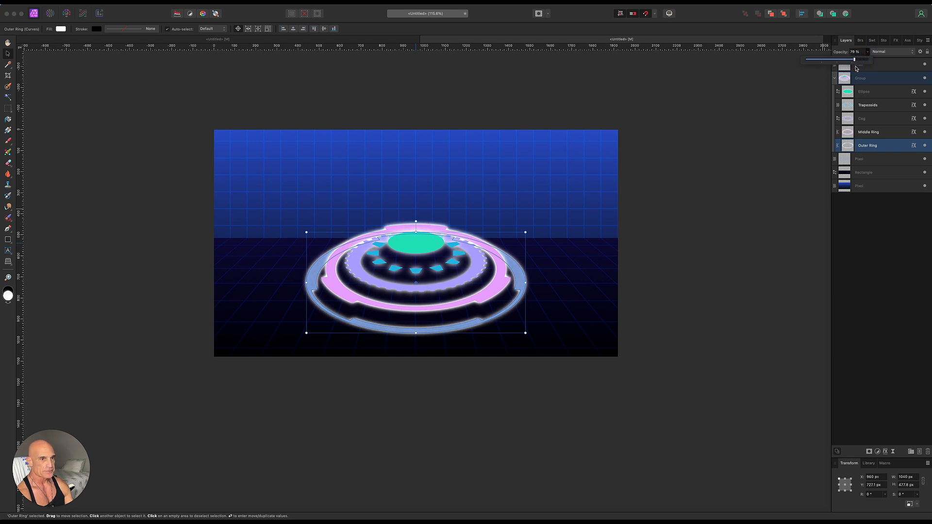
{"action": "left_click", "coordinate": [879, 135]}
{"action": "mouse_move", "coordinate": [855, 59]}
{"action": "left_mouse_down"}
{"action": "mouse_move", "coordinate": [868, 60]}
{"action": "mouse_move", "coordinate": [853, 69]}
{"action": "left_mouse_up"}
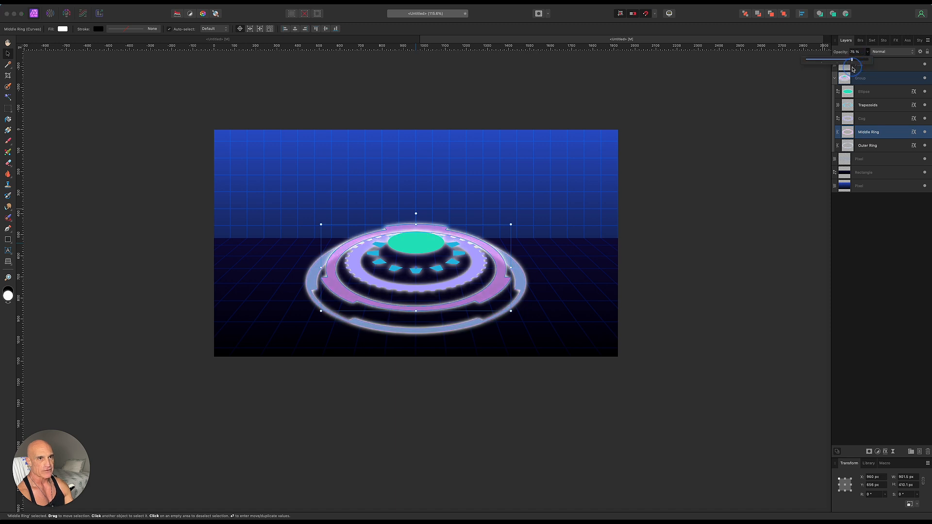
Lower the opacity of the Cog to about 69% and of the Trapezoids to about 70%.
{"action": "left_click", "coordinate": [877, 121]}
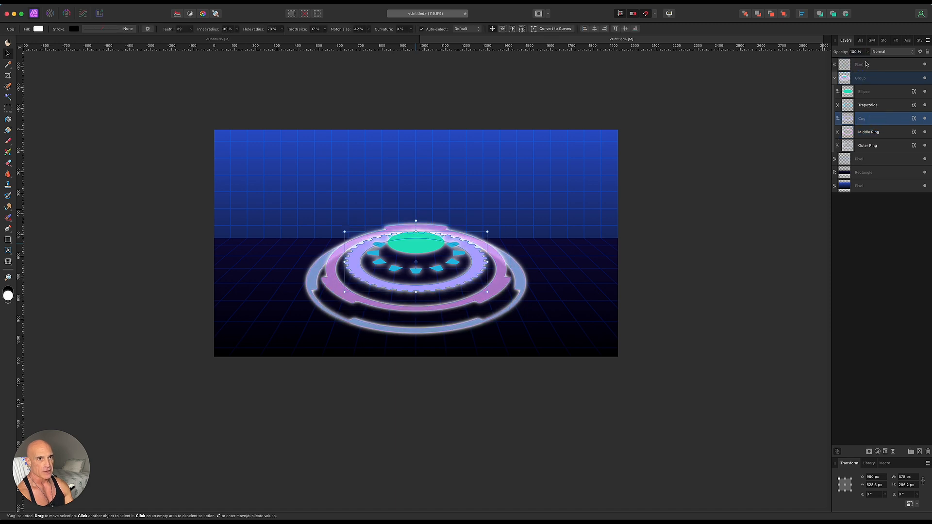
{"action": "left_click_drag", "start_coordinate": [867, 59], "coordinate": [848, 69]}
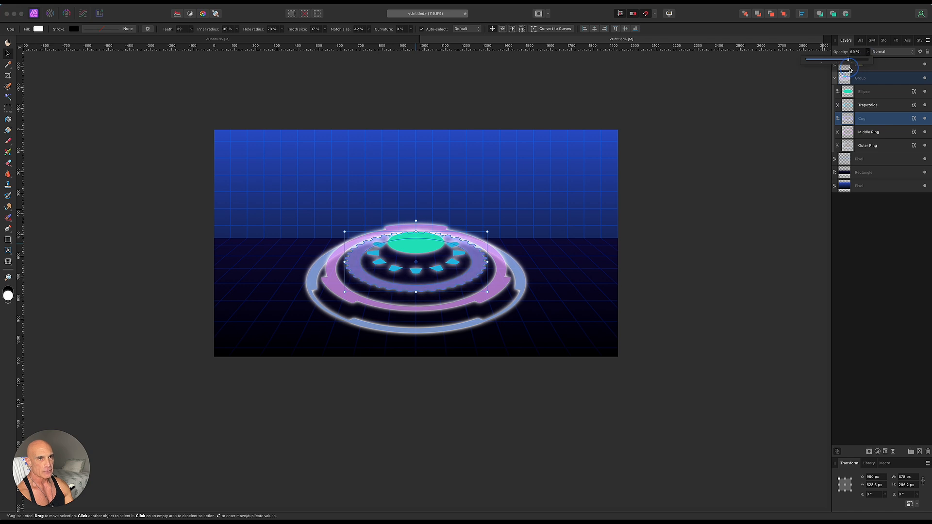
{"action": "left_click", "coordinate": [878, 105]}
{"action": "left_click", "coordinate": [866, 53]}
{"action": "left_click_drag", "start_coordinate": [867, 59], "coordinate": [850, 67]}
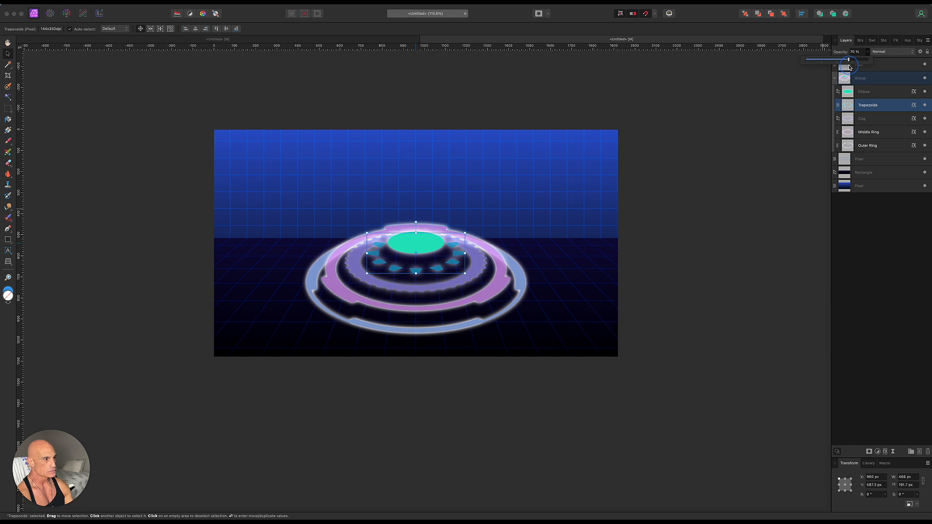
Lower the Ellipse's opacity to about 70% and deselect it.
{"action": "left_click", "coordinate": [881, 92]}
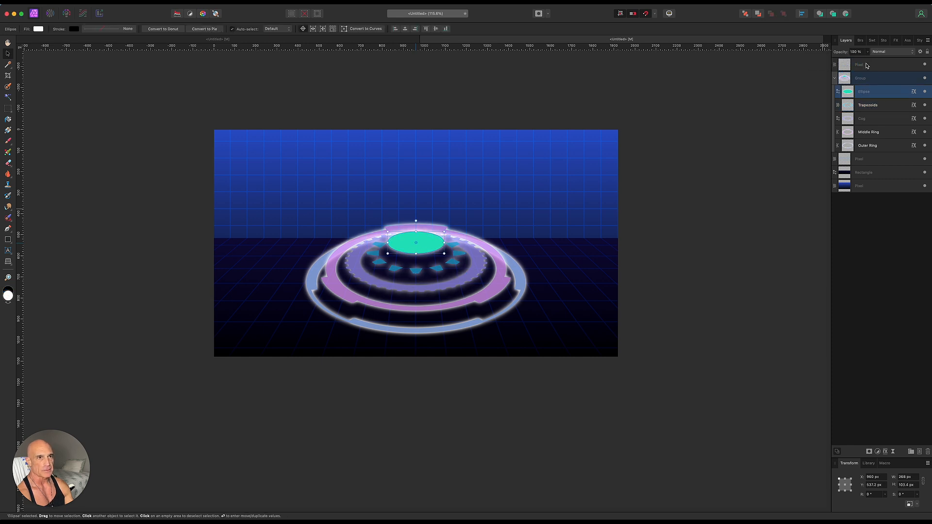
{"action": "left_click", "coordinate": [867, 52]}
{"action": "left_click_drag", "start_coordinate": [864, 60], "coordinate": [848, 67]}
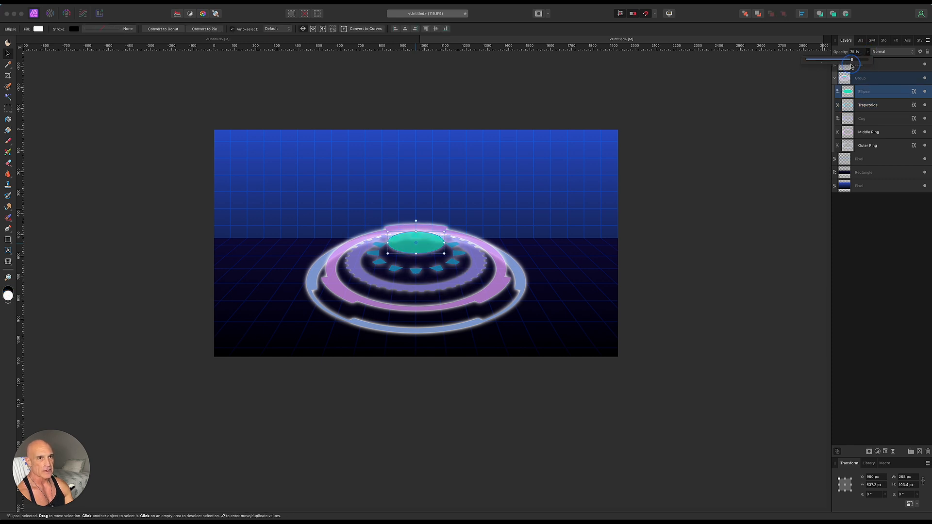
{"action": "left_click", "coordinate": [664, 293]}
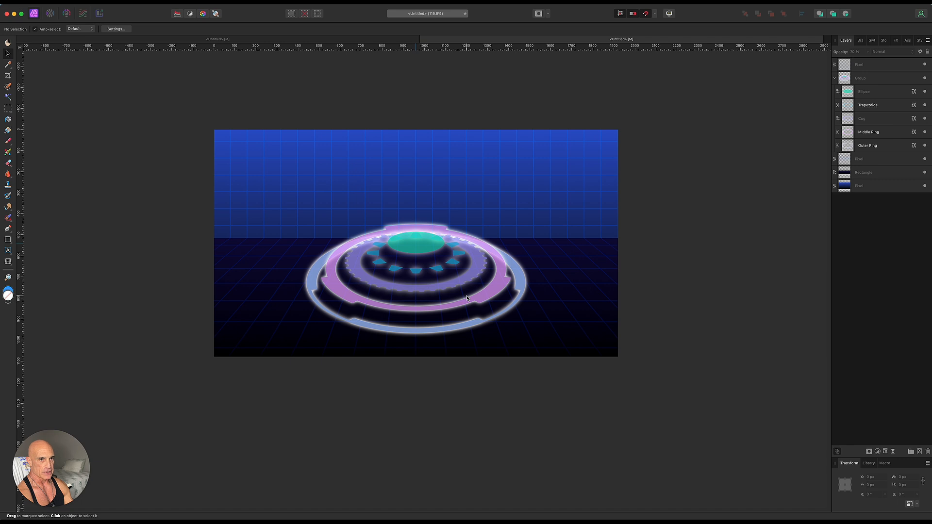
Add a pixel layer above the floor grid and paint a large, soft white glow beneath the rings with the Paint Brush.
{"action": "left_click", "coordinate": [886, 160]}
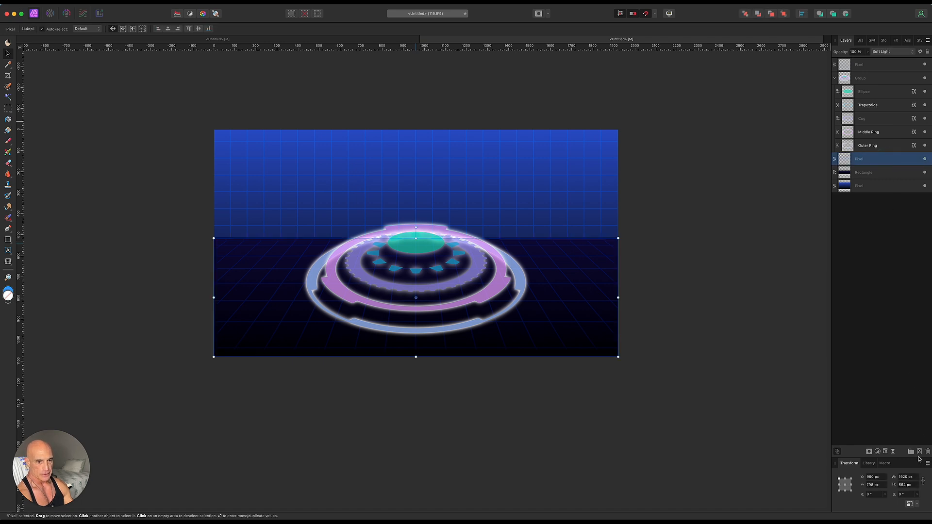
{"action": "left_click", "coordinate": [919, 452]}
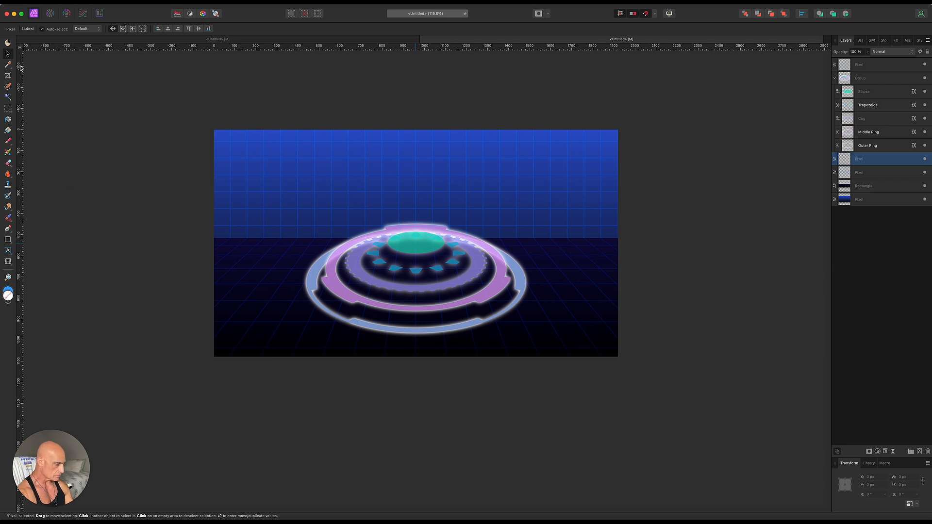
{"action": "key", "text": "d"}
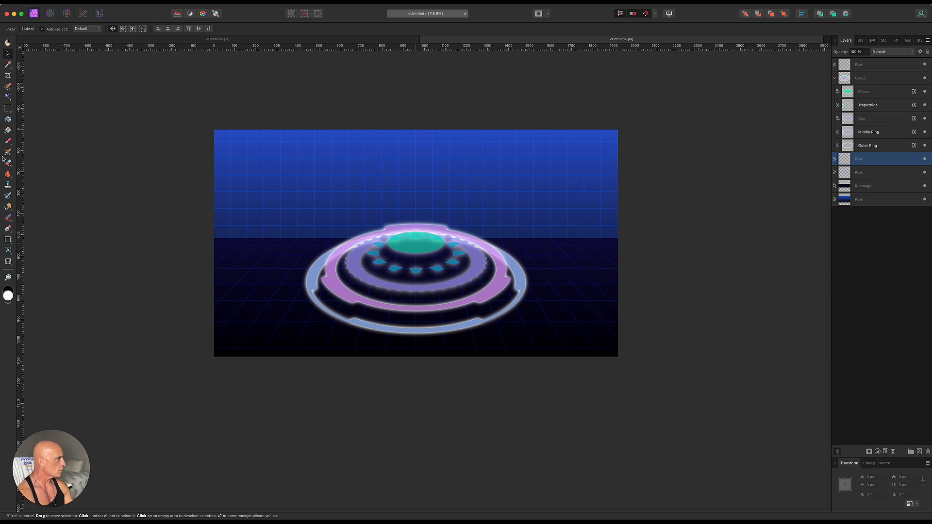
{"action": "left_click", "coordinate": [9, 141]}
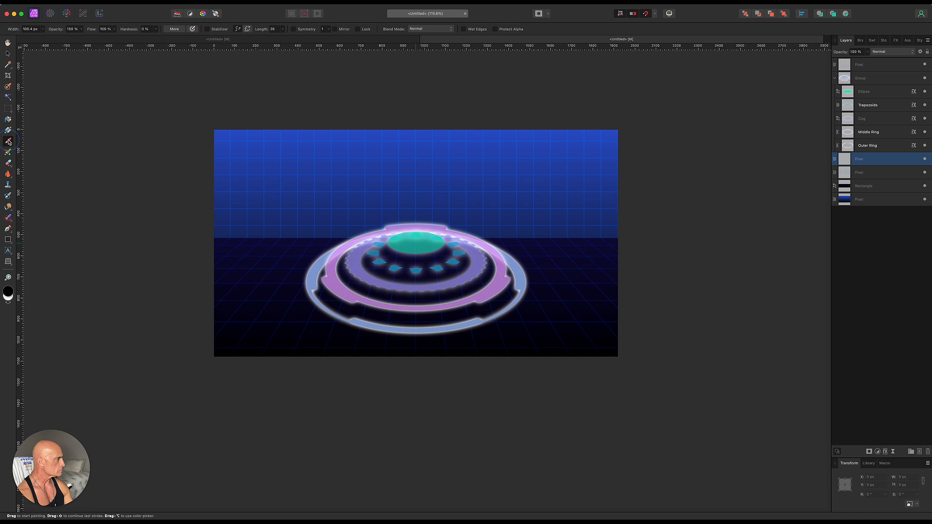
{"action": "left_click", "coordinate": [7, 300]}
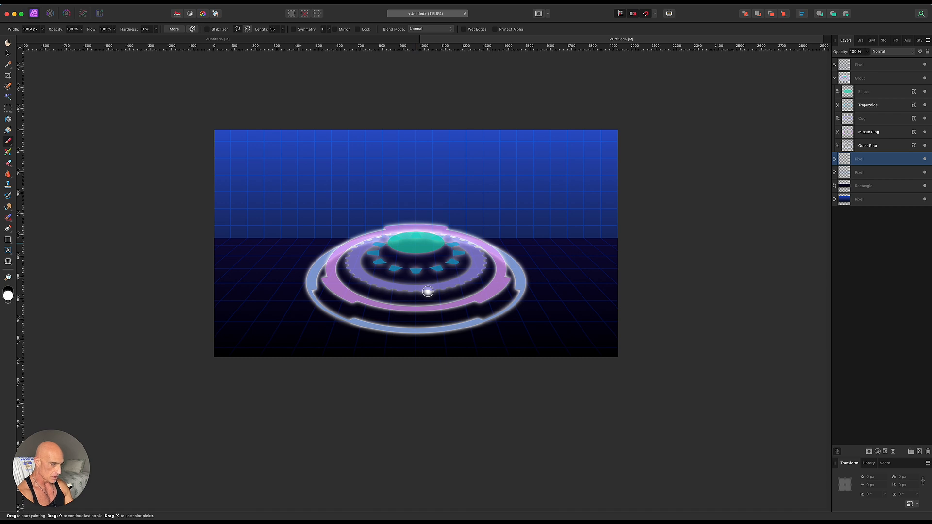
{"action": "left_click_drag", "start_coordinate": [427, 292], "coordinate": [461, 292]}
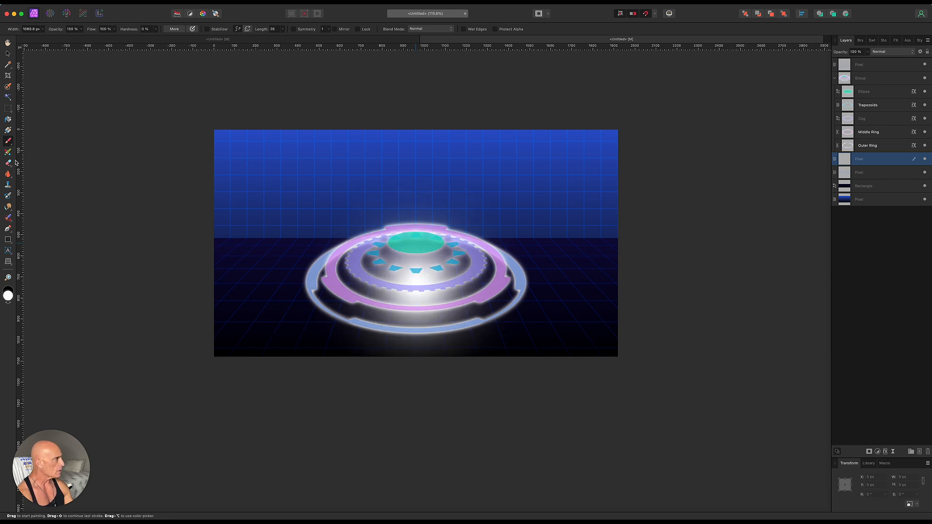
Stretch the white glow to about 2417 px wide and 879 px high, and lower its opacity to about 60%.
{"action": "left_click", "coordinate": [8, 54]}
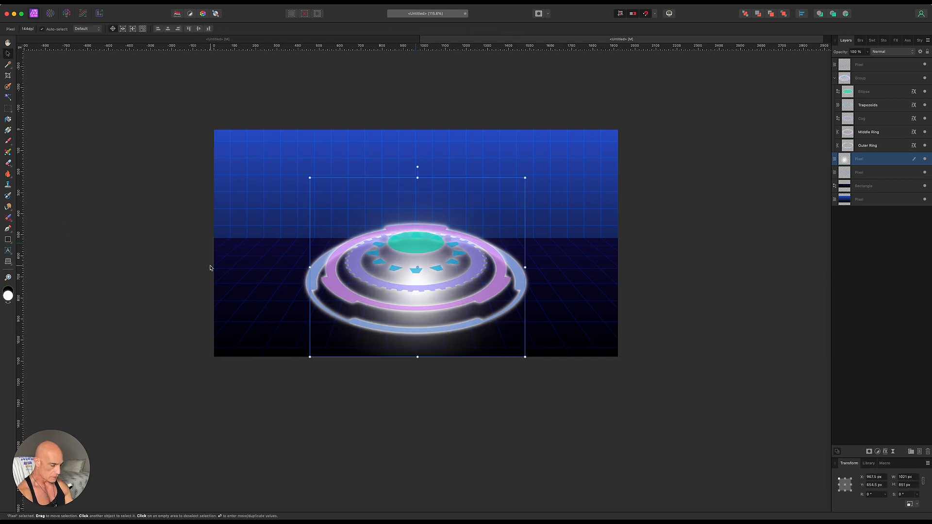
{"action": "left_click_drag", "start_coordinate": [524, 272], "coordinate": [672, 273]}
{"action": "left_click_drag", "start_coordinate": [418, 362], "coordinate": [417, 363]}
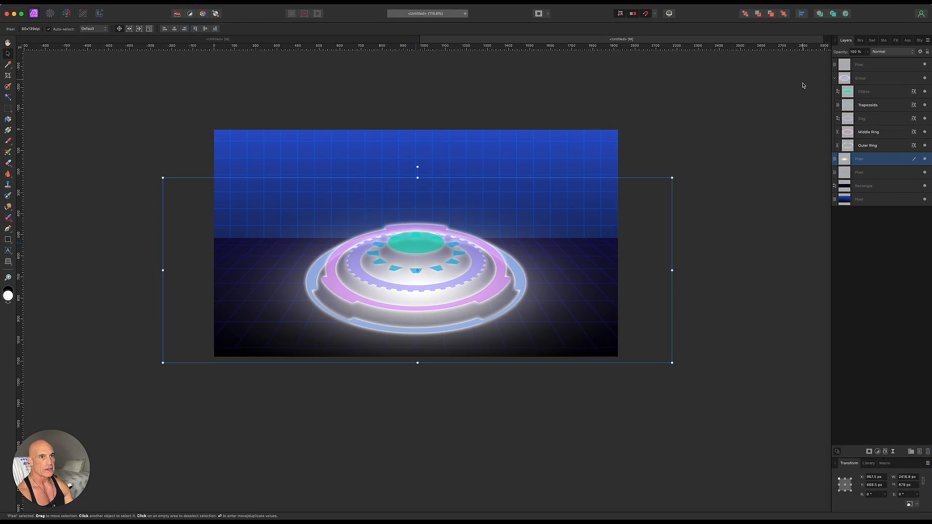
{"action": "left_click_drag", "start_coordinate": [869, 52], "coordinate": [847, 67]}
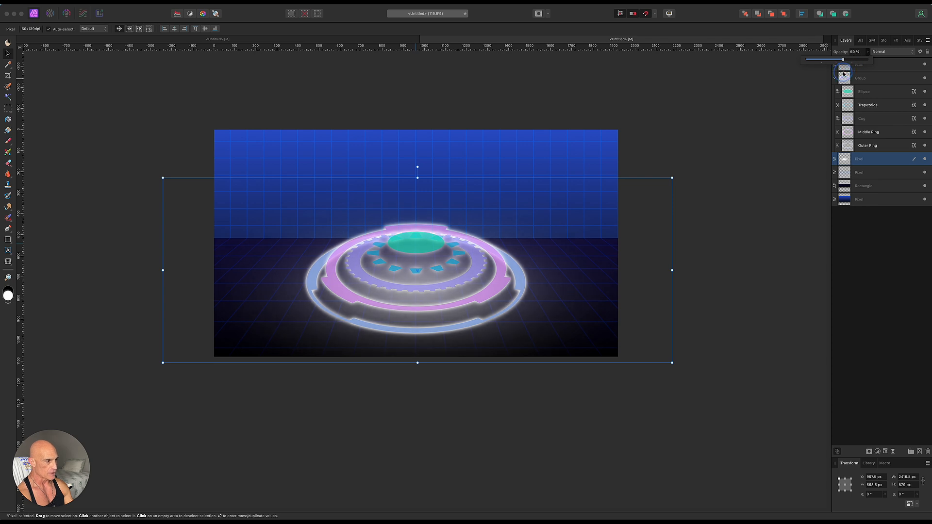
{"action": "left_click", "coordinate": [700, 168]}
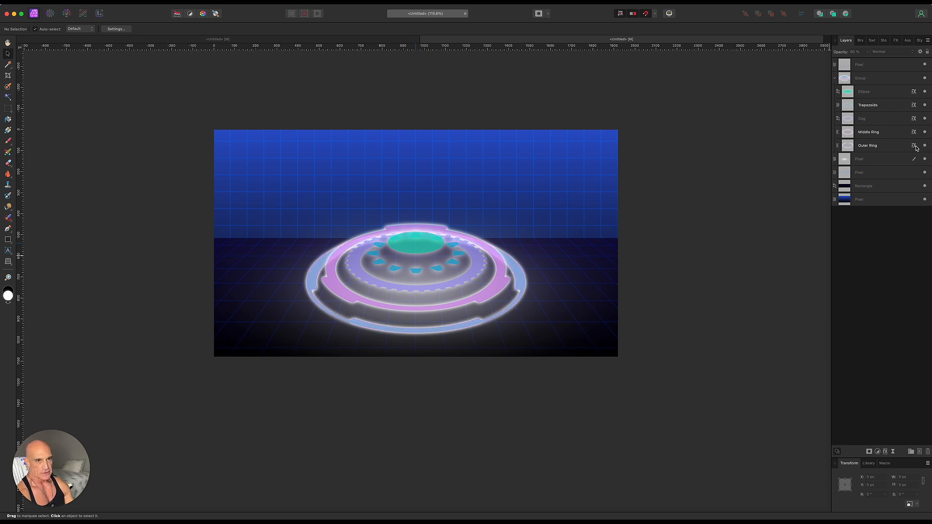
Duplicate the Outer Ring layer.
{"action": "left_click", "coordinate": [891, 149]}
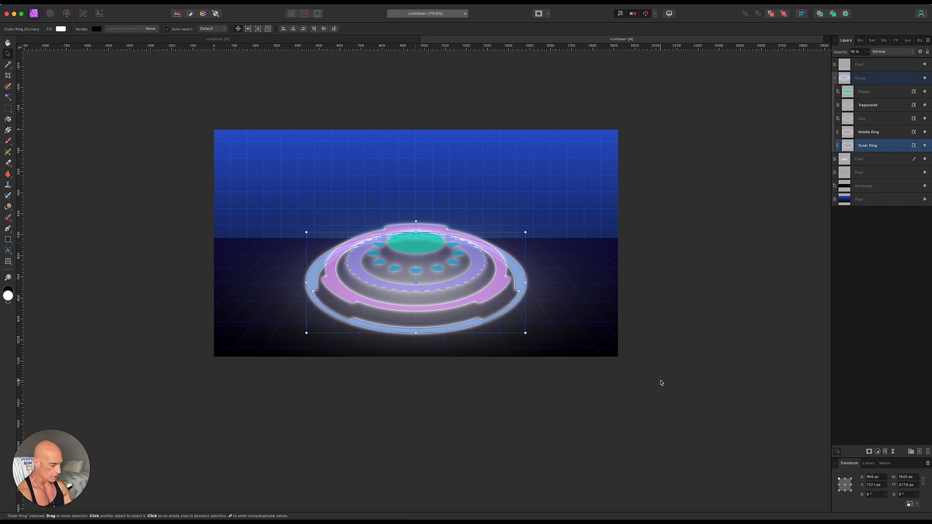
{"action": "key", "text": "super"}
{"action": "key", "text": "super+j"}
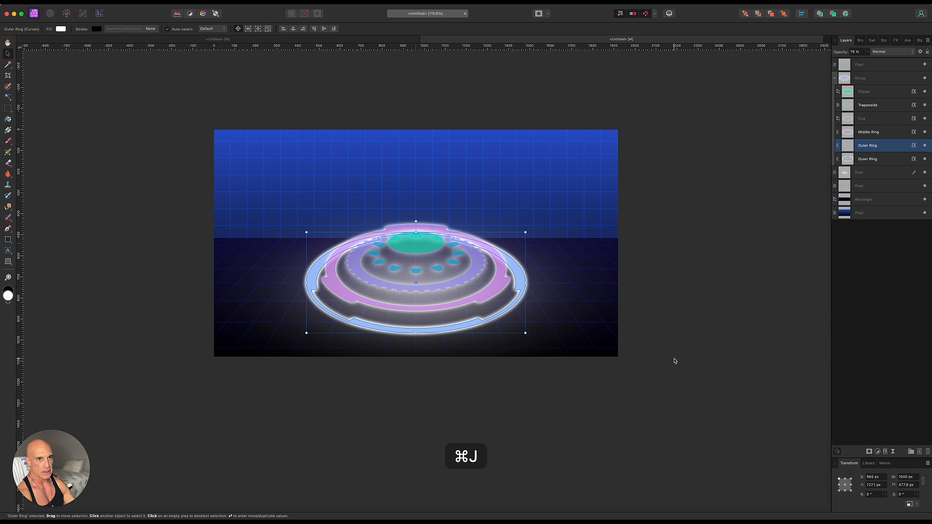
Turn off the Outer Glow on the lower Outer Ring copy and set its colour overlay to black (000000).
{"action": "left_click", "coordinate": [914, 159]}
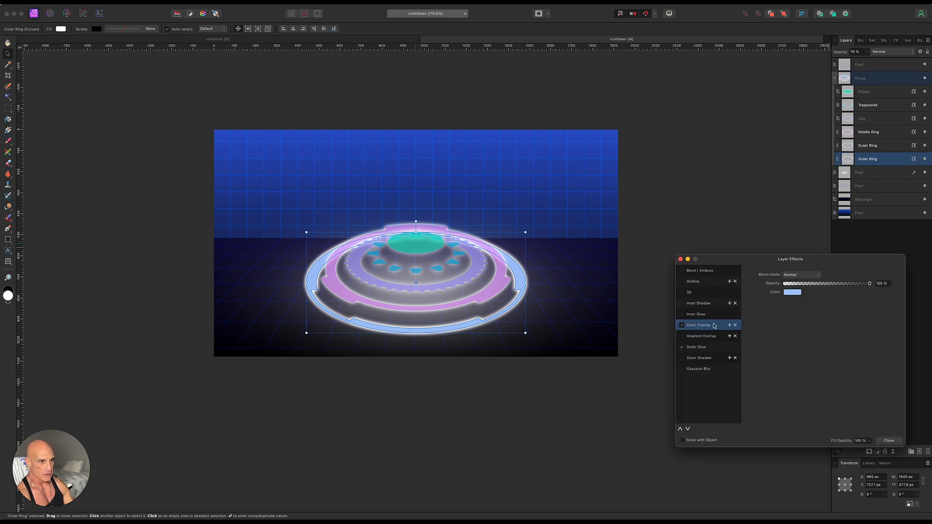
{"action": "left_click", "coordinate": [682, 347]}
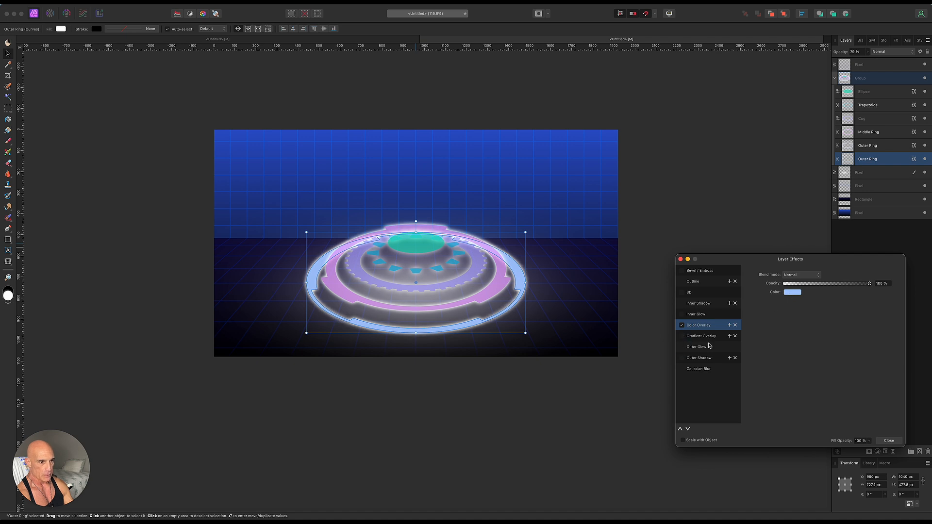
{"action": "left_click", "coordinate": [797, 293]}
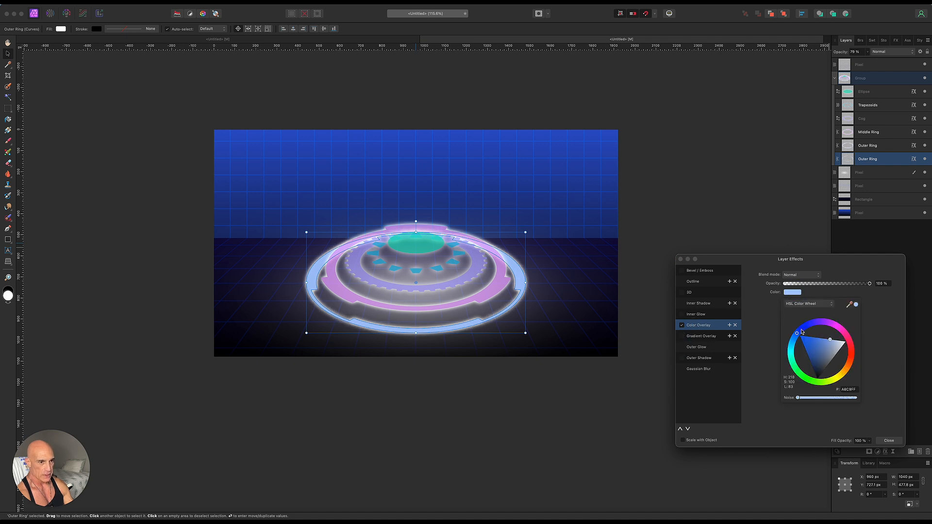
{"action": "left_click_drag", "start_coordinate": [815, 354], "coordinate": [817, 399]}
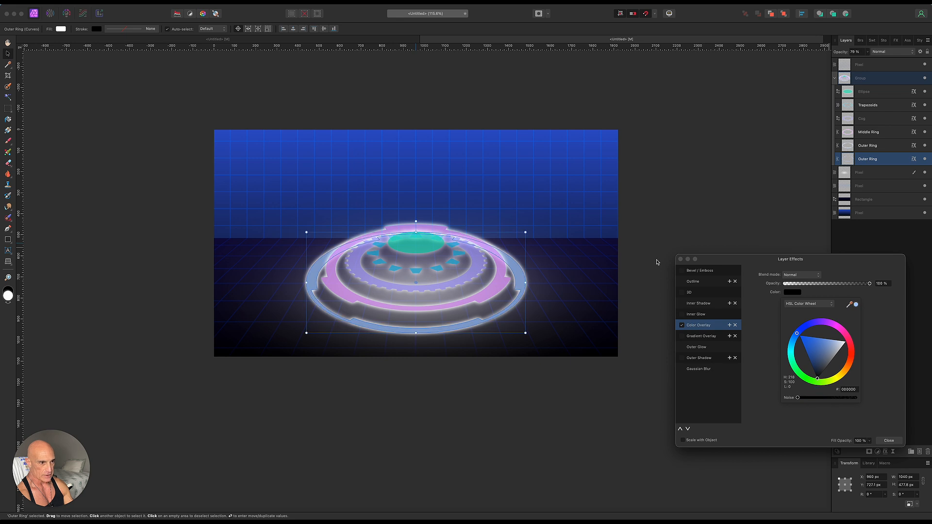
{"action": "left_click", "coordinate": [680, 260]}
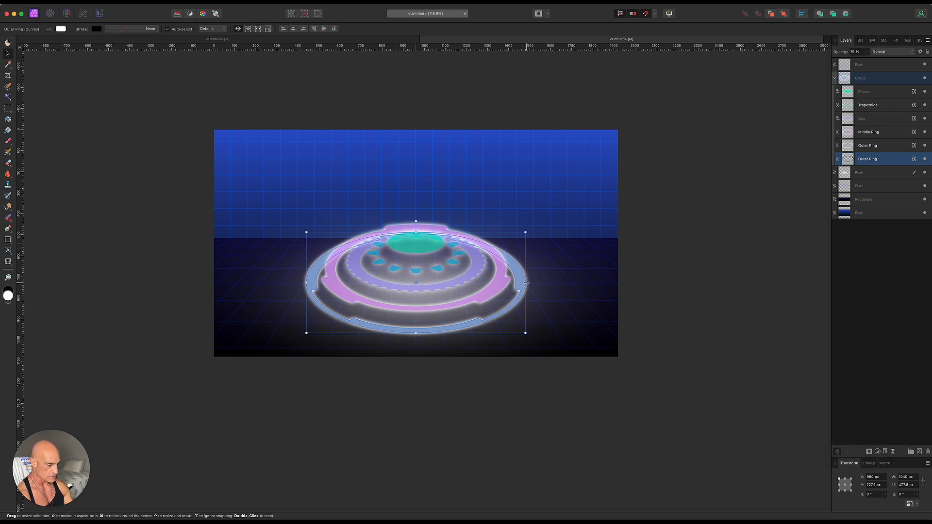
Enlarge the black Outer Ring copy to about 1104 by 508 px and soften it with a live Gaussian Blur.
{"action": "left_click_drag", "start_coordinate": [527, 282], "coordinate": [532, 283]}
{"action": "left_click_drag", "start_coordinate": [416, 333], "coordinate": [416, 339]}
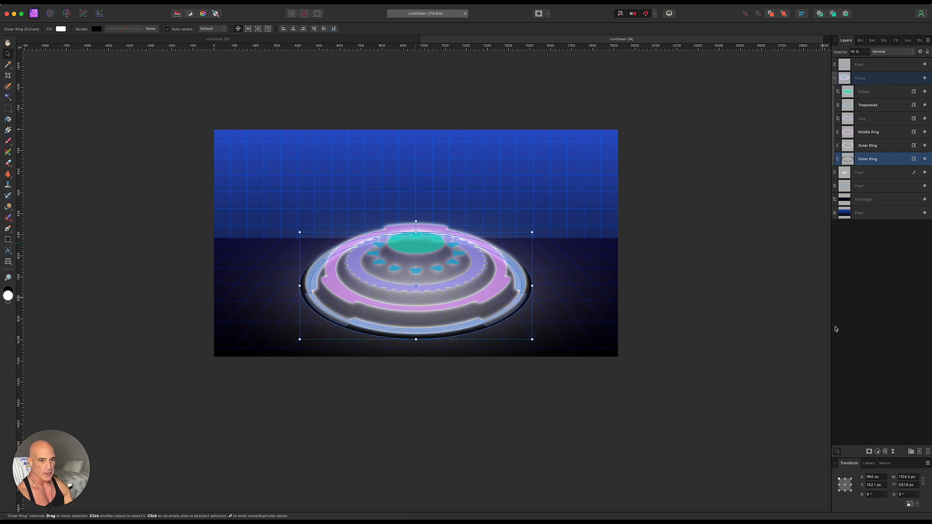
{"action": "left_click", "coordinate": [893, 452]}
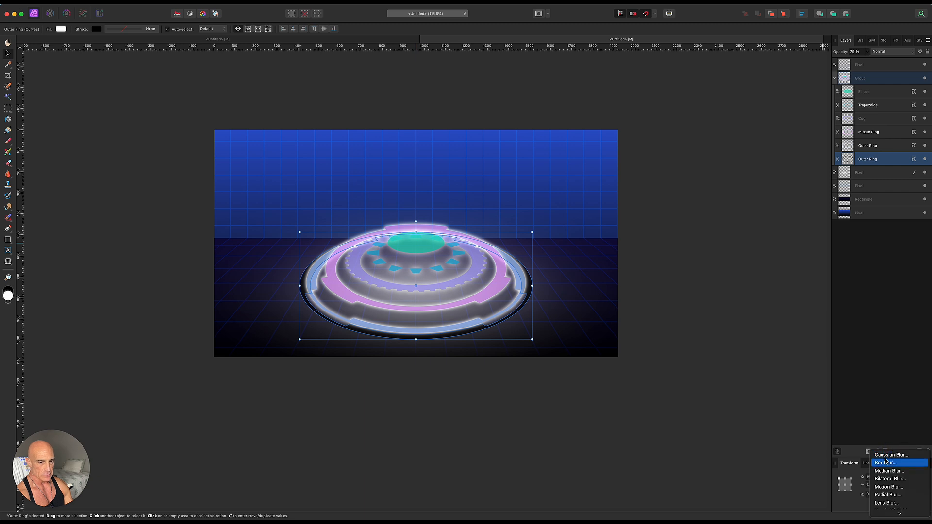
{"action": "left_click", "coordinate": [853, 441]}
{"action": "left_click_drag", "start_coordinate": [707, 484], "coordinate": [737, 484]}
{"action": "left_click", "coordinate": [708, 457]}
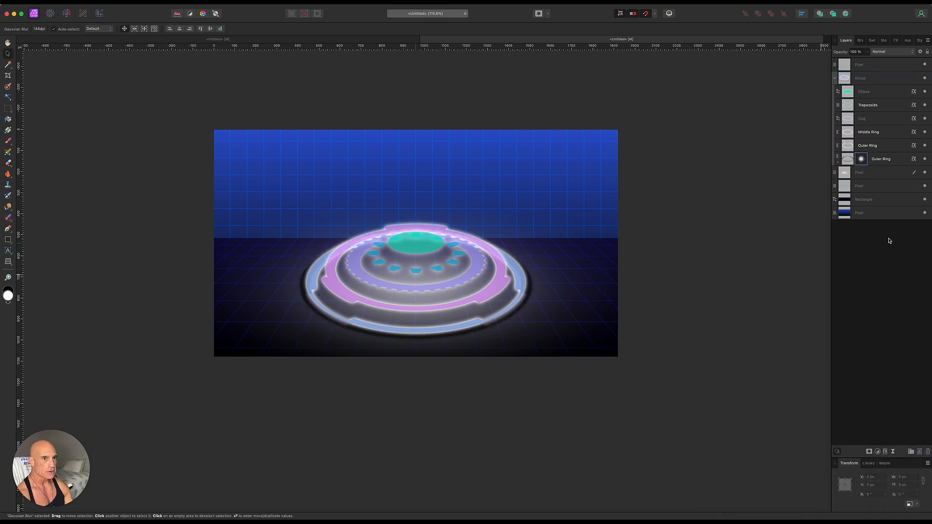
Nudge the blurred Outer Ring shadow down to a Y position of about 758 px and deselect it.
{"action": "left_click", "coordinate": [901, 160]}
{"action": "key", "text": "Down"}
{"action": "key", "text": "Down"}
{"action": "key", "text": "Down"}
{"action": "key", "text": "Down"}
{"action": "key", "text": "Down"}
{"action": "key", "text": "Down"}
{"action": "key", "text": "Down"}
{"action": "key", "text": "Down"}
{"action": "key", "text": "Down"}
{"action": "key", "text": "Down"}
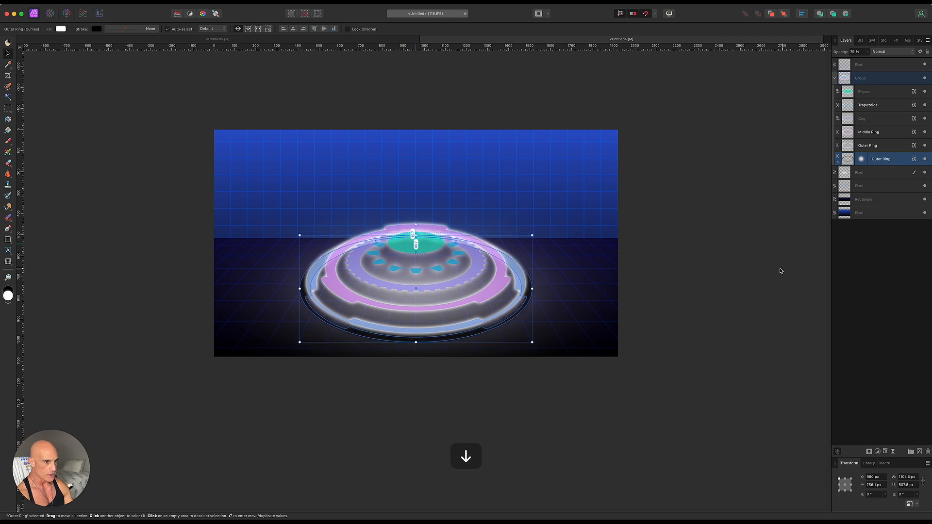
{"action": "left_click", "coordinate": [680, 289]}
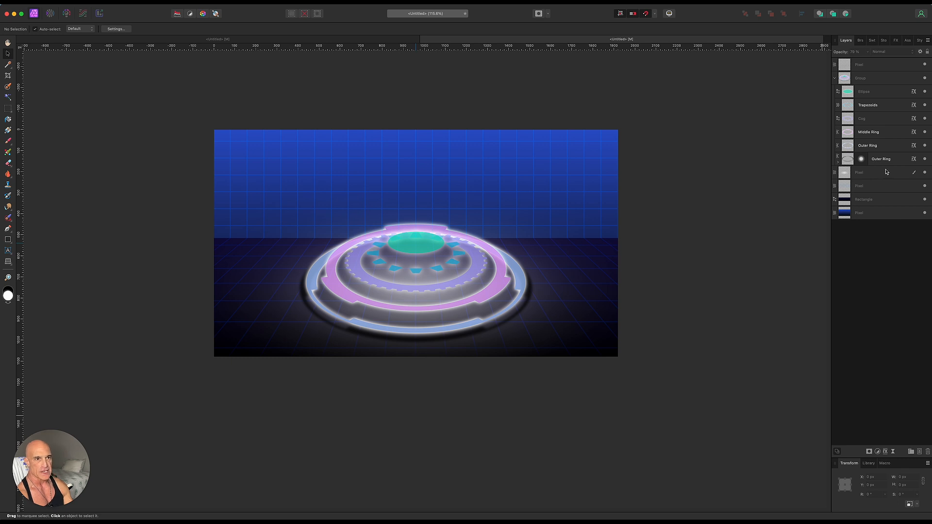
Duplicate the Middle Ring layer.
{"action": "left_click", "coordinate": [888, 135]}
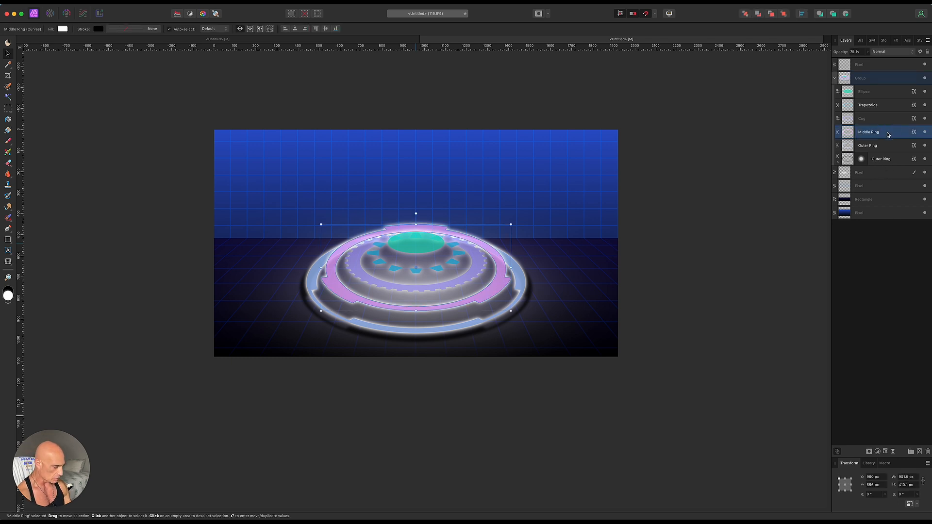
{"action": "key", "text": "super"}
{"action": "key", "text": "super+j"}
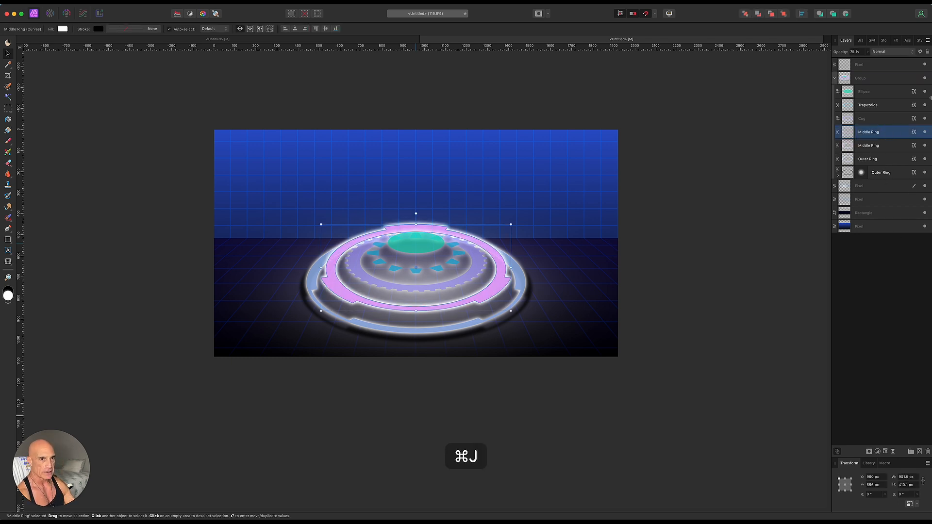
Turn off the Outer Glow on the lower Middle Ring copy and set its colour overlay to black.
{"action": "left_click", "coordinate": [914, 146]}
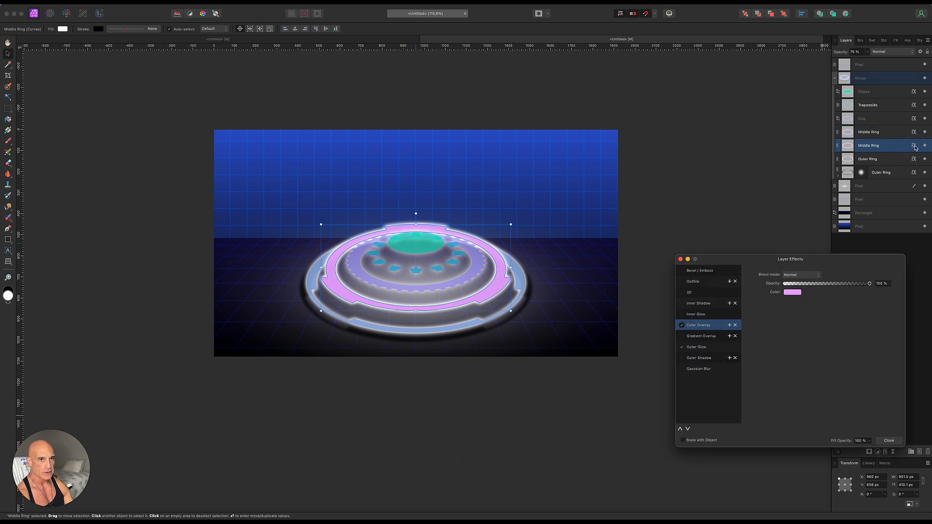
{"action": "left_click", "coordinate": [682, 347]}
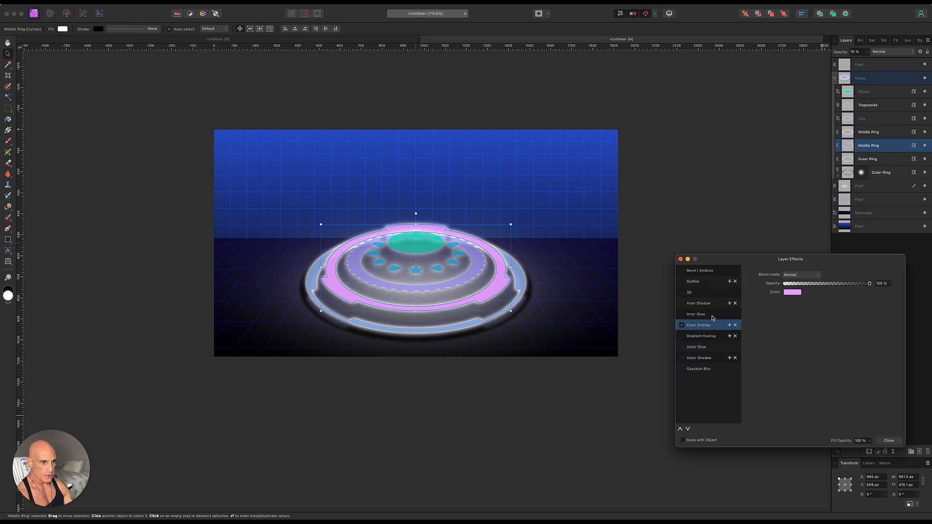
{"action": "left_click", "coordinate": [793, 292]}
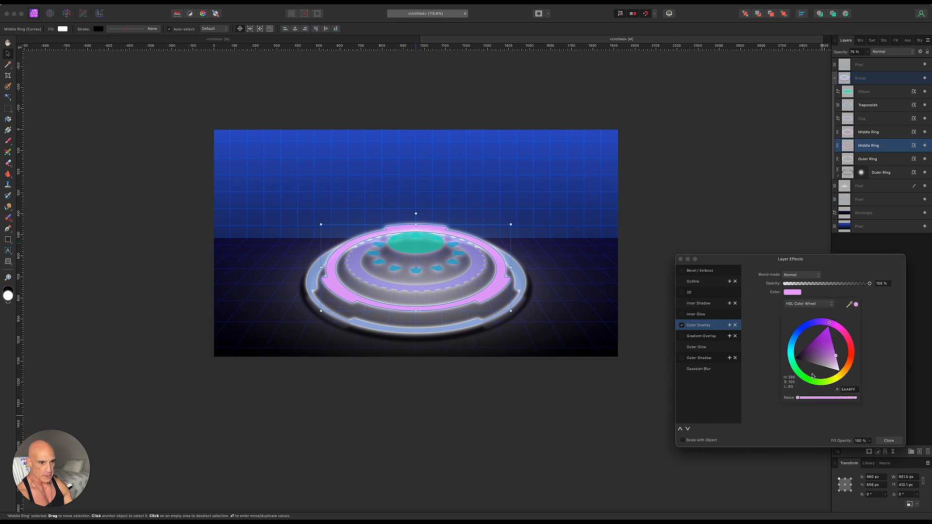
{"action": "left_click_drag", "start_coordinate": [855, 397], "coordinate": [796, 398]}
{"action": "left_click", "coordinate": [681, 260]}
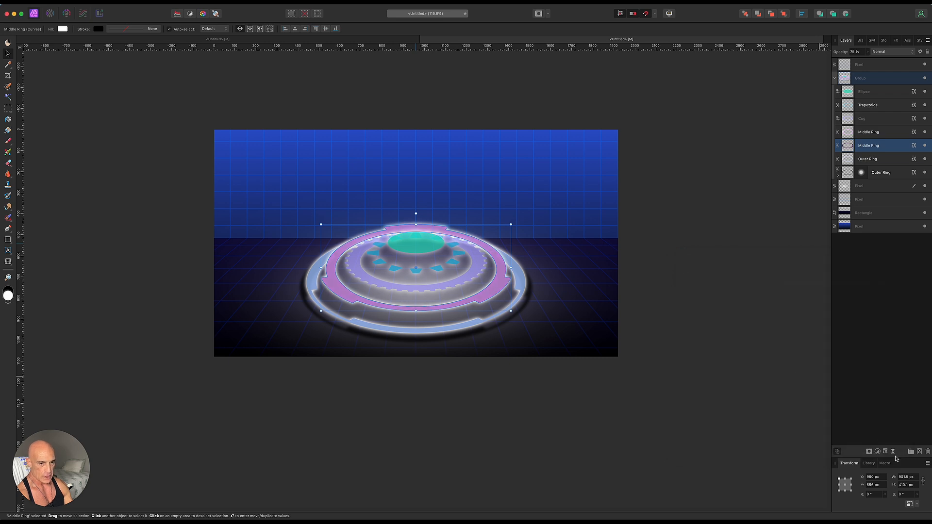
Soften the black Middle Ring copy with a live Gaussian Blur.
{"action": "left_click", "coordinate": [893, 452]}
{"action": "left_click", "coordinate": [891, 456]}
{"action": "left_click_drag", "start_coordinate": [718, 483], "coordinate": [753, 483]}
{"action": "left_click", "coordinate": [703, 456]}
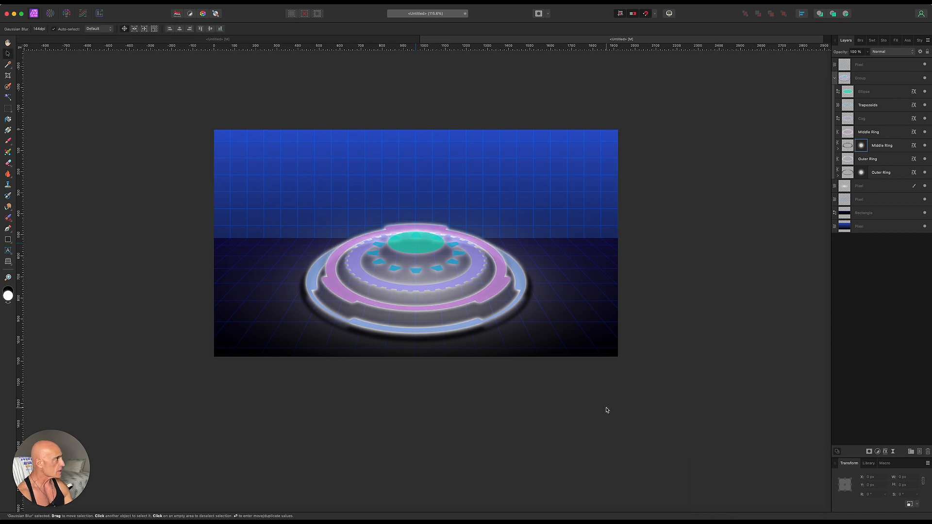
Widen the blurred black Middle Ring copy to about 978 px and deselect it.
{"action": "left_click", "coordinate": [494, 331]}
{"action": "left_click_drag", "start_coordinate": [511, 268], "coordinate": [521, 269]}
{"action": "left_click", "coordinate": [684, 324]}
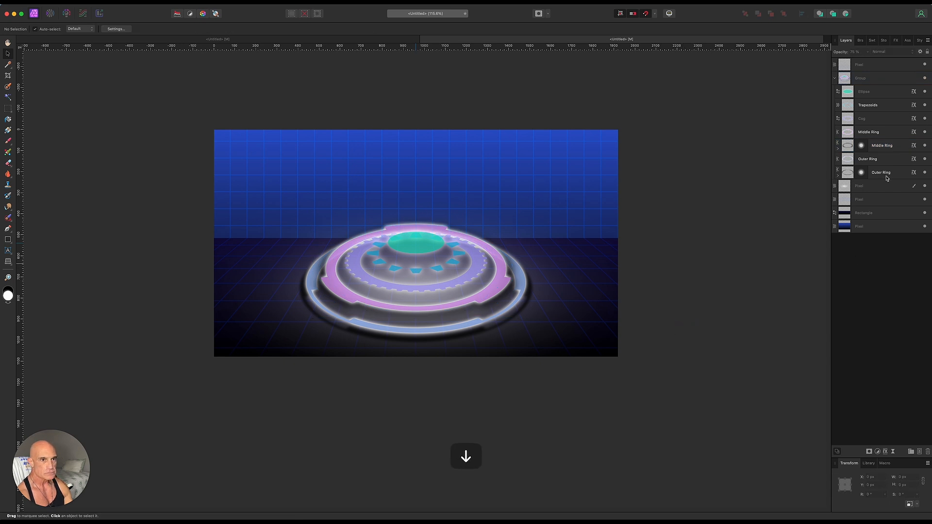
Nudge the blurred Middle Ring shadow down to a Y position of about 699 px.
{"action": "left_click", "coordinate": [897, 149]}
{"action": "key", "text": "Down"}
{"action": "key", "text": "Down"}
{"action": "key", "text": "Down"}
{"action": "key", "text": "Down"}
{"action": "key", "text": "Down"}
{"action": "key", "text": "Down"}
{"action": "key", "text": "Down"}
{"action": "key", "text": "Down"}
{"action": "key", "text": "Down"}
{"action": "key", "text": "Down"}
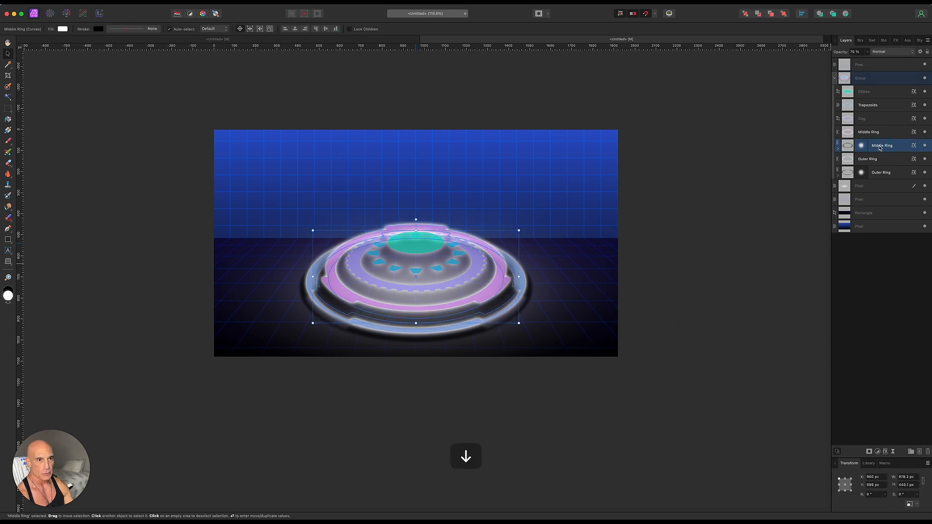
Move the Middle Ring shadow layer beneath the coloured Outer Ring and toggle its visibility to compare the effect.
{"action": "left_click_drag", "start_coordinate": [902, 148], "coordinate": [899, 165]}
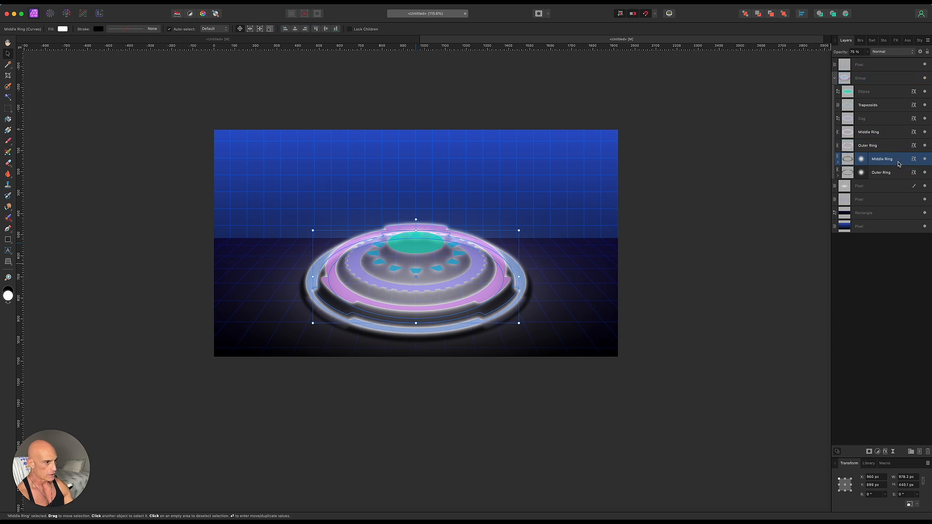
{"action": "left_click", "coordinate": [658, 360]}
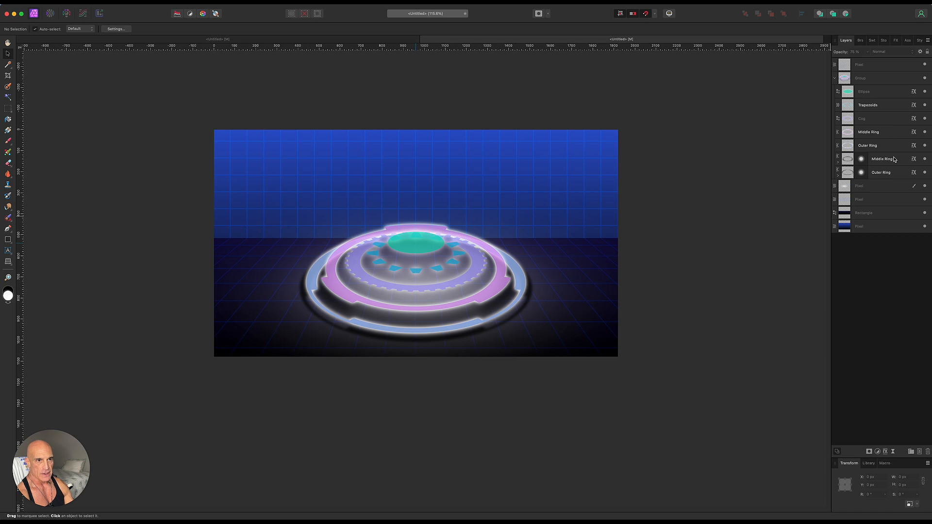
{"action": "left_click", "coordinate": [925, 159]}
{"action": "left_click", "coordinate": [925, 159]}
{"action": "left_click", "coordinate": [925, 159]}
{"action": "left_click", "coordinate": [925, 160]}
Reduce the Middle Ring shadow's live Gaussian Blur radius to about 9.7 px.
{"action": "left_click", "coordinate": [914, 159]}
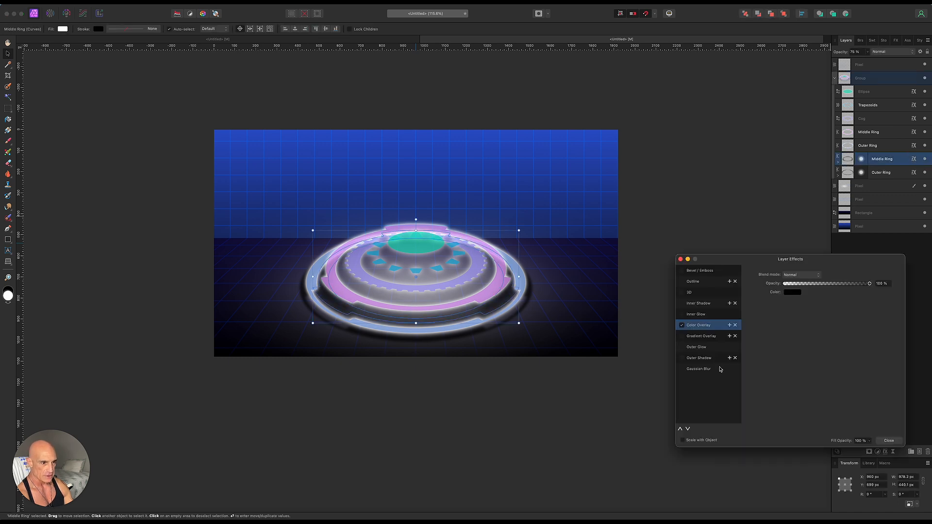
{"action": "double_click", "coordinate": [861, 159]}
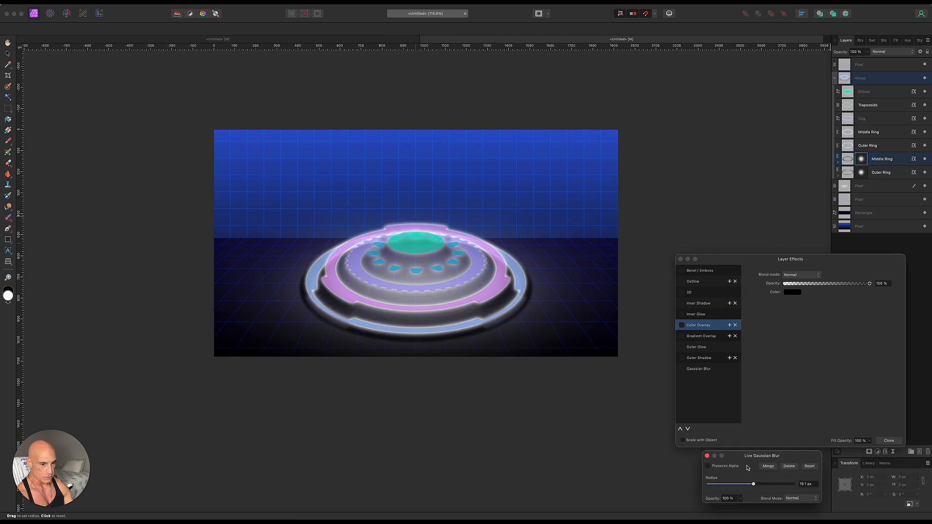
{"action": "mouse_move", "coordinate": [754, 486]}
{"action": "left_mouse_down"}
{"action": "mouse_move", "coordinate": [733, 485]}
{"action": "mouse_move", "coordinate": [745, 487]}
{"action": "left_mouse_up"}
{"action": "left_click", "coordinate": [680, 259]}
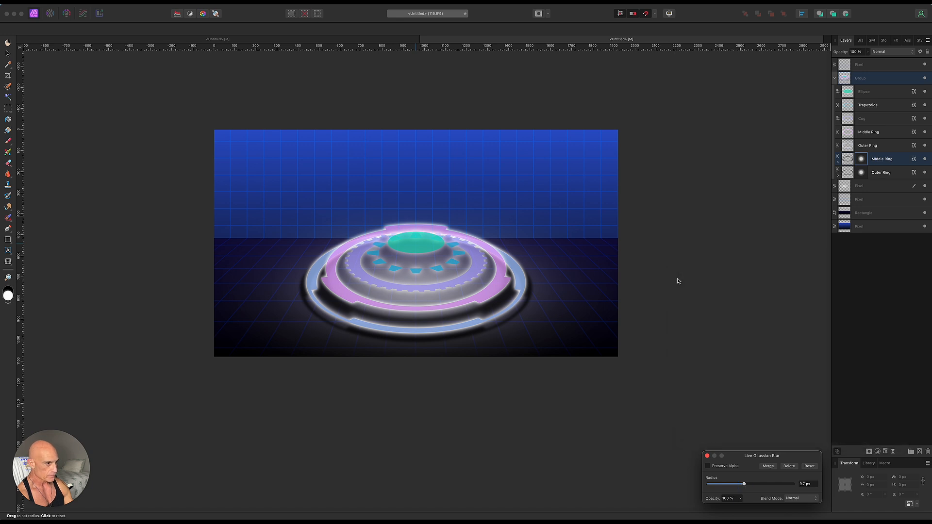
Narrow the Middle Ring shadow slightly from its side and deselect it.
{"action": "left_click", "coordinate": [896, 160]}
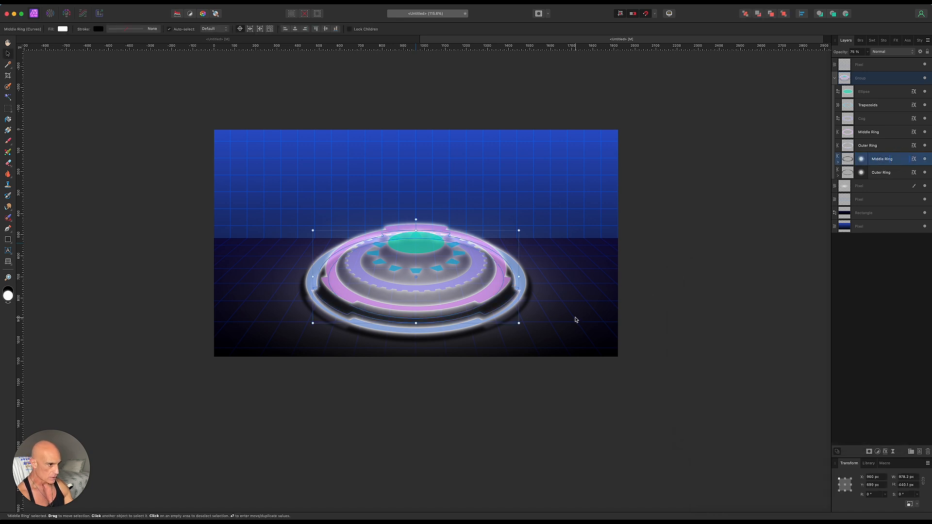
{"action": "left_click_drag", "start_coordinate": [519, 277], "coordinate": [515, 277]}
{"action": "left_click", "coordinate": [640, 274]}
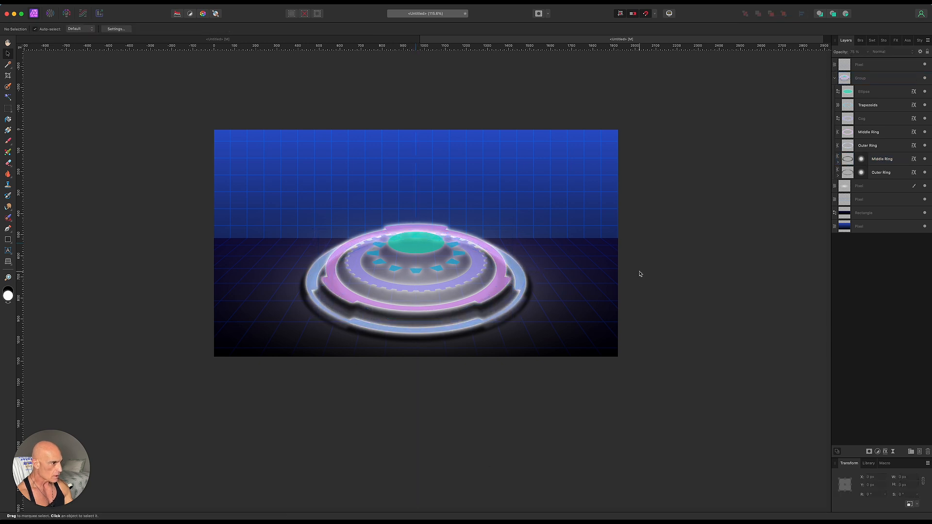